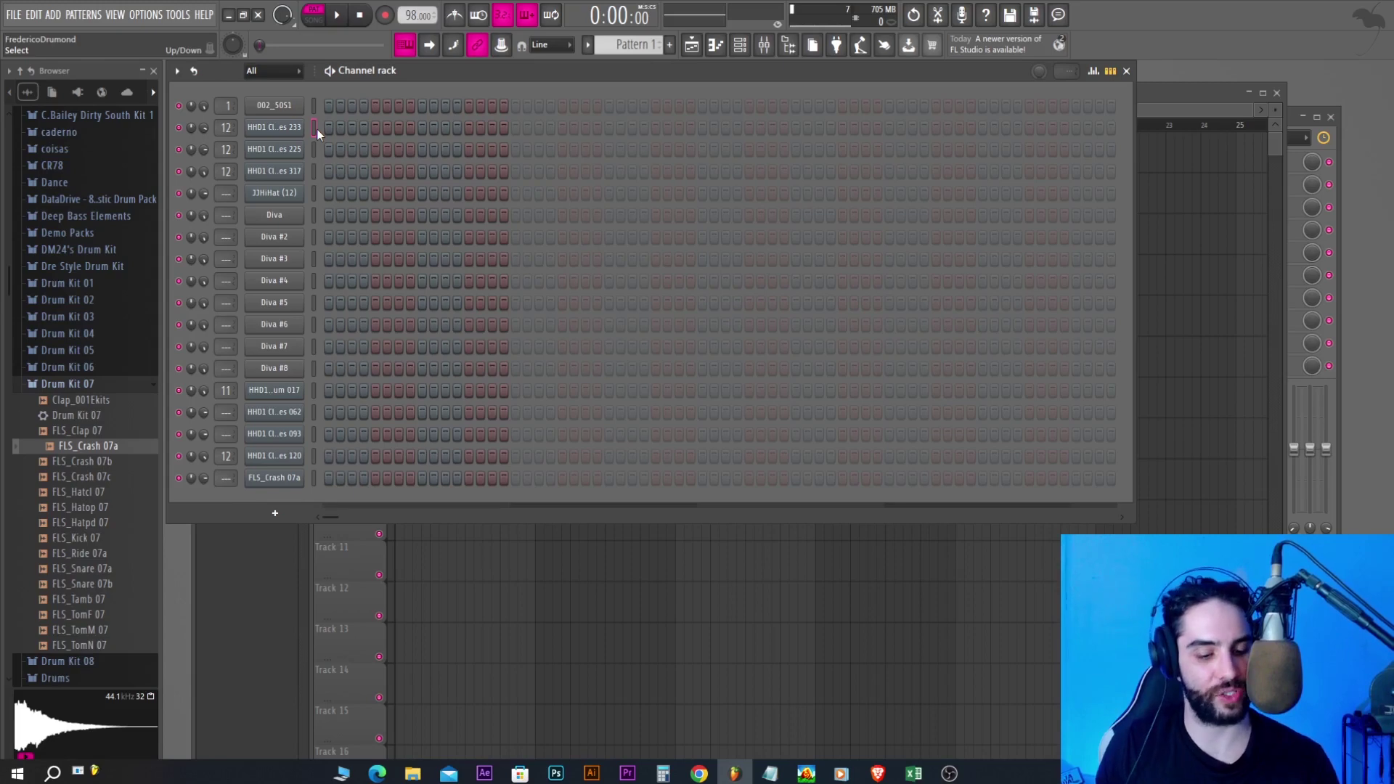
Audition the rack's sounds one by one, from the percussion samples through the Diva instruments to the bass drum and clap samples
key(z)
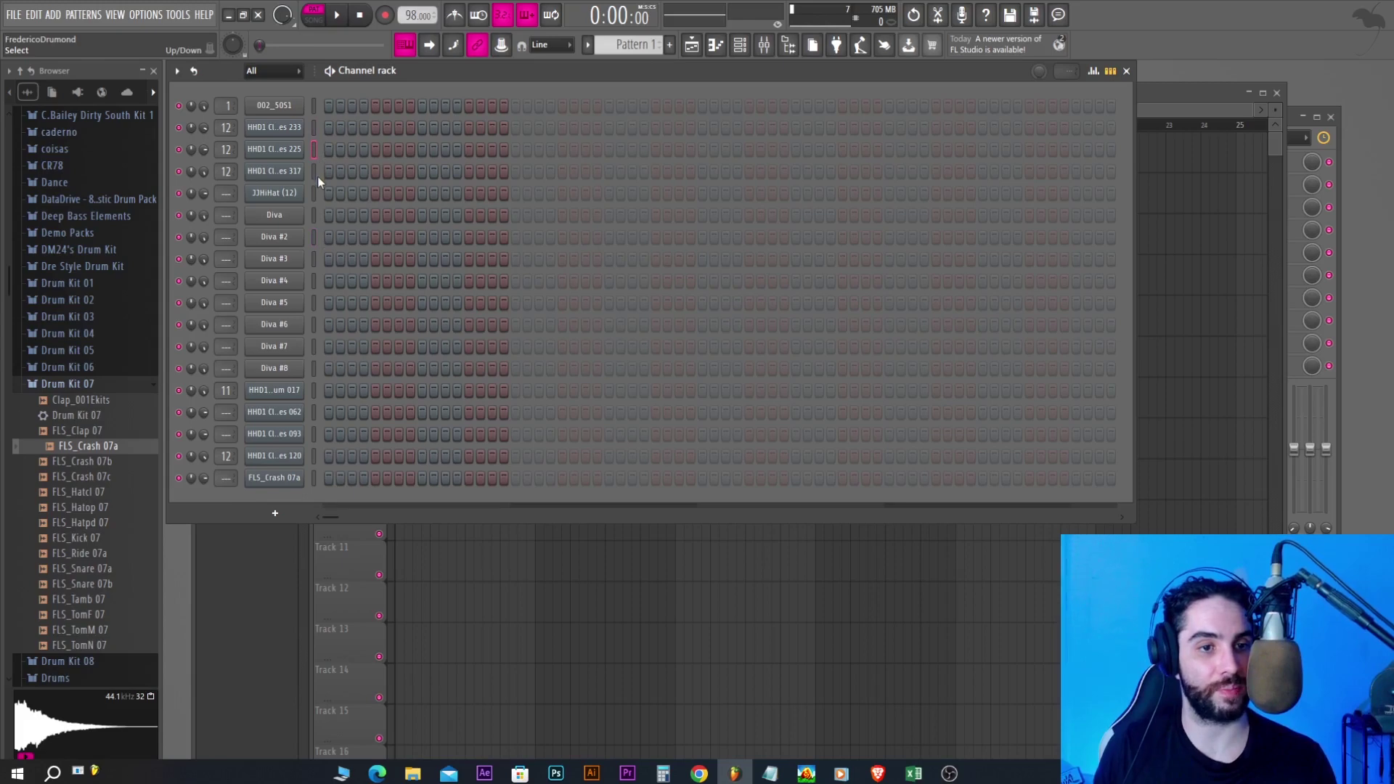
click(313, 237)
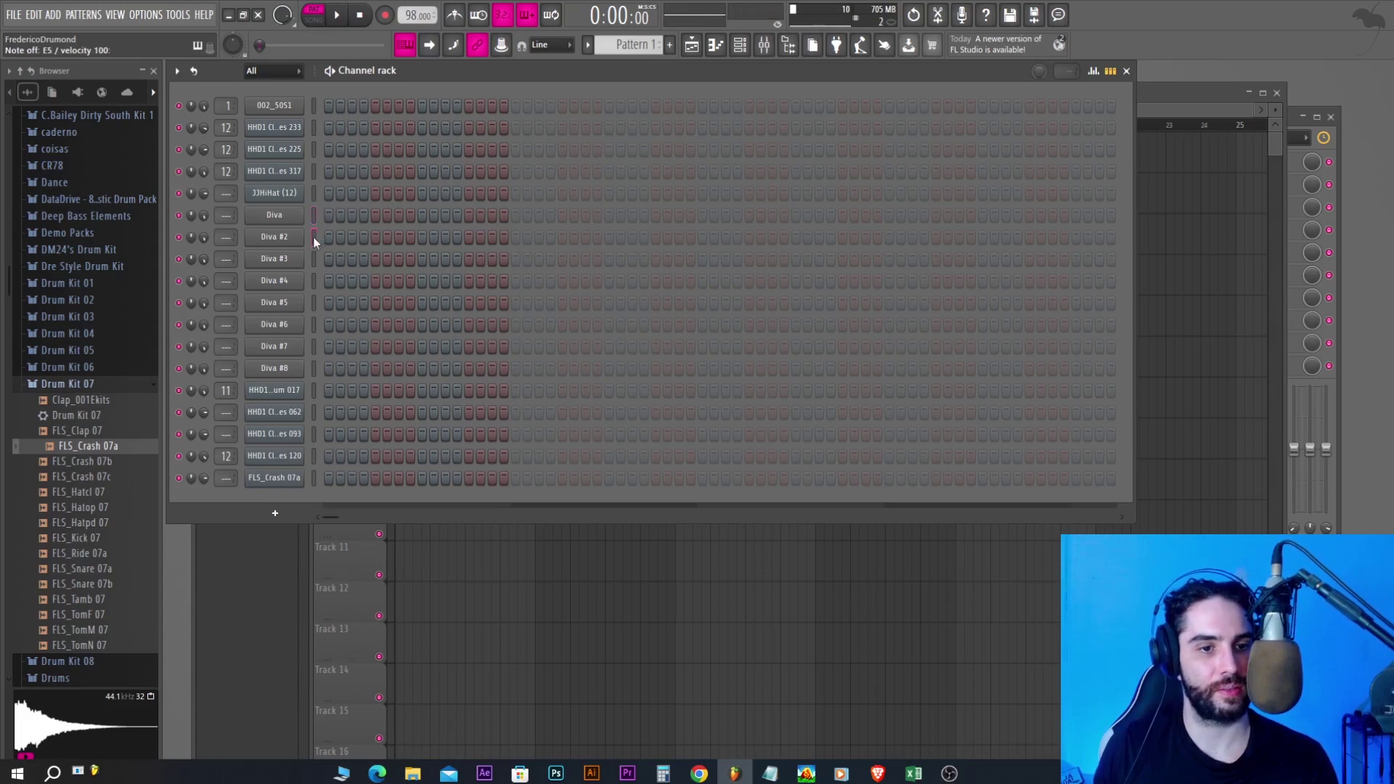
click(314, 258)
key(b)
click(316, 301)
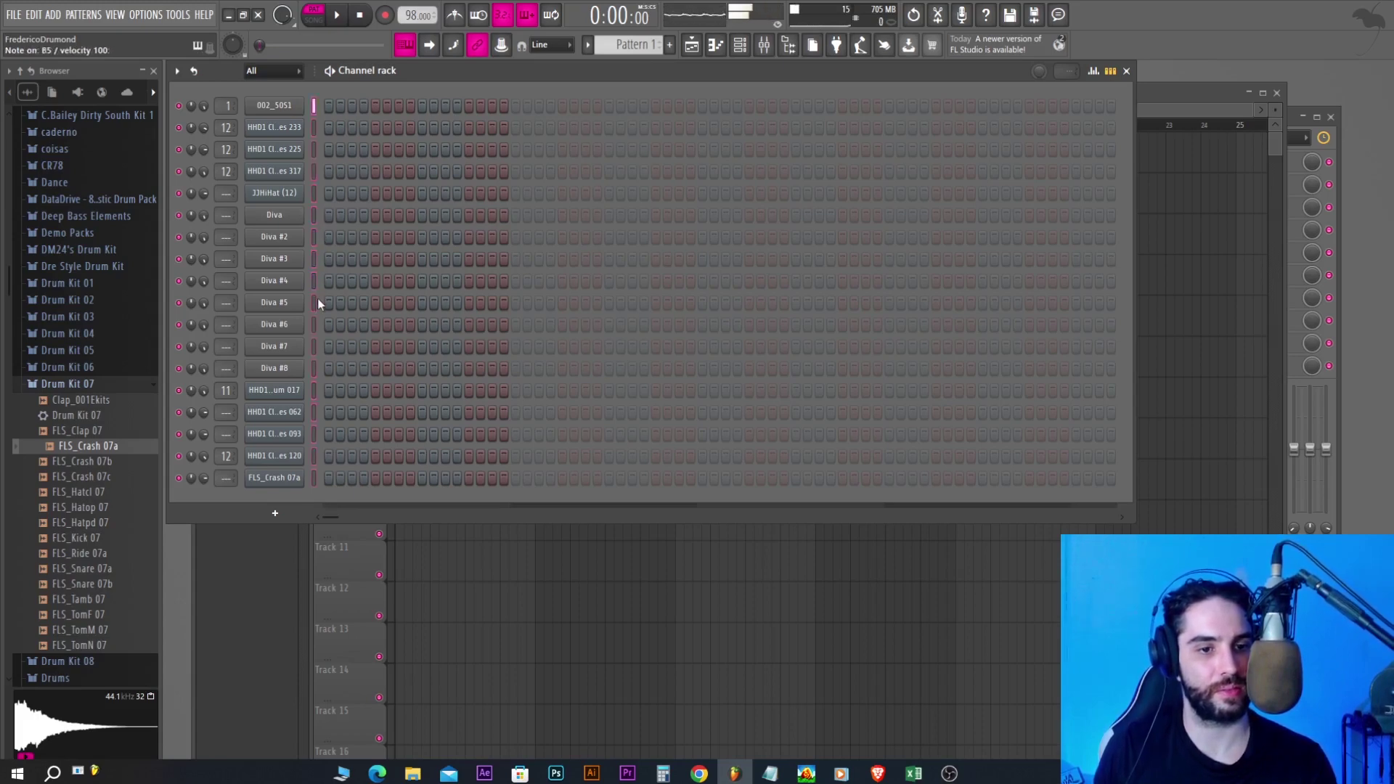
click(315, 324)
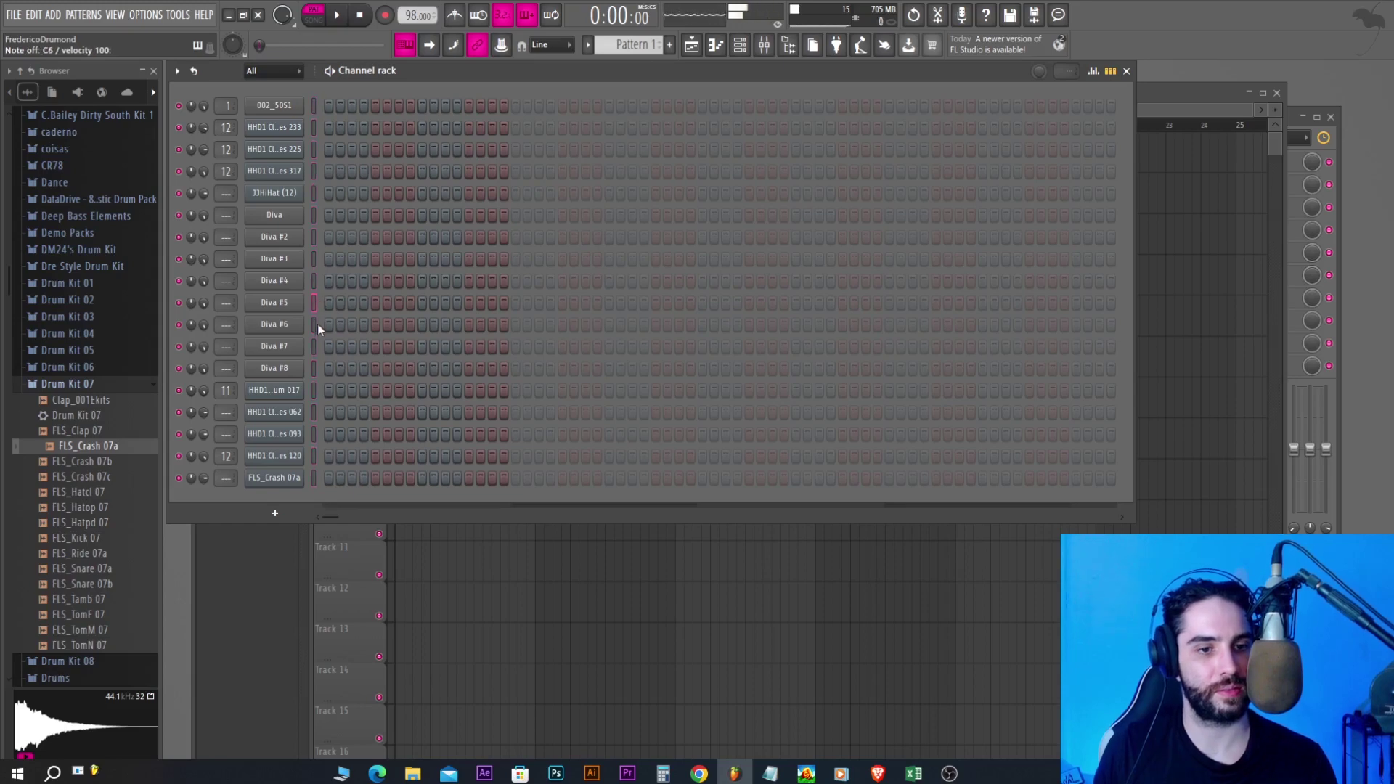
click(316, 369)
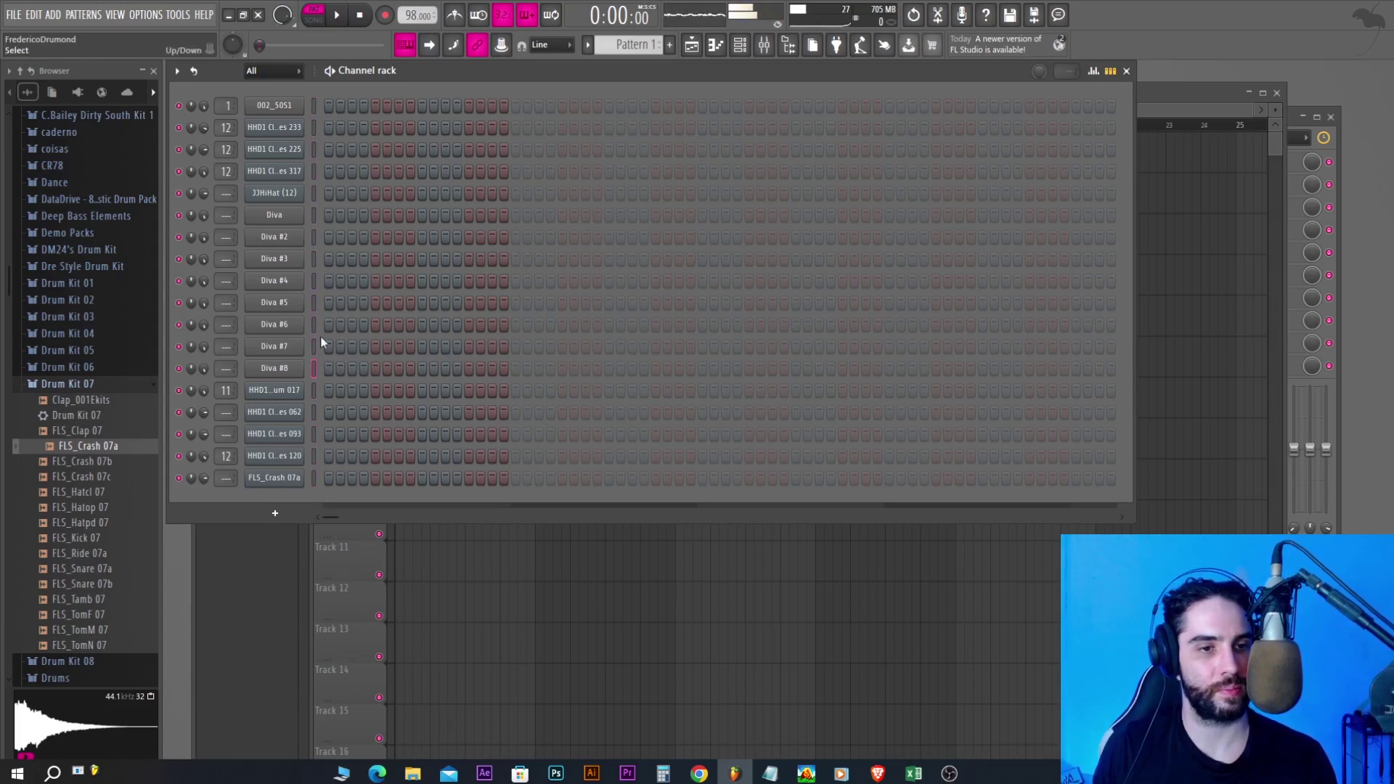
click(315, 390)
click(315, 420)
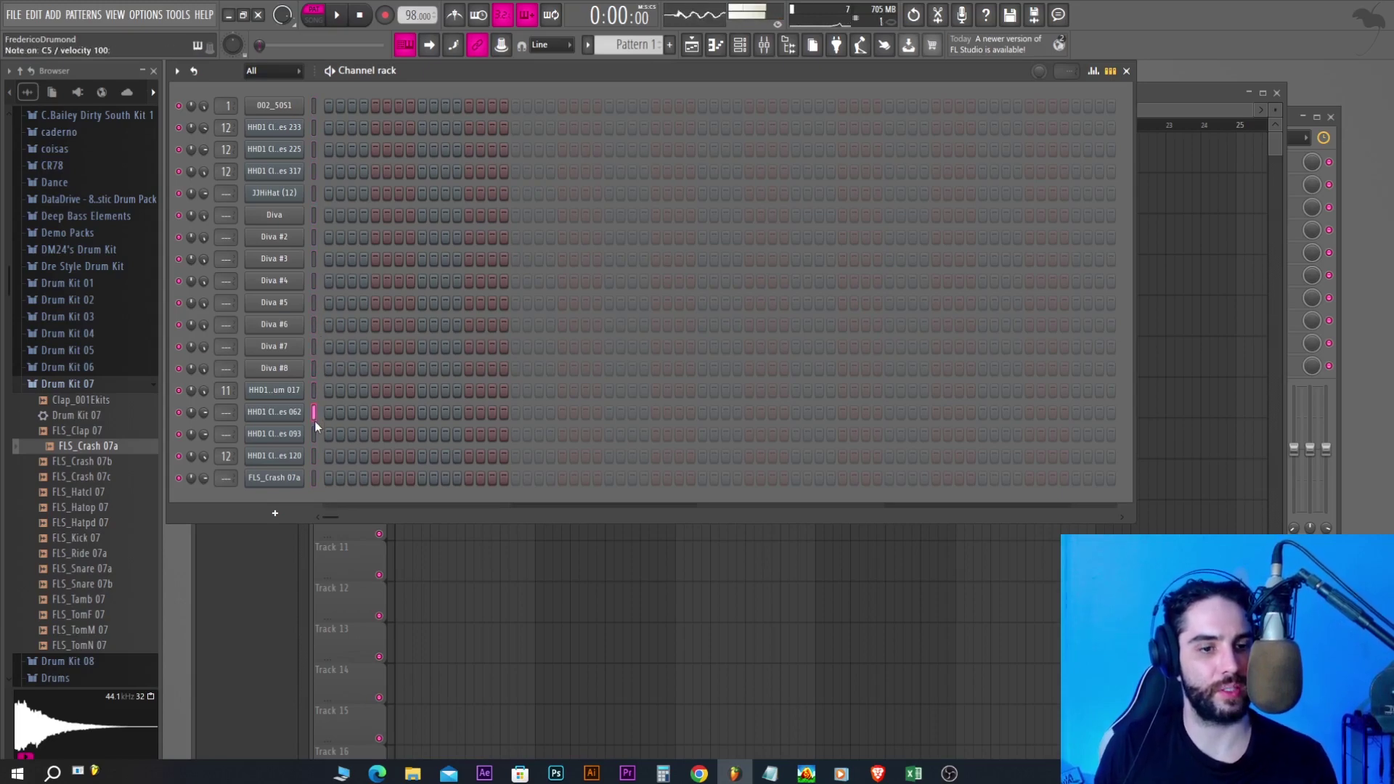
click(315, 435)
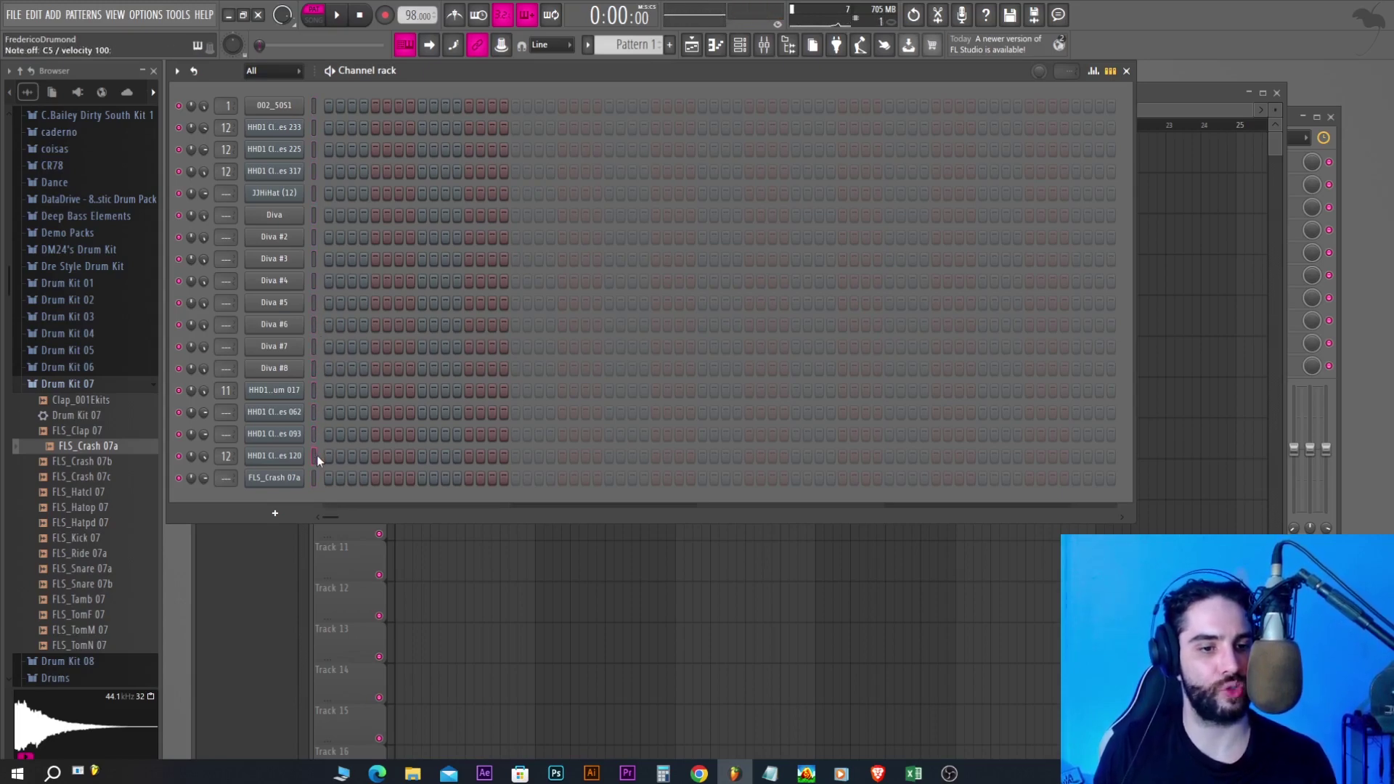
Program Pattern 1 with the bass drum 017 on steps 1, 5, 9, 13, HHD1 120 on 5, 13, and JJHiHat on 3, 4, 11, 12
click(328, 391)
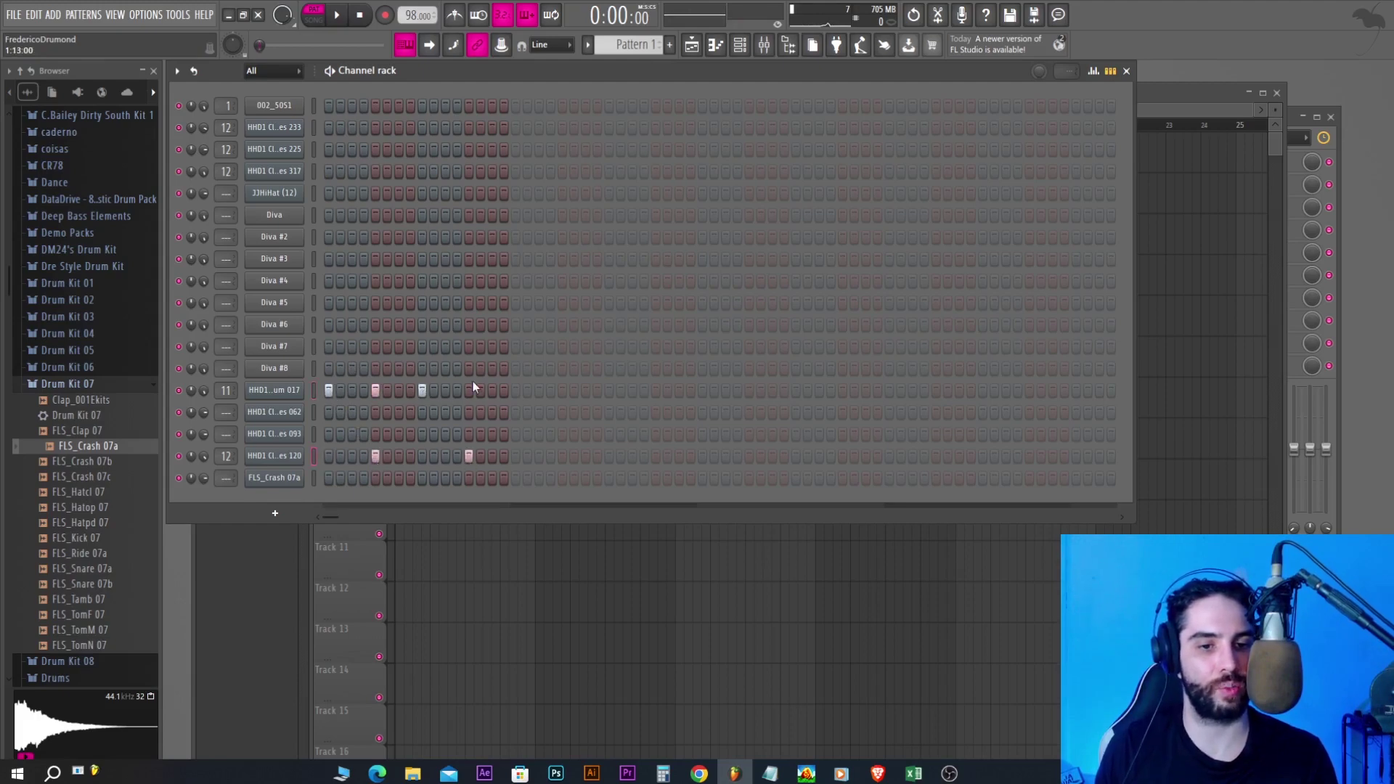
key(space)
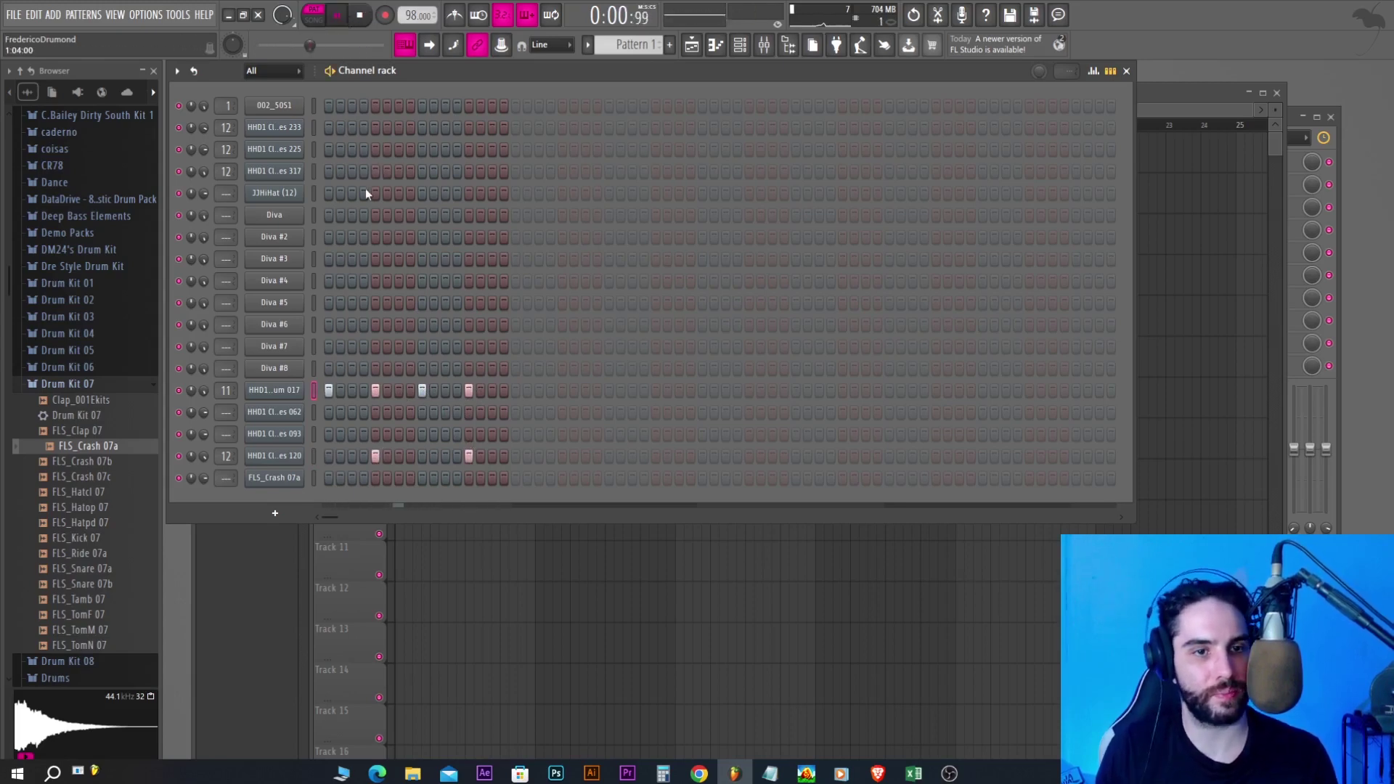
click(352, 193)
click(363, 194)
click(445, 193)
click(457, 194)
scroll(206, 196, down, 5)
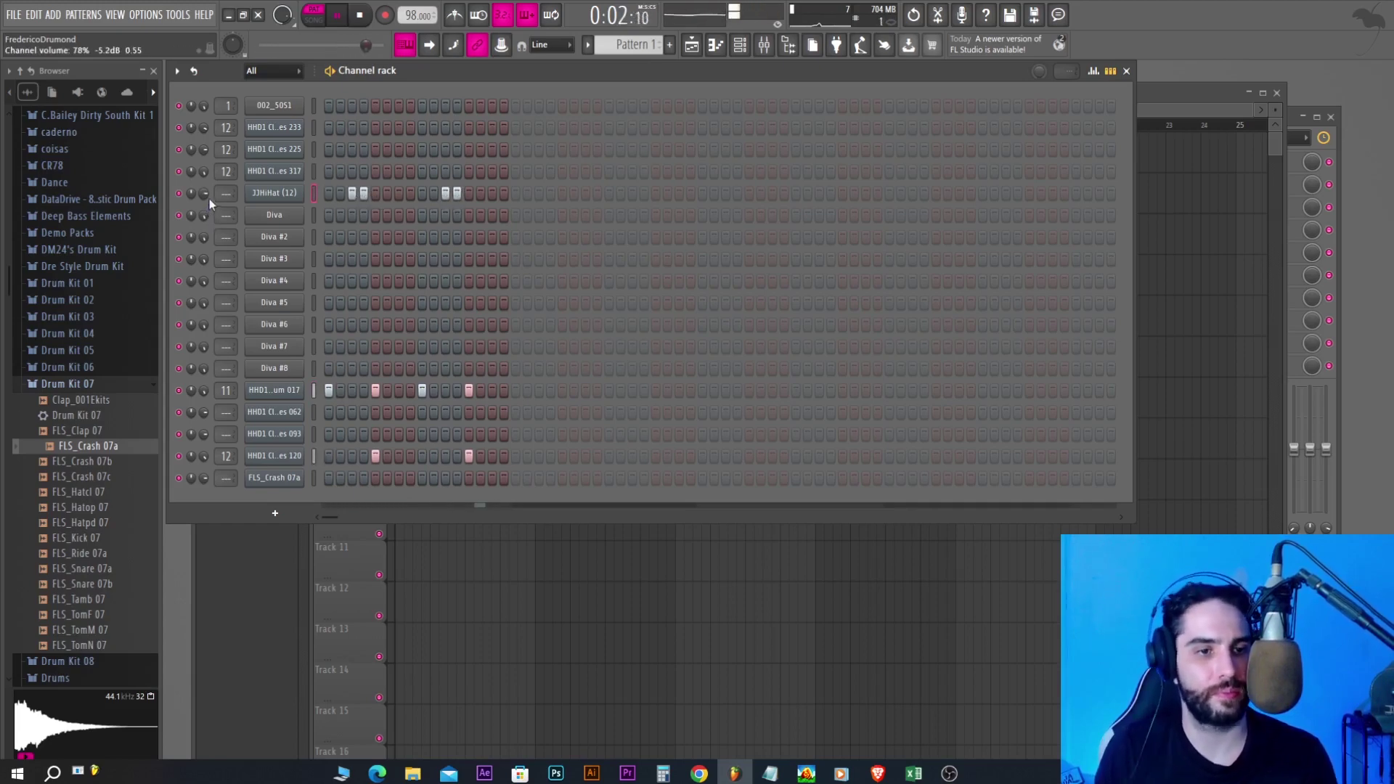
key(space)
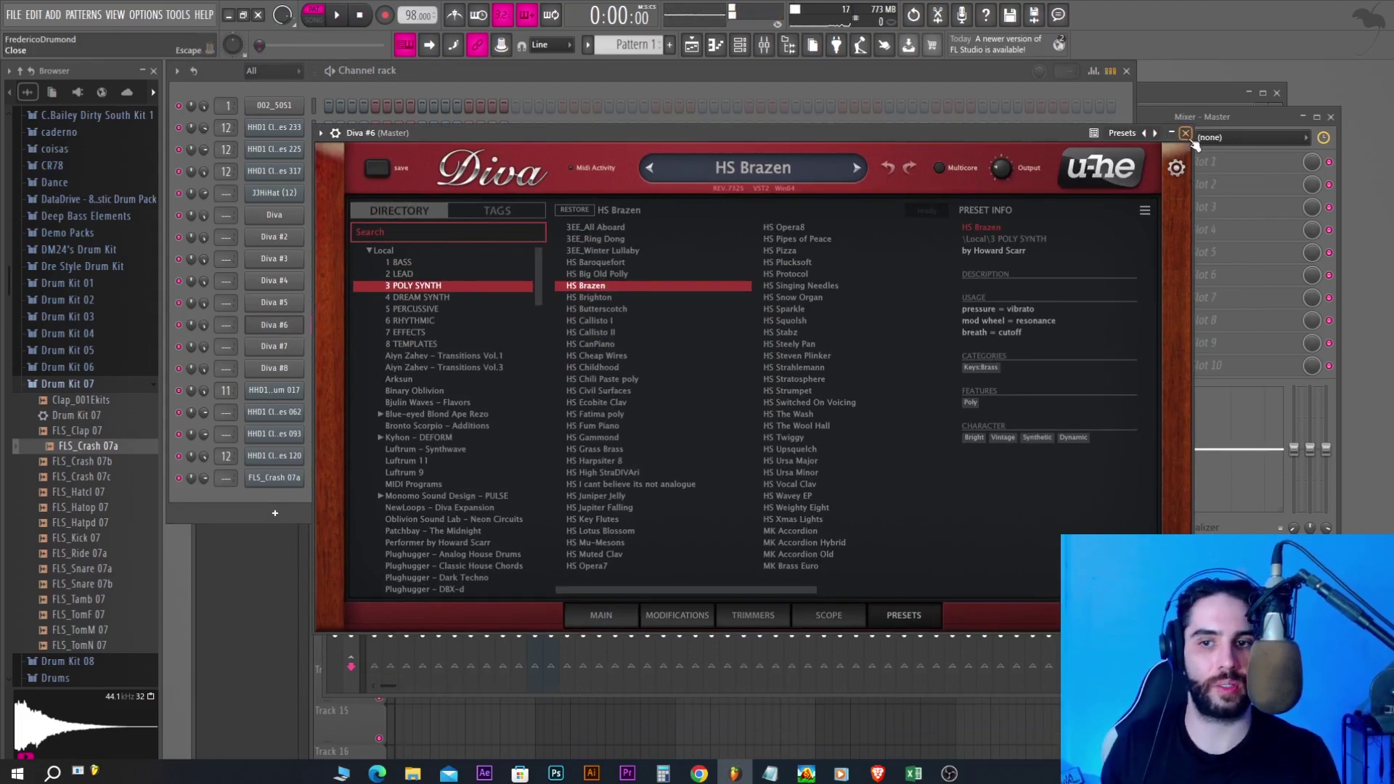
Close the Diva #6 preset browser and preview the Diva and Diva #3 channels
click(1185, 133)
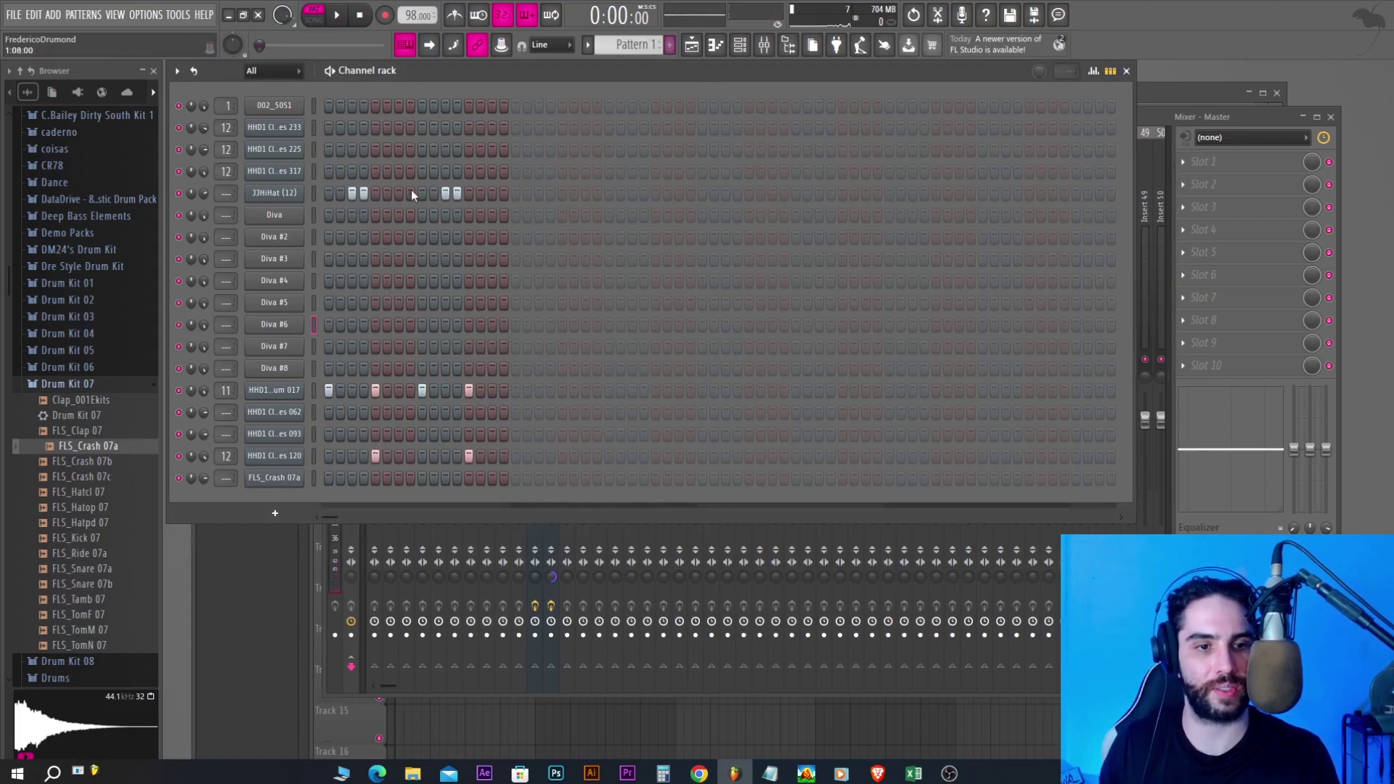
click(314, 220)
click(312, 258)
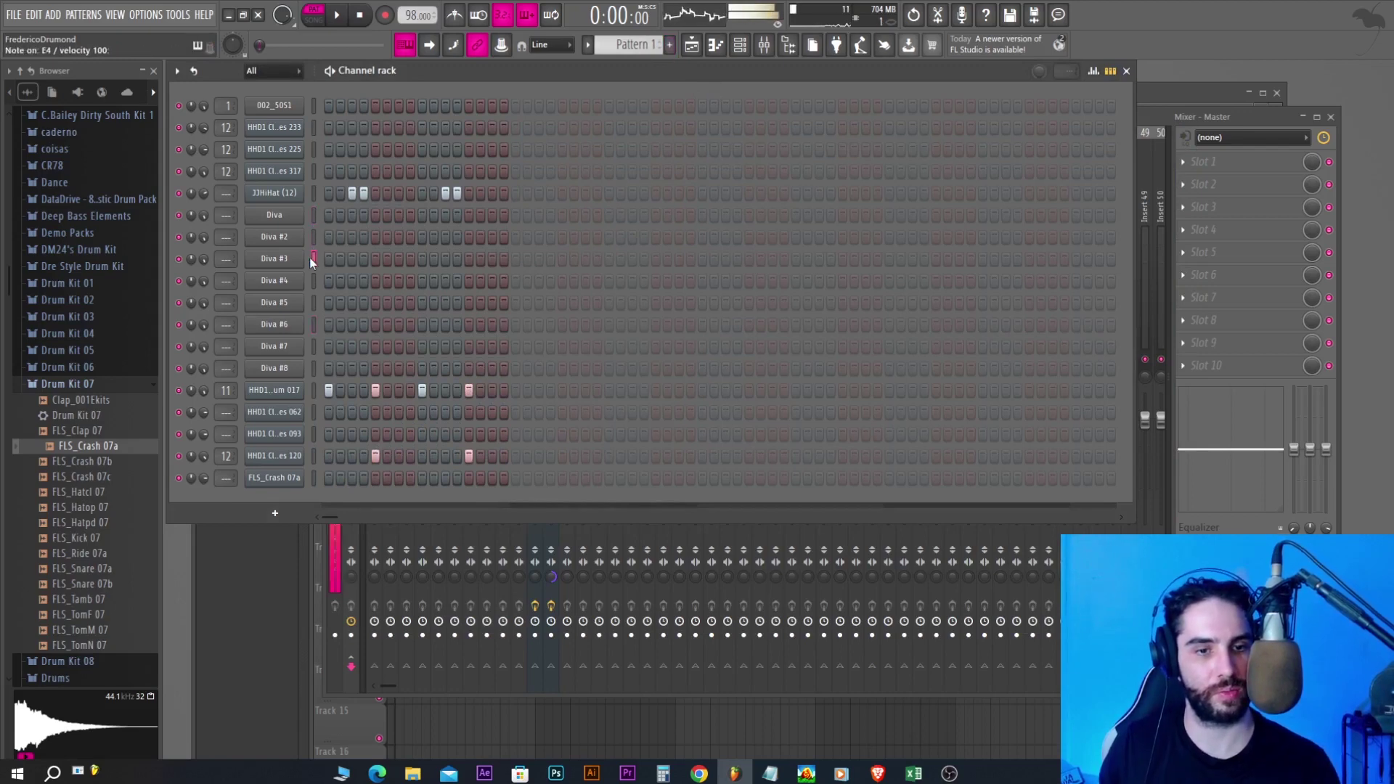
Open the playlist and set its snap to Bar
click(670, 45)
click(691, 45)
right_click(411, 153)
click(258, 145)
click(217, 93)
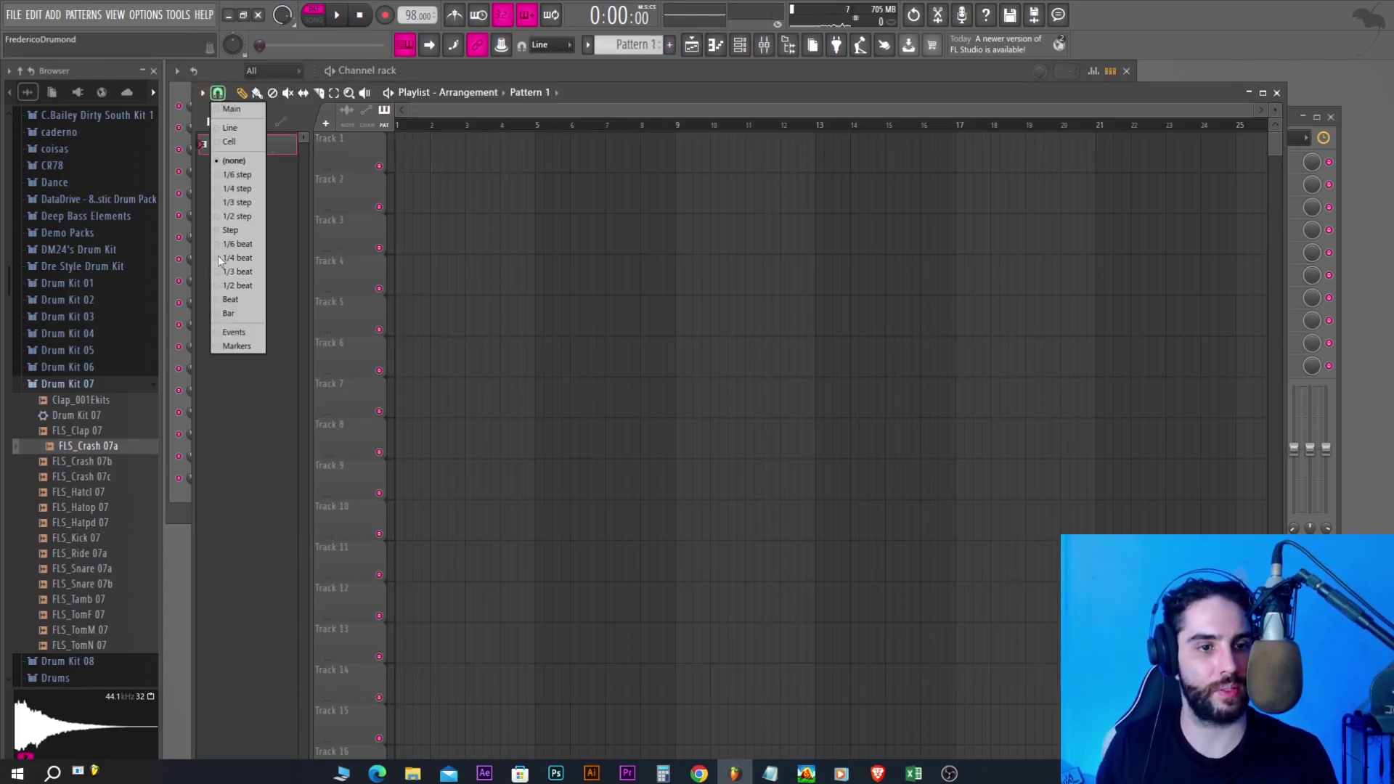
click(229, 315)
Place Pattern 1 clips across bars 1 to 4 of Track 1 and play the song with the channel rack shown
drag(401, 154, 545, 140)
right_click(552, 145)
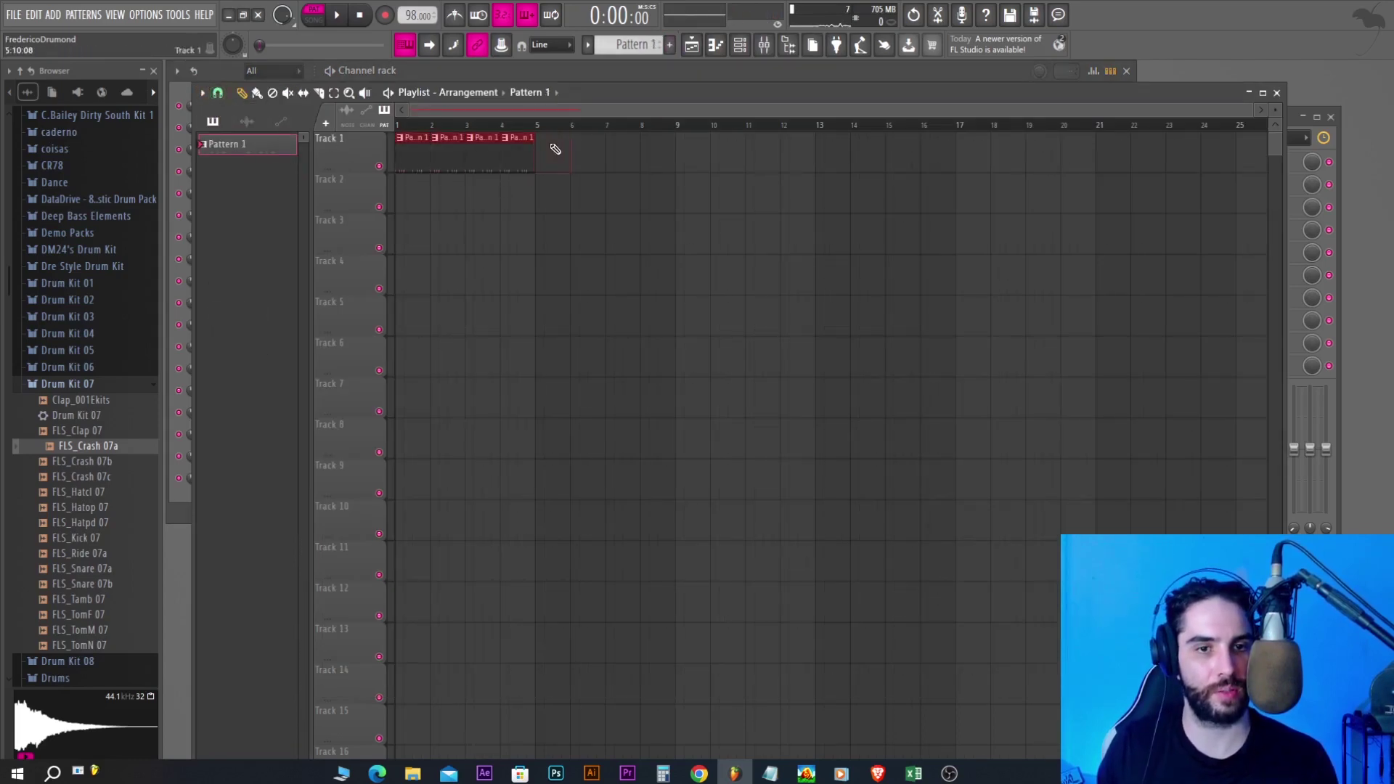
key(space)
key(F6)
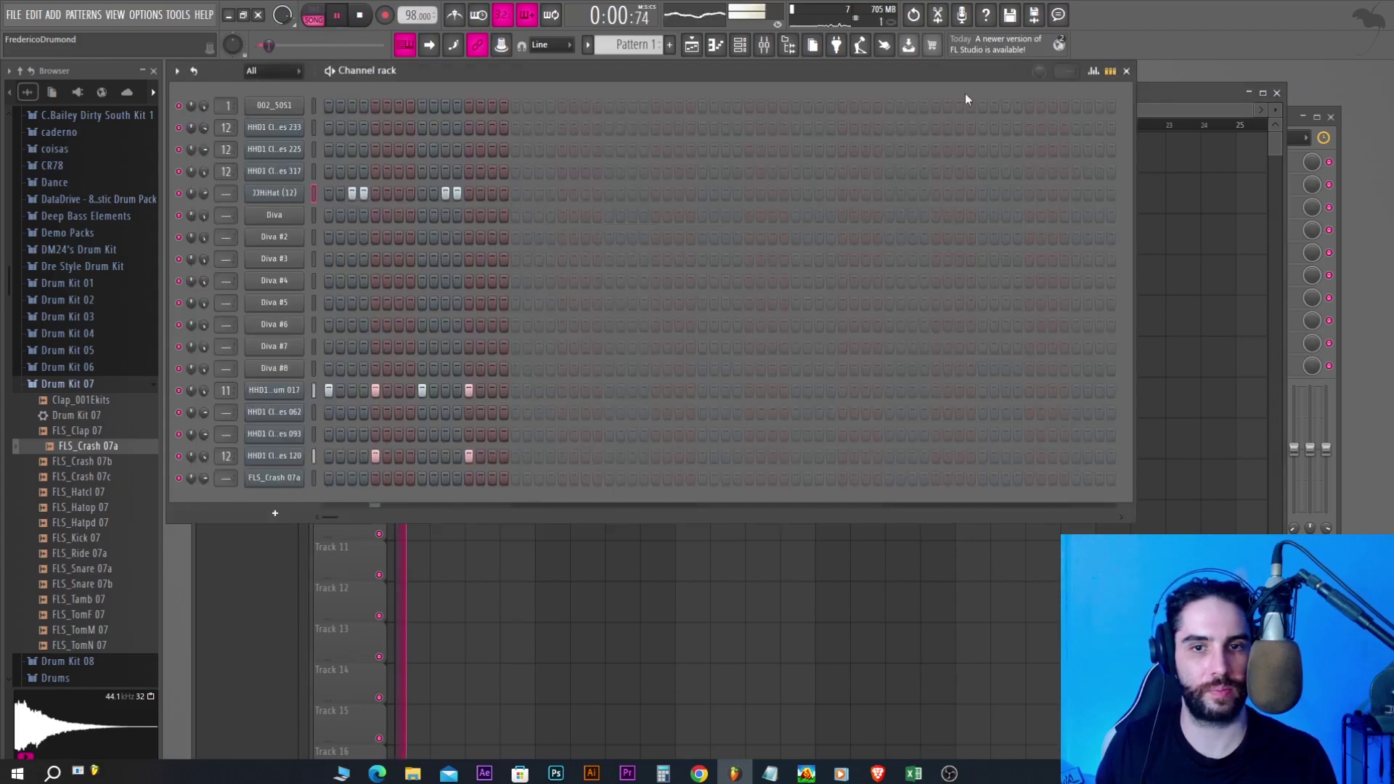
Create an empty Pattern 2 and try out the Diva #5 to Diva #8 sounds, settling on Diva #6
click(669, 44)
key(space)
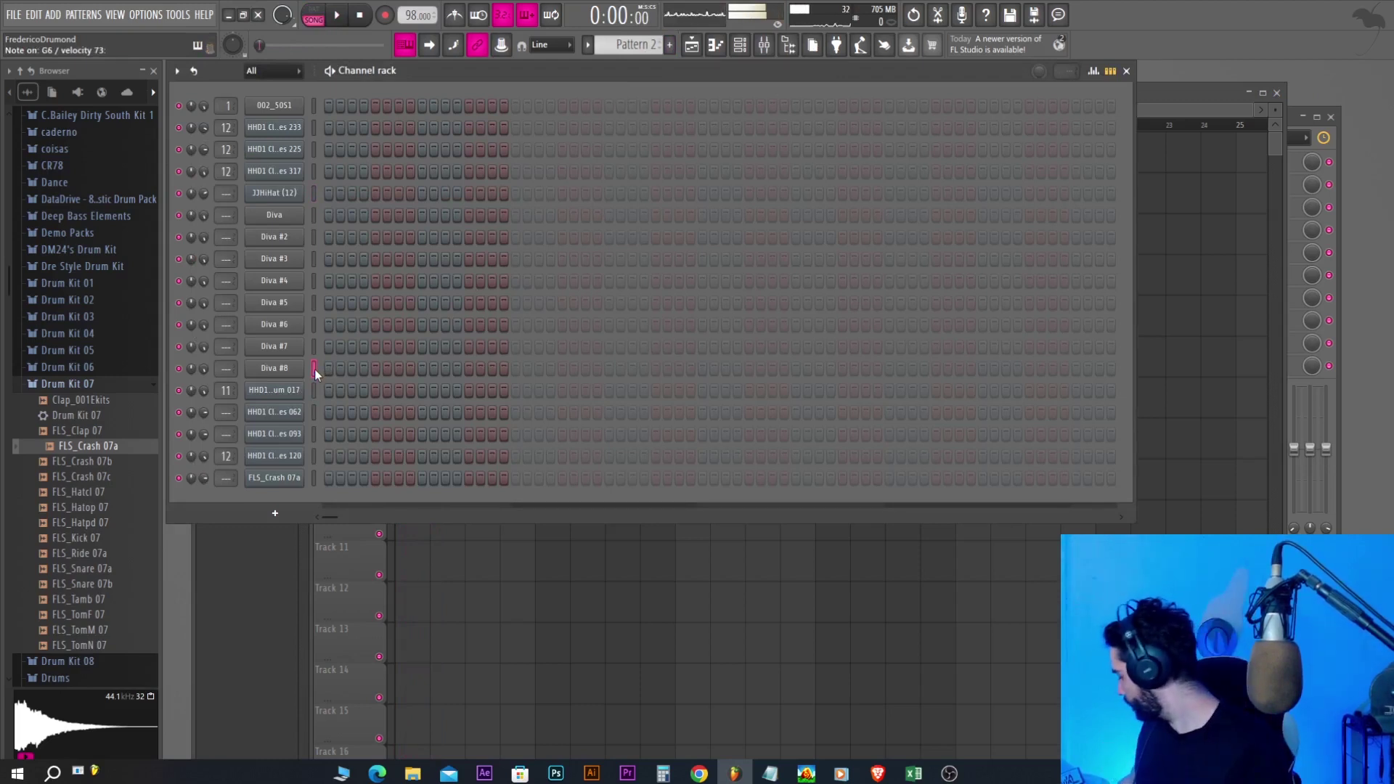
click(314, 351)
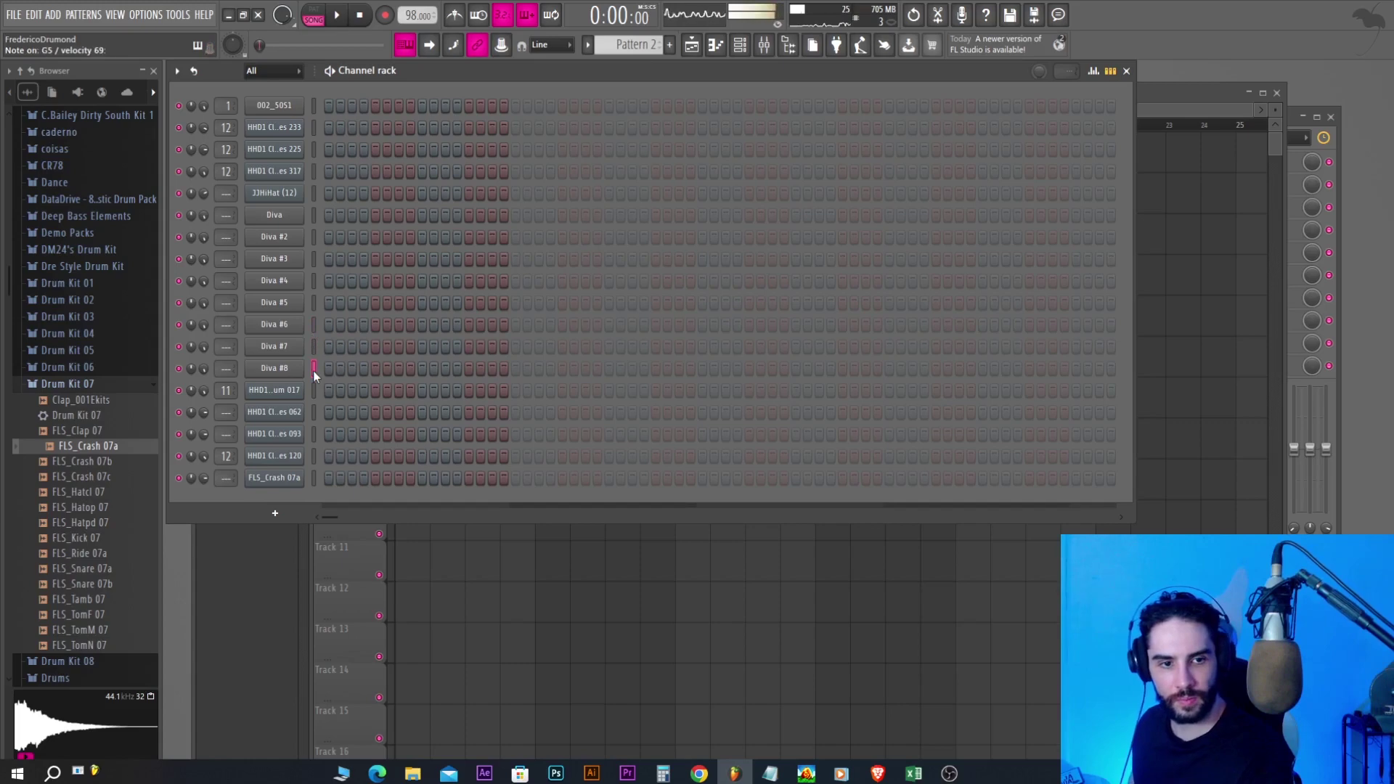
click(313, 302)
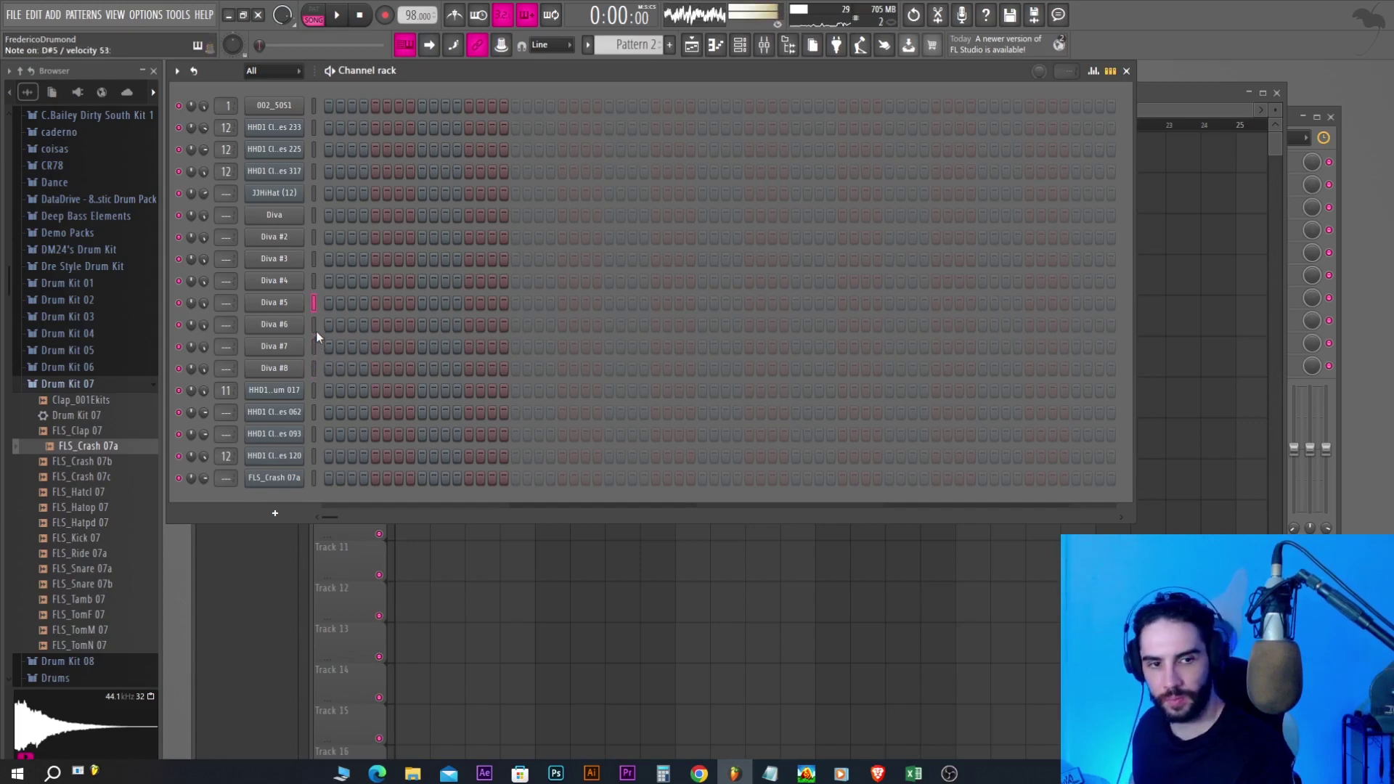
click(313, 325)
click(313, 346)
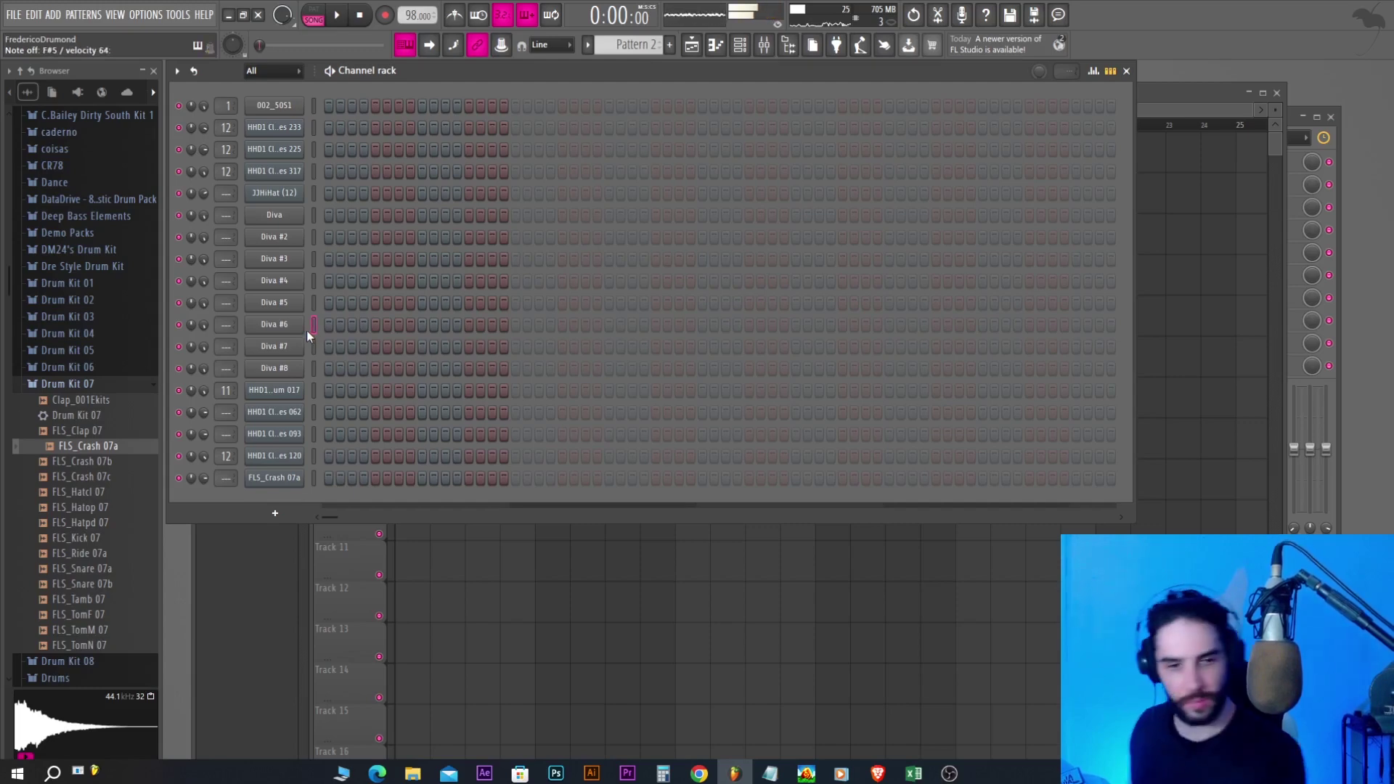
Place Pattern 2 at bar 1 of Track 2 and record four bars of Diva #6 chords into it with the metronome on
click(692, 45)
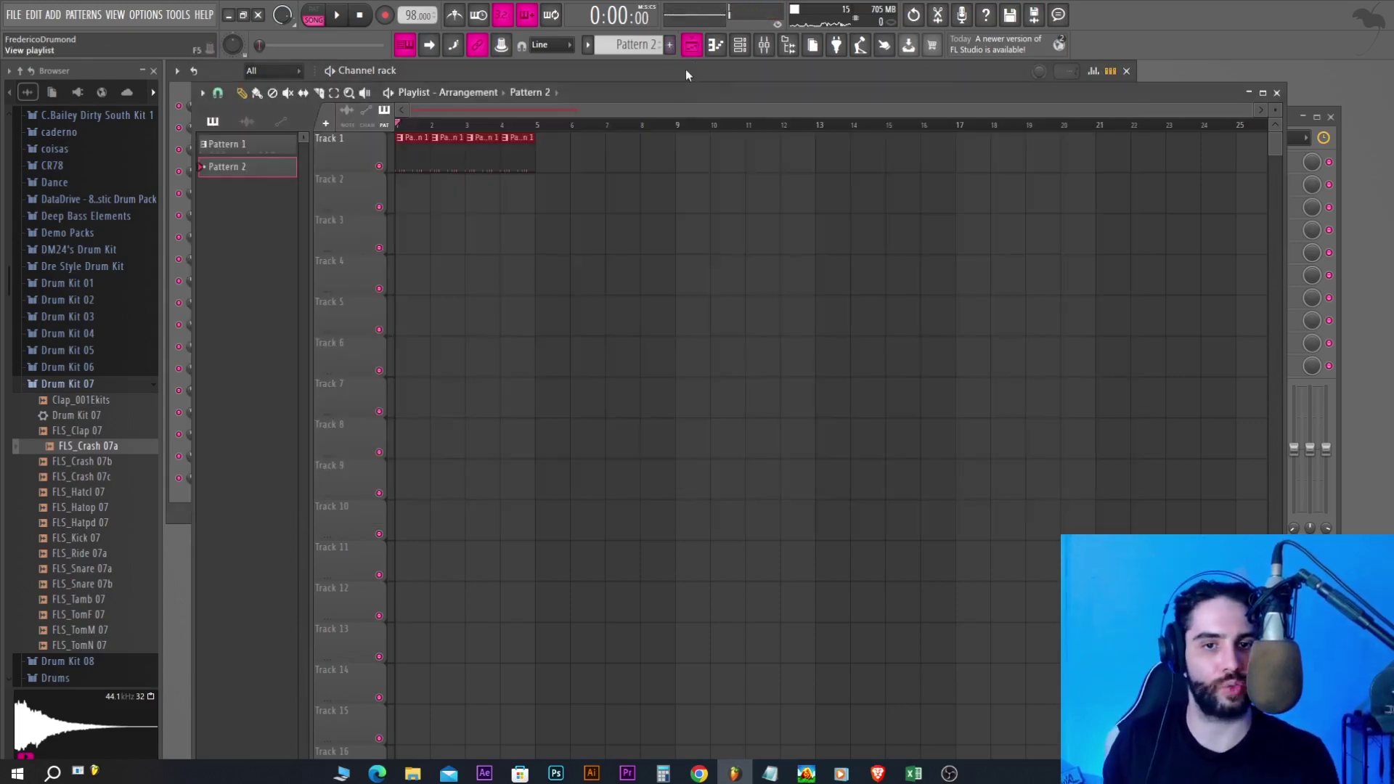
drag(450, 199, 411, 199)
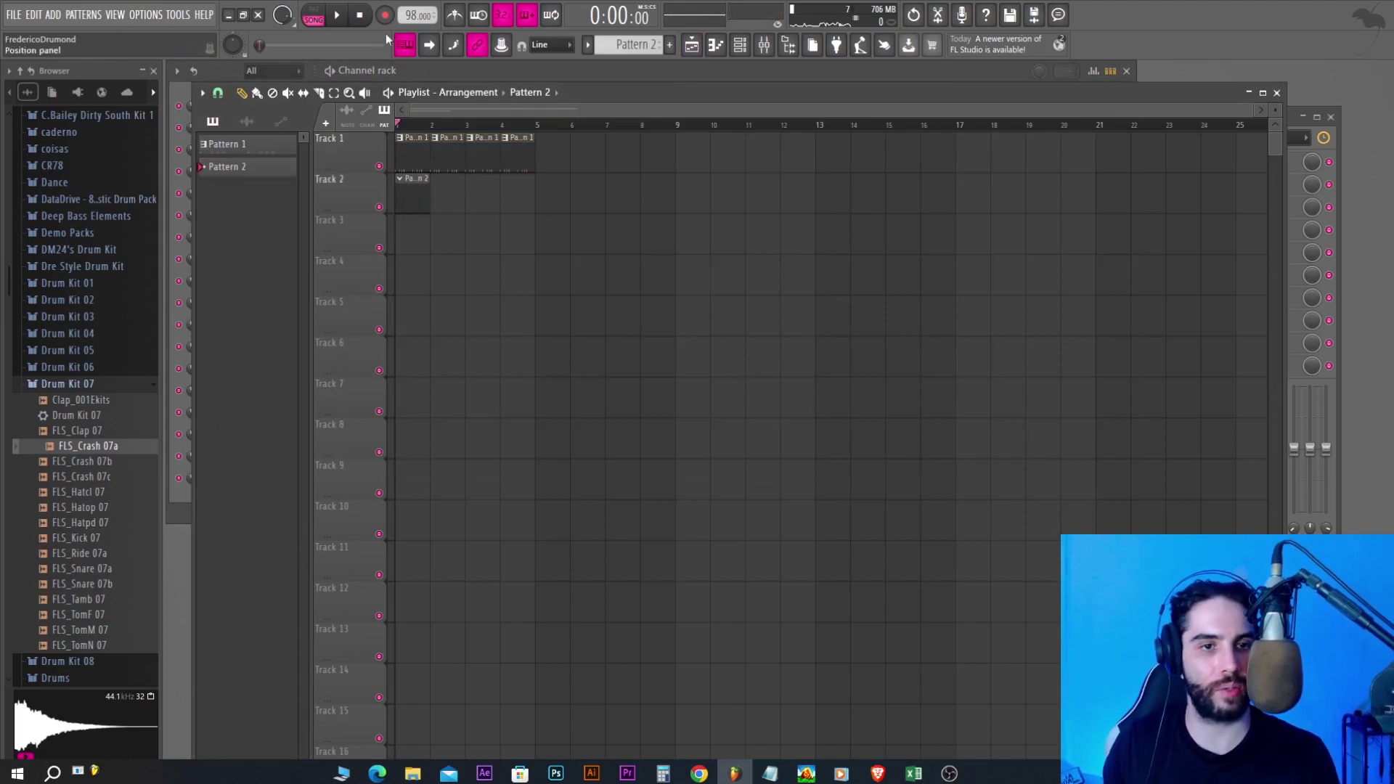
click(385, 16)
click(455, 16)
click(337, 15)
key(F6)
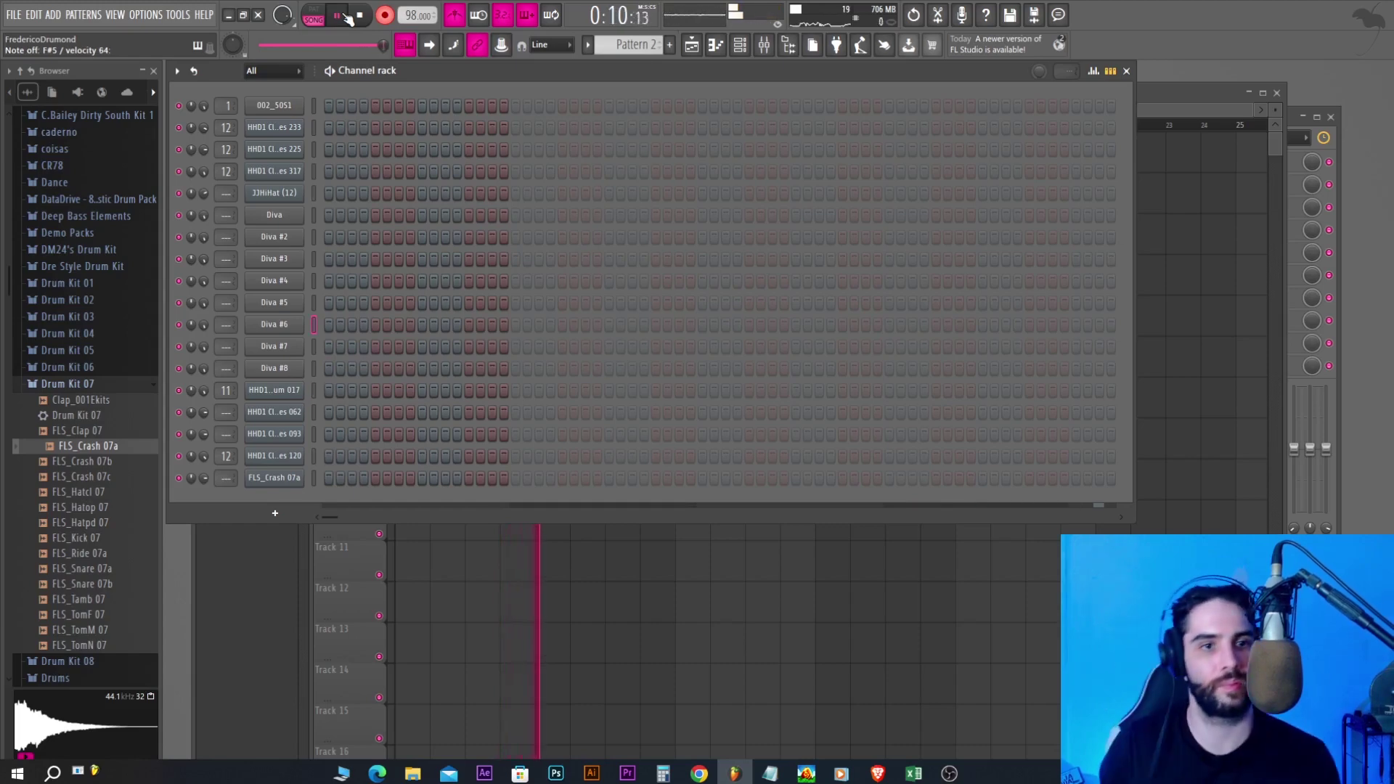
click(359, 15)
Play the song back with the metronome off and open Pattern 2's recorded Diva #6 chords in the piano roll
click(1154, 92)
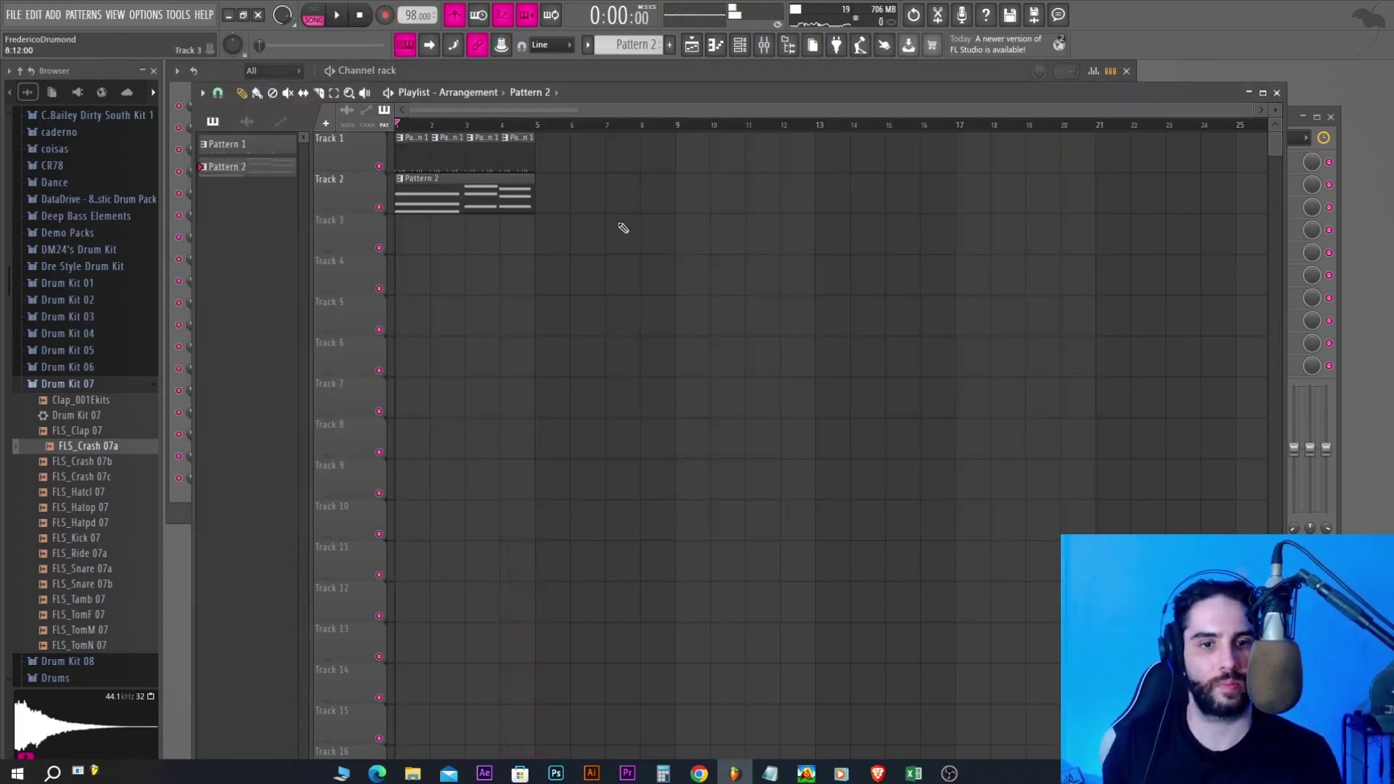
key(space)
double_click(467, 209)
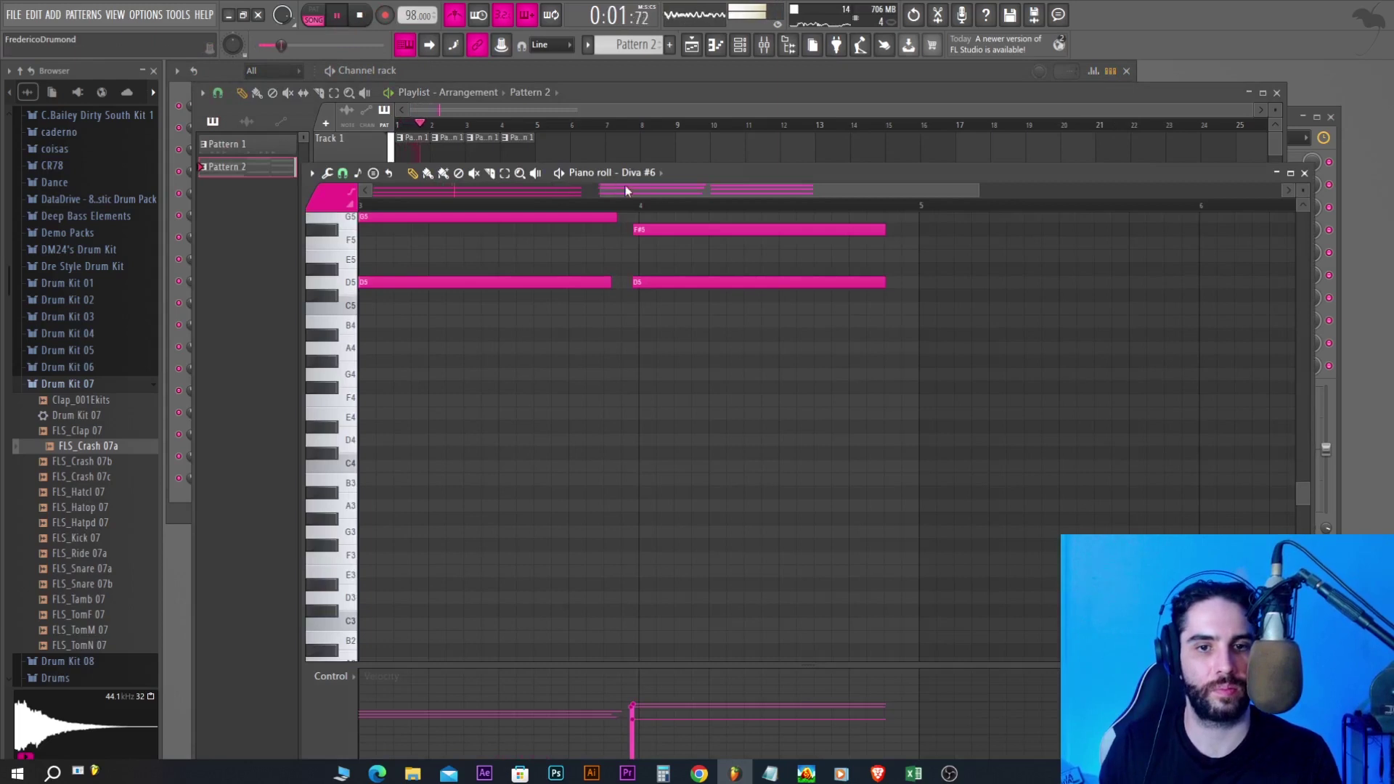
drag(551, 188, 420, 189)
click(455, 15)
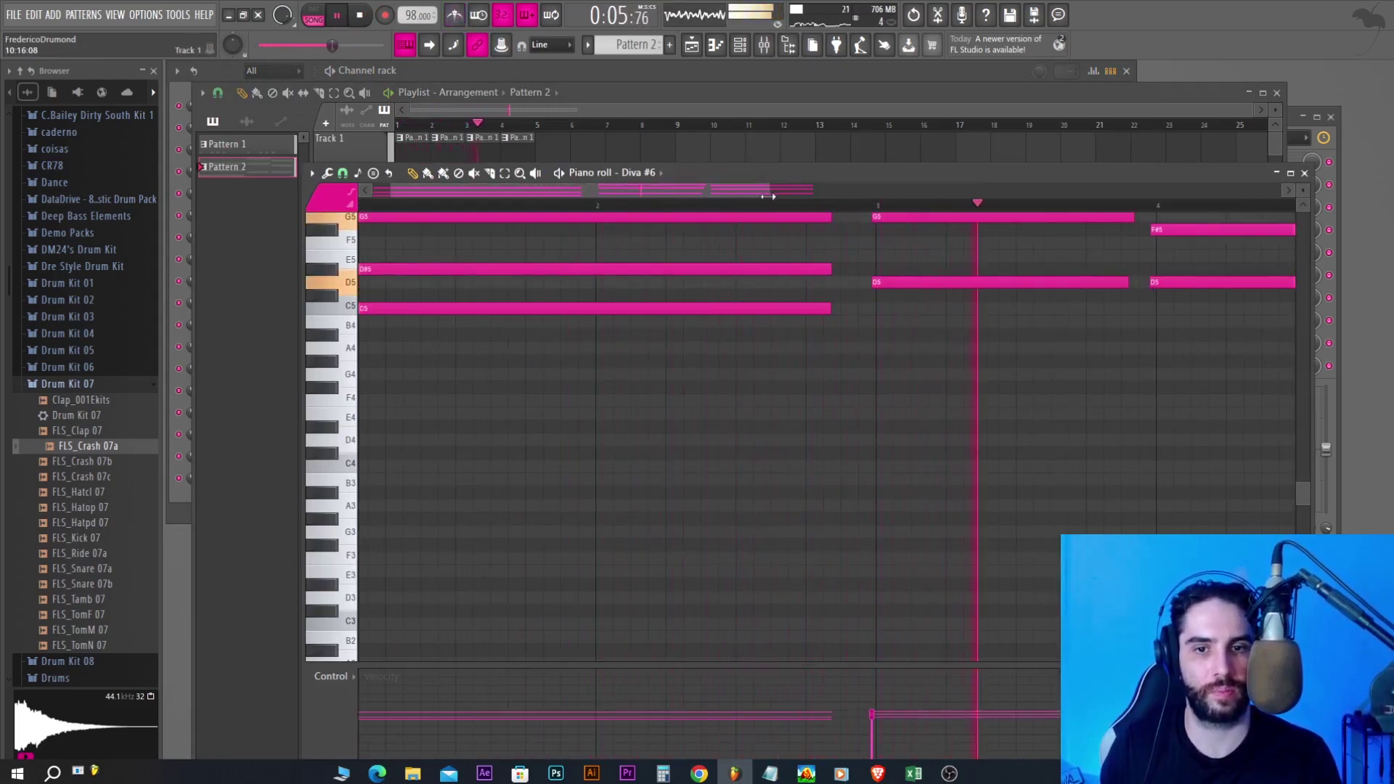
Quantize the recorded Diva #6 chords so their starts and ends line up with the bars
ctrl+scroll(921, 276, down, 3)
scroll(638, 405, up, 5)
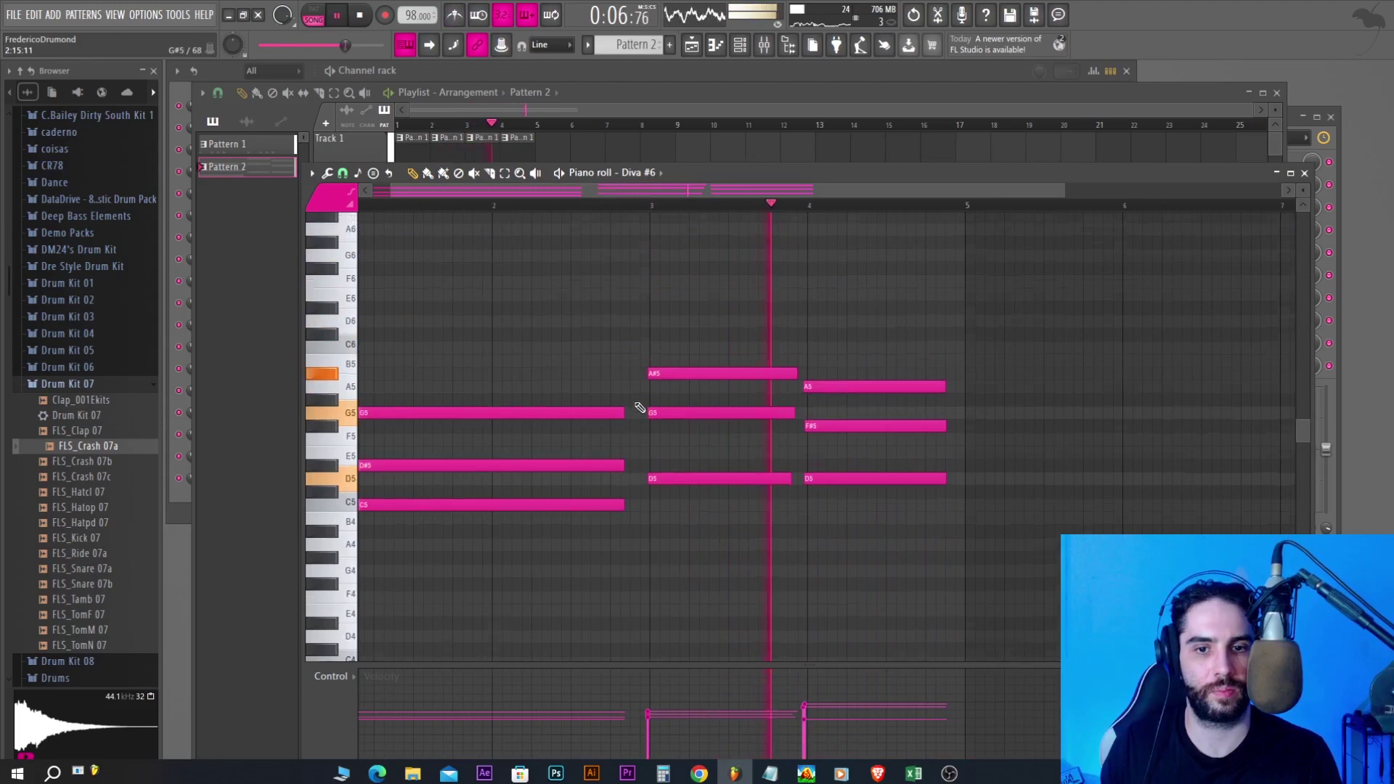
click(336, 203)
click(386, 279)
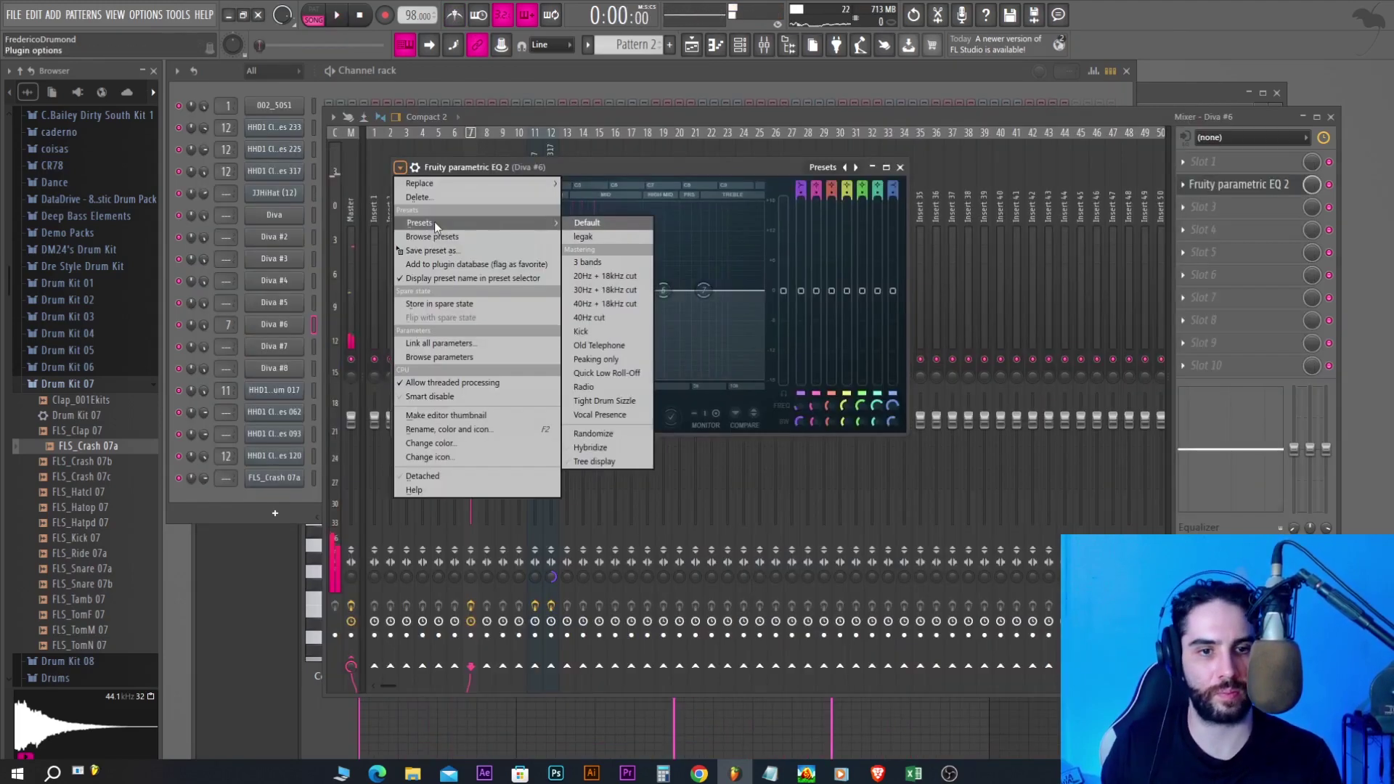
Load the legak preset in the Diva #6 track's Fruity Parametric EQ 2 and raise its low-cut frequency slightly during playback
click(584, 237)
key(space)
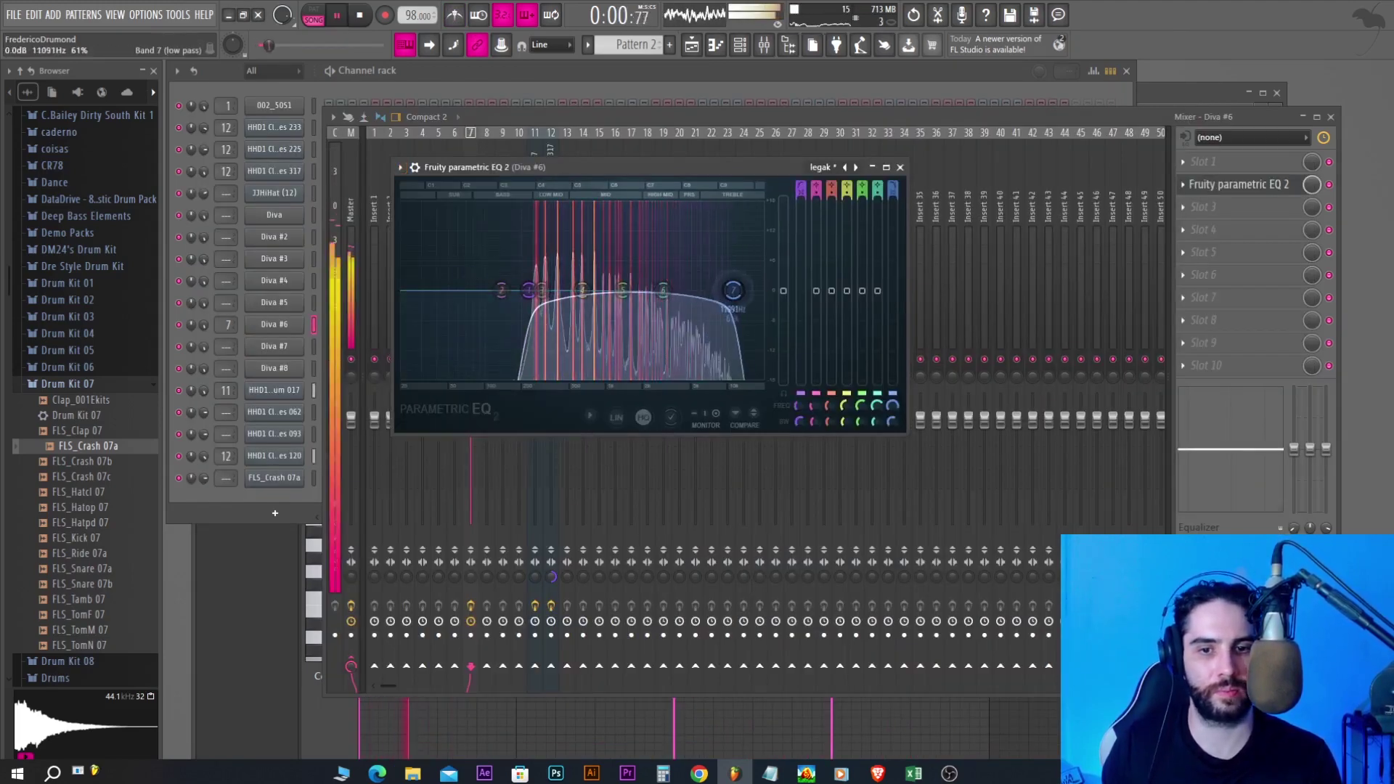
drag(710, 290, 641, 295)
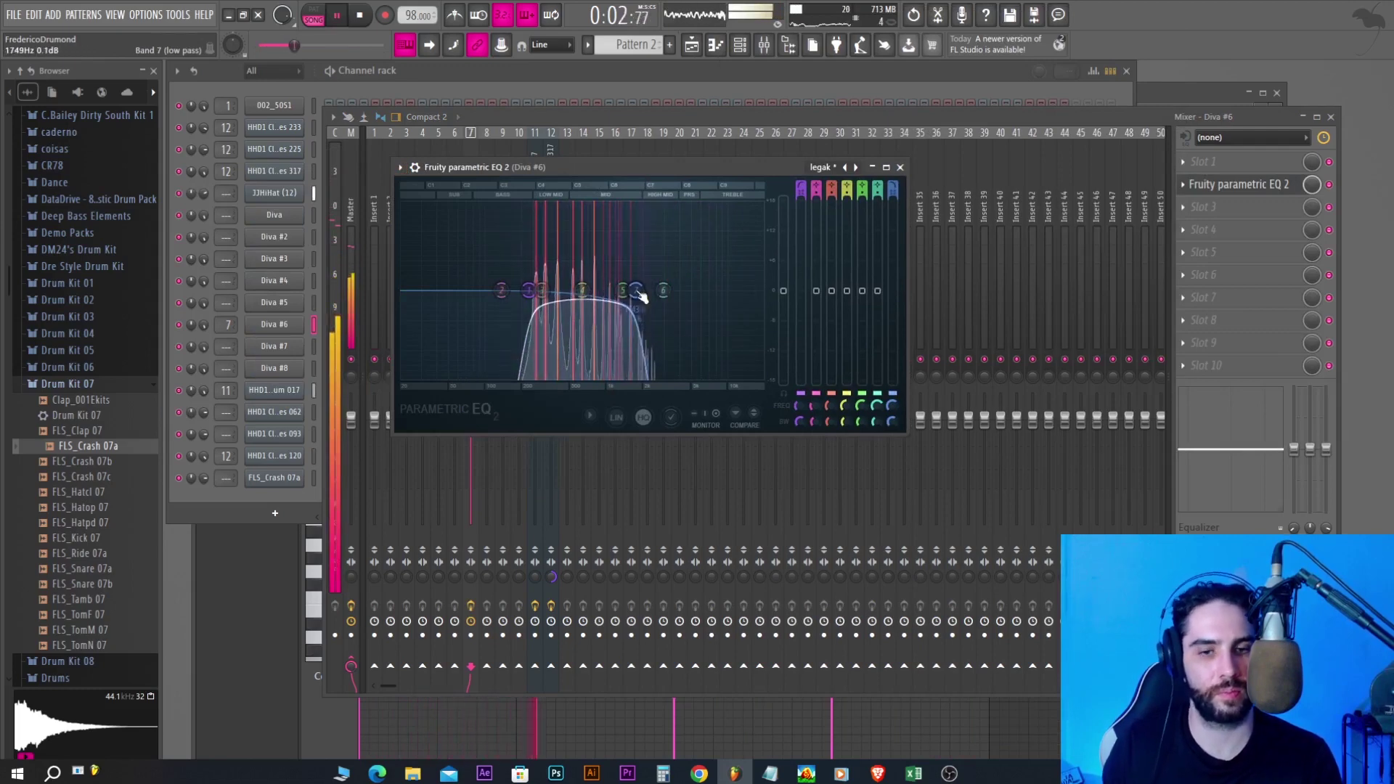
drag(529, 291, 545, 291)
Move the EQ's band 7 low pass up to about 14 kHz and shift band 6 into the treble as a cut
drag(629, 295, 726, 296)
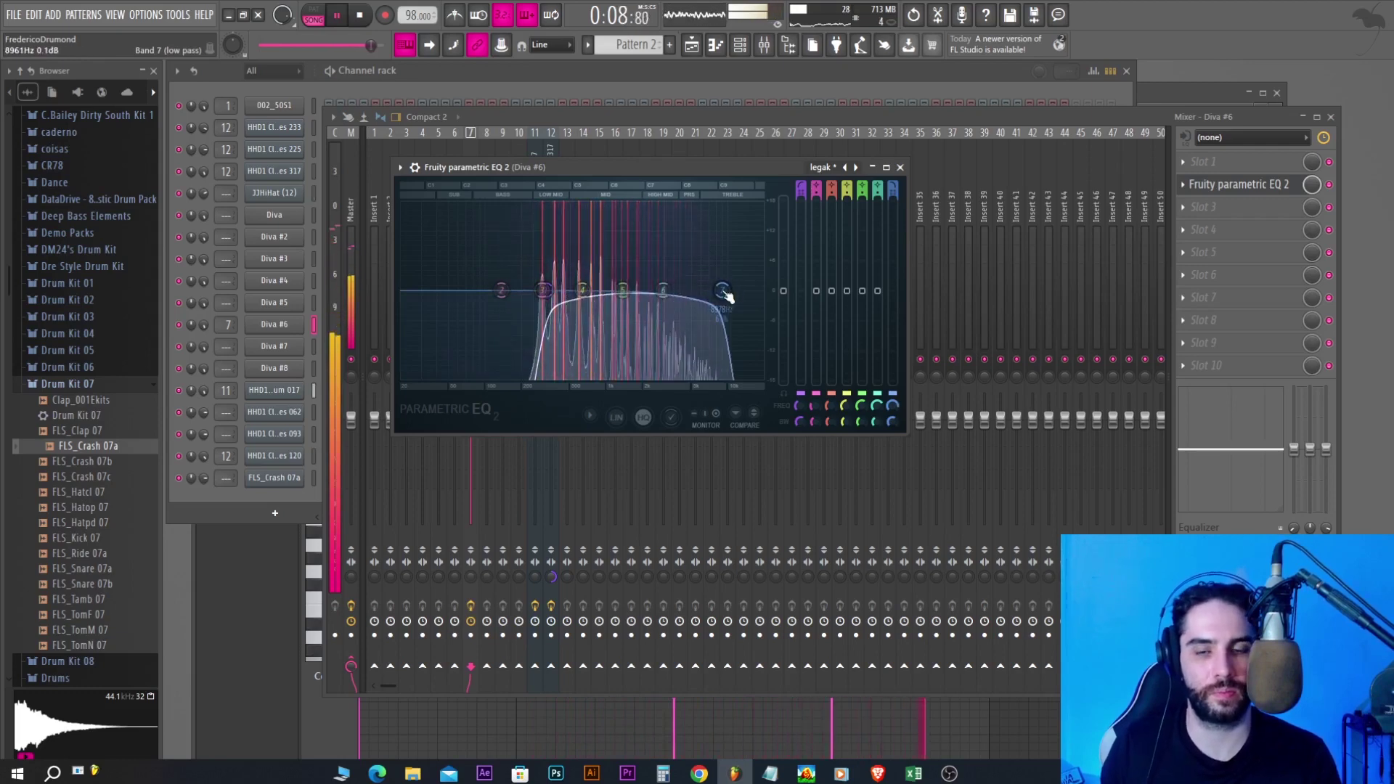
drag(667, 294, 770, 295)
drag(687, 309, 718, 324)
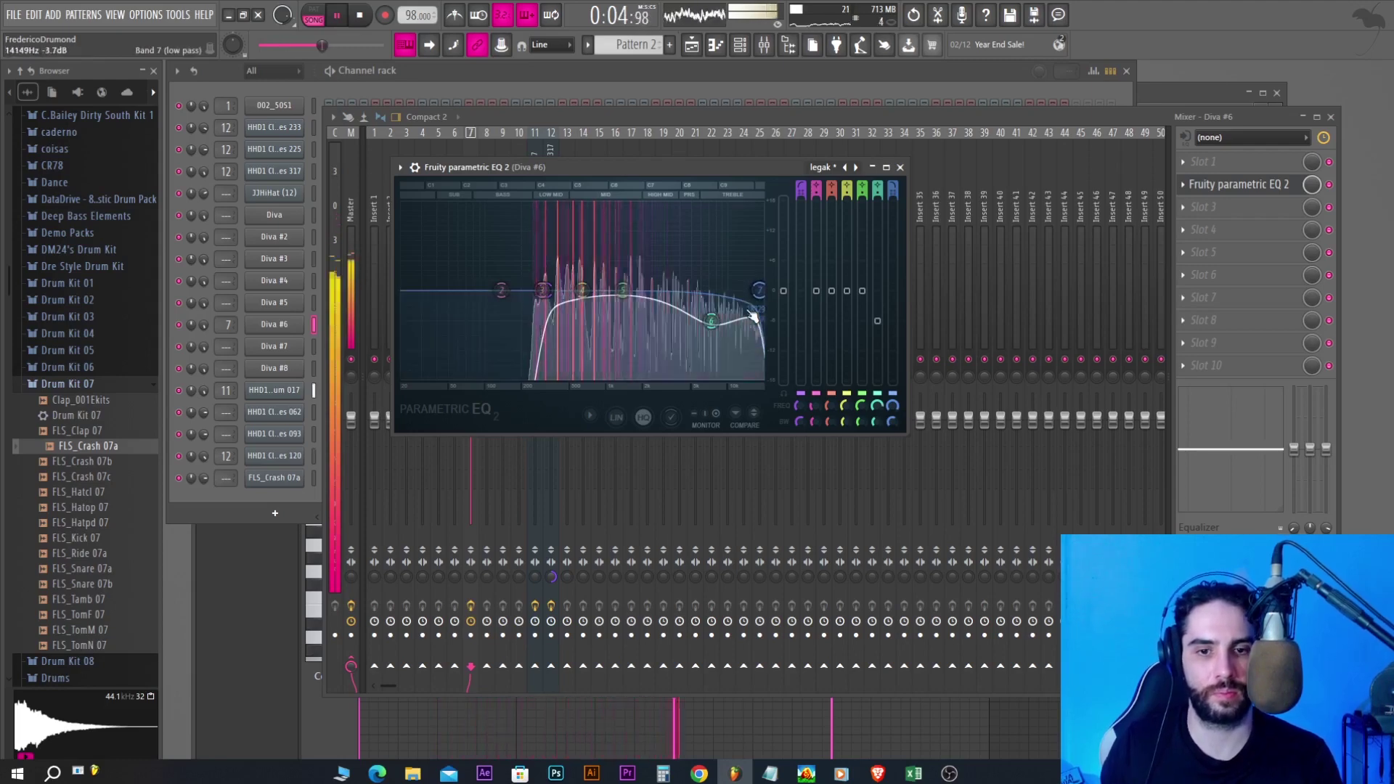
click(901, 167)
Lower the Diva #6 mixer track's volume, stop playback and open the Diva #6 notes in the piano roll
drag(470, 419, 471, 448)
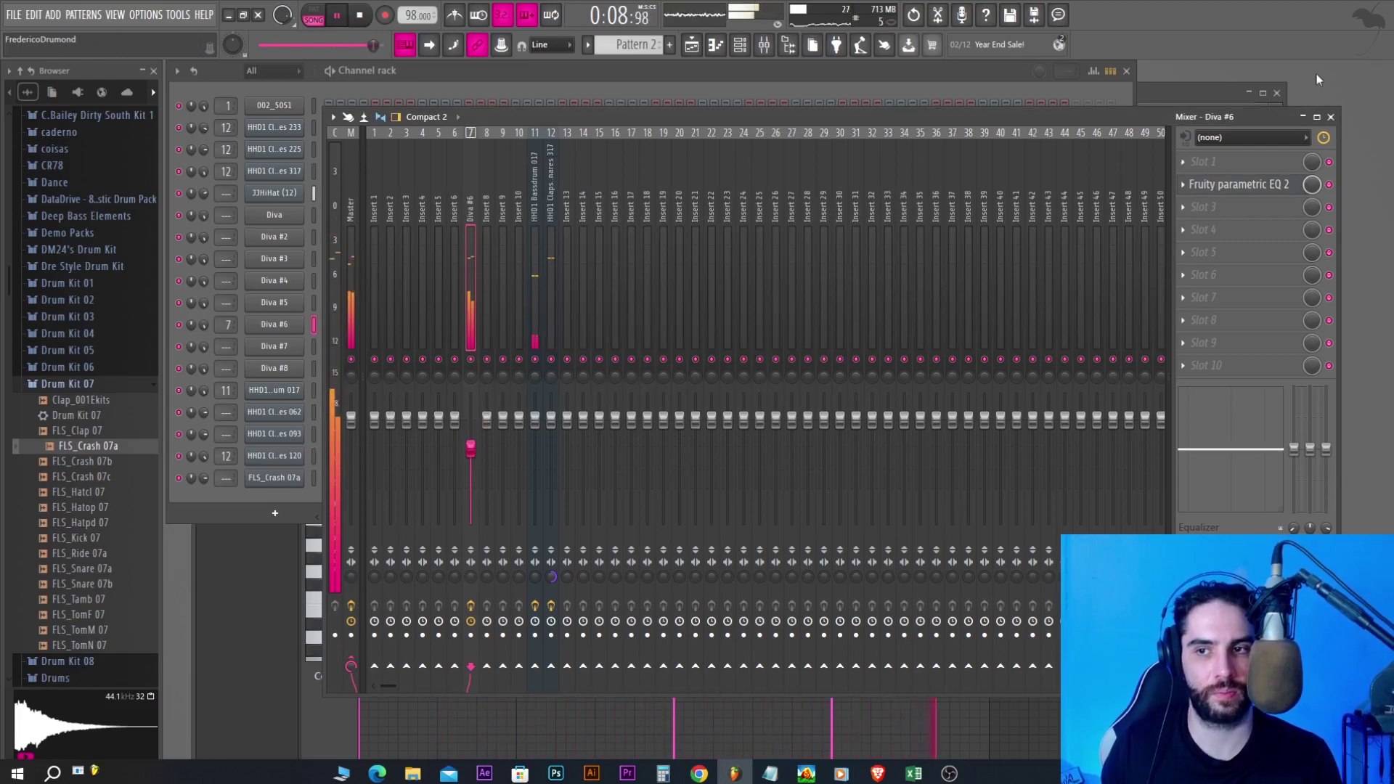
click(973, 75)
key(space)
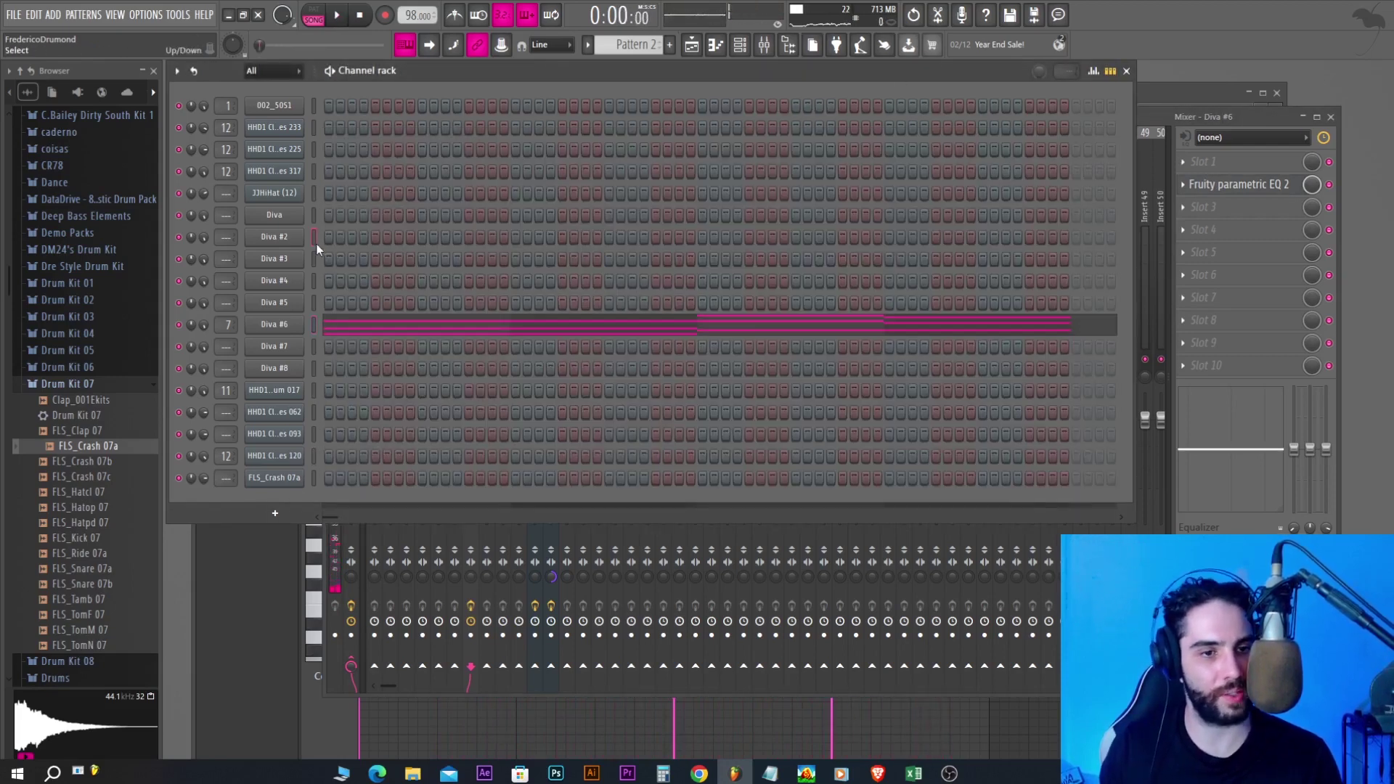
click(415, 329)
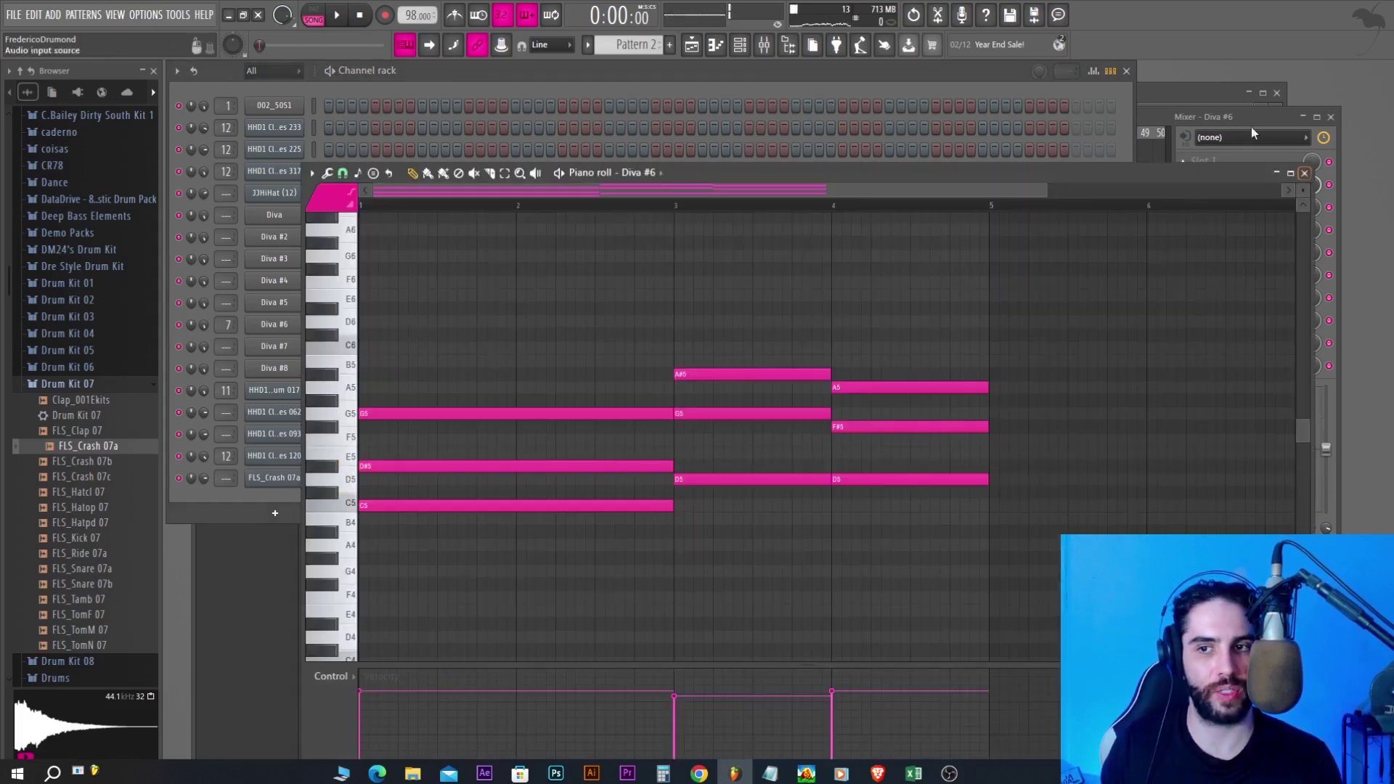
Close the piano roll and audition the sounds of the Diva channels one after another
click(1305, 174)
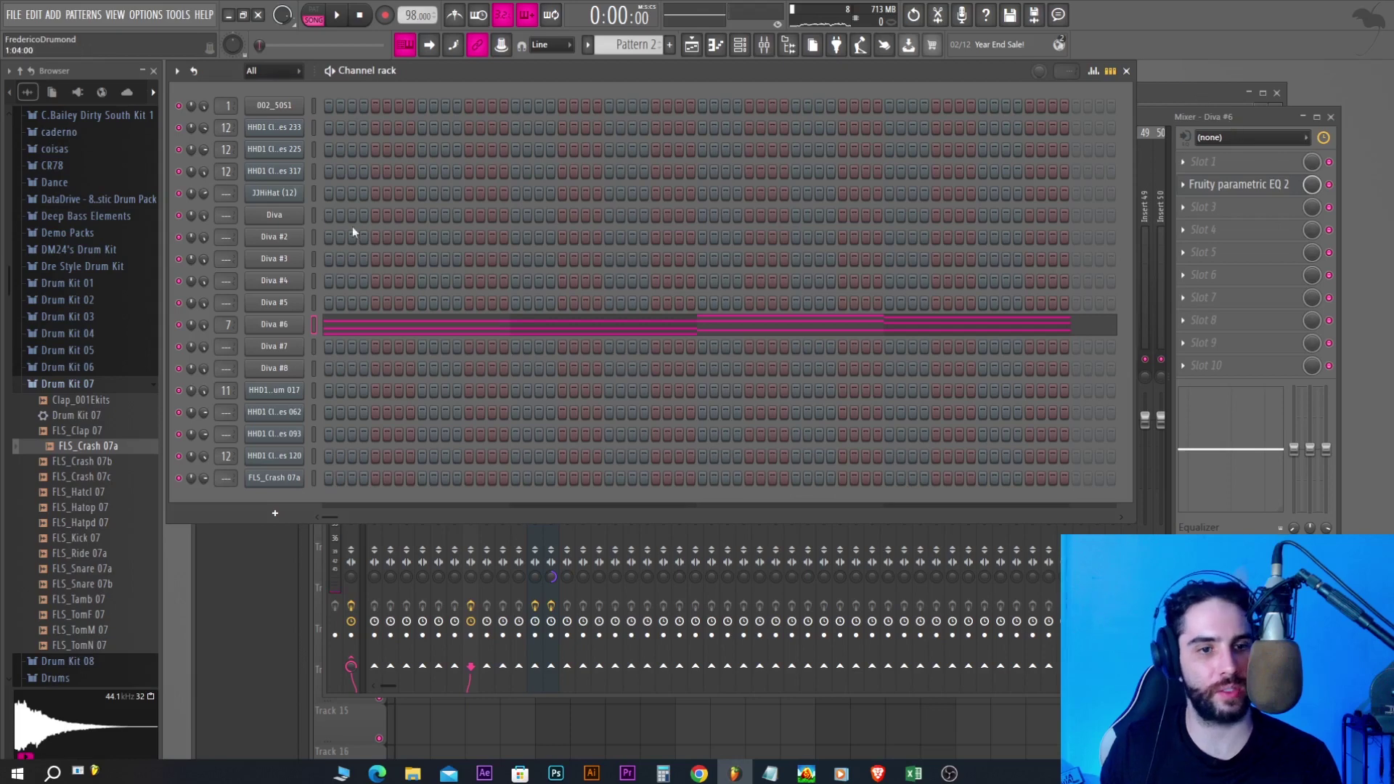
click(313, 215)
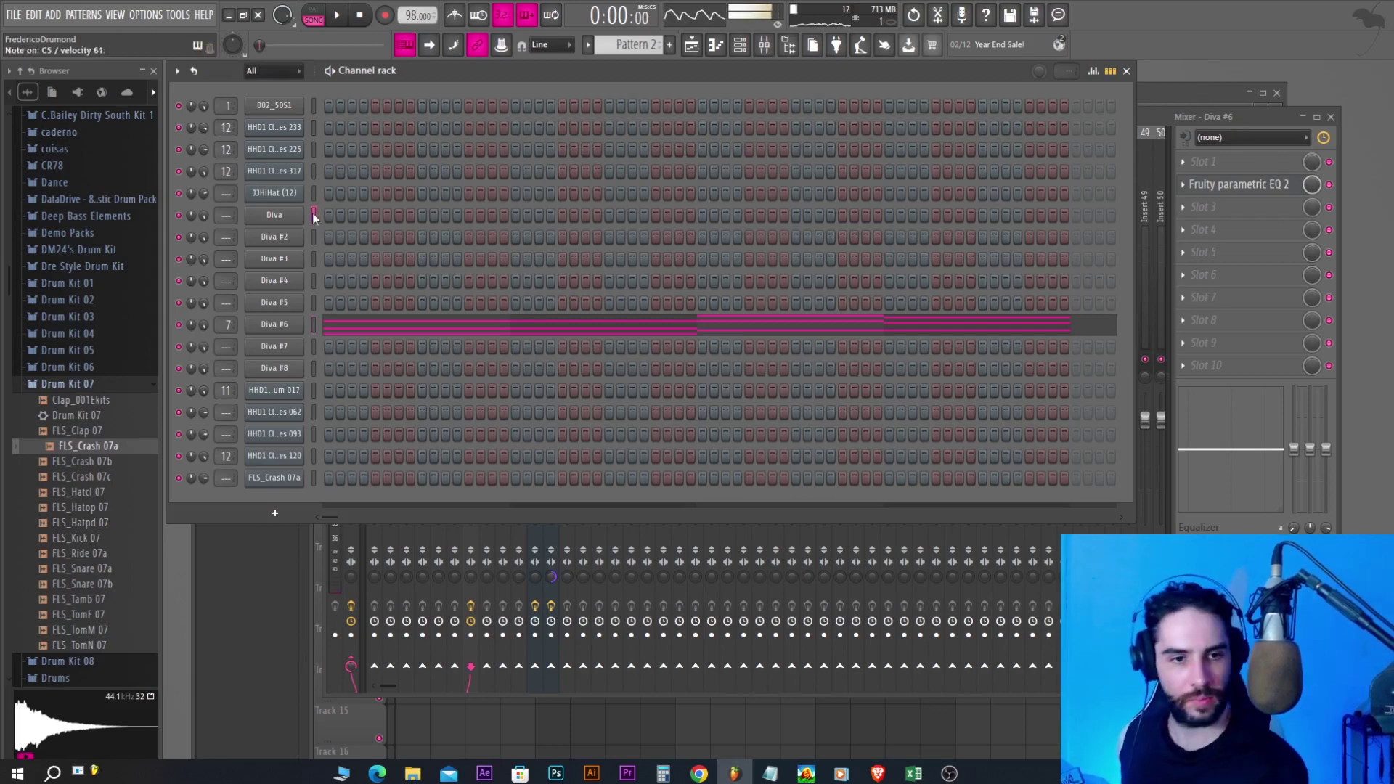
click(312, 239)
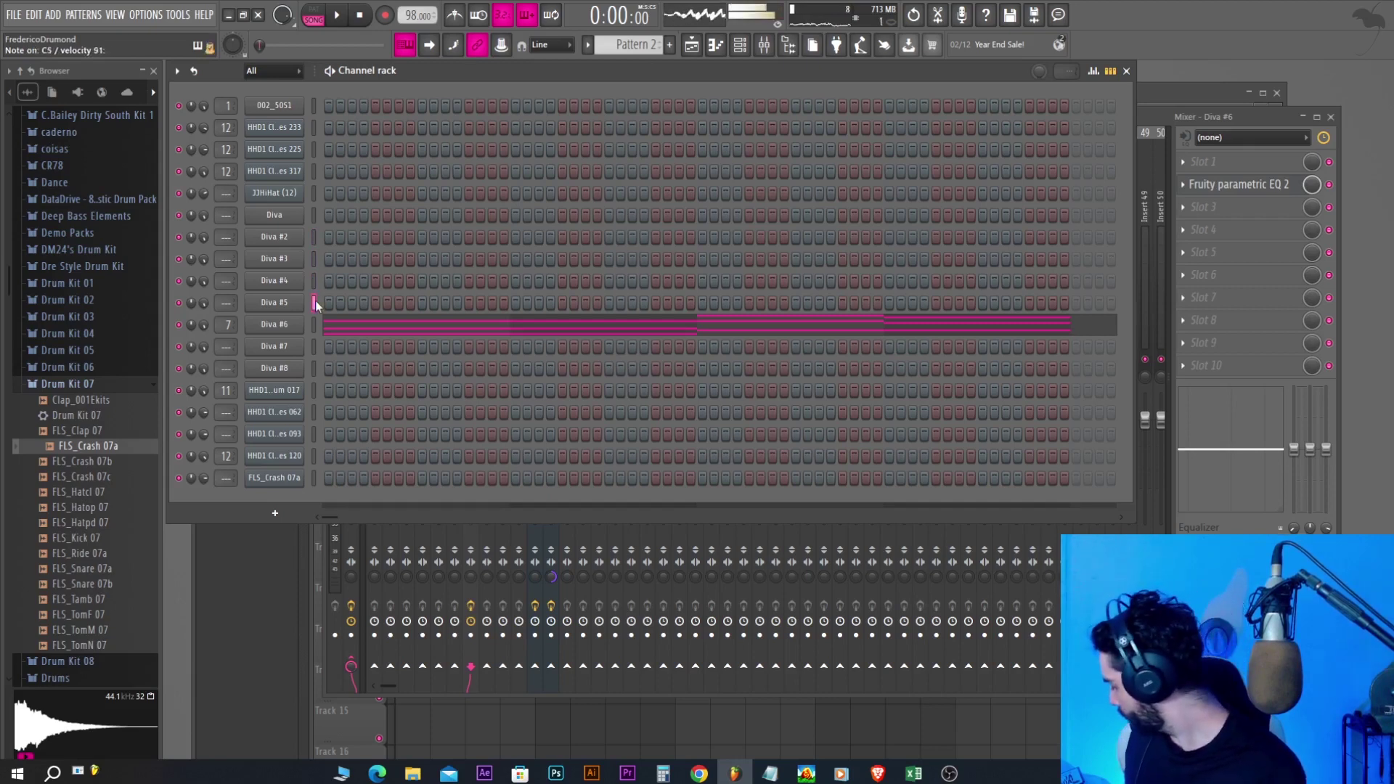
click(314, 346)
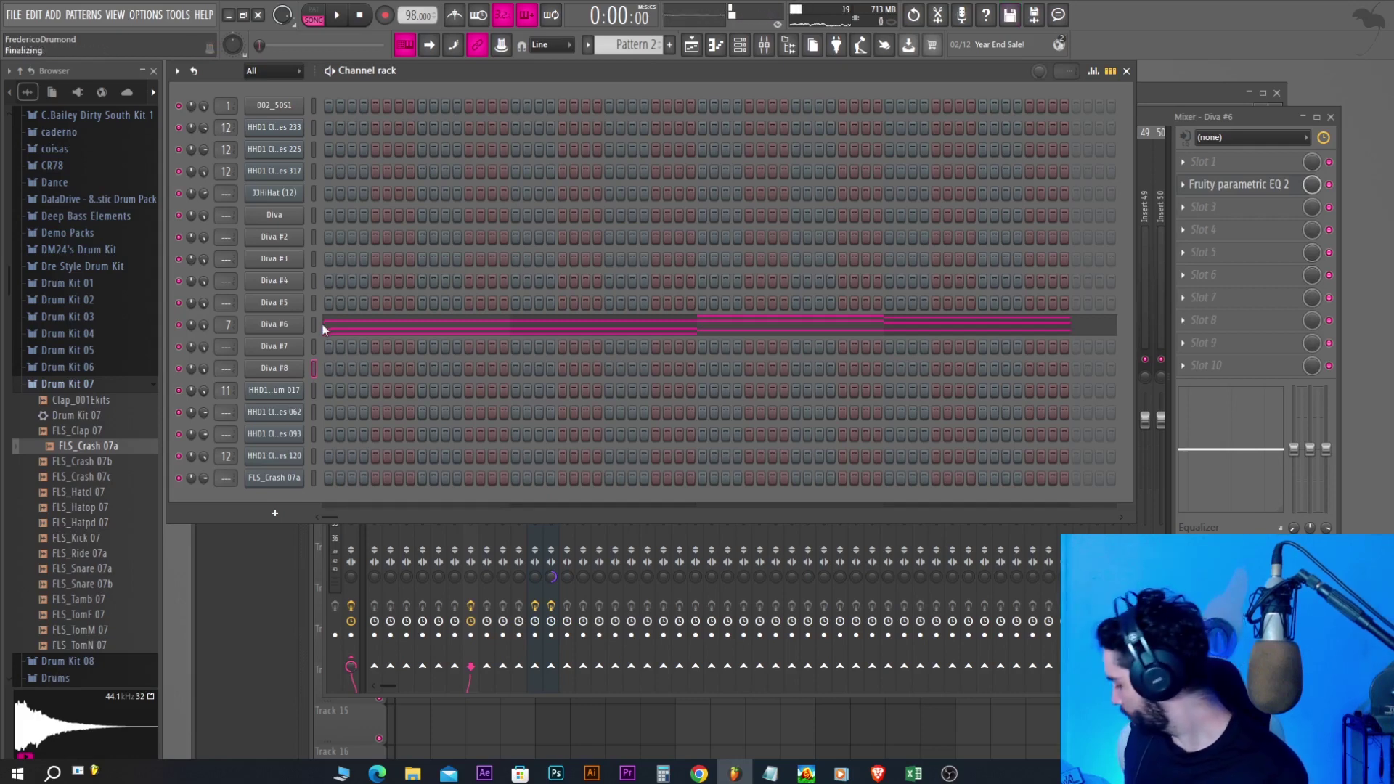
click(314, 217)
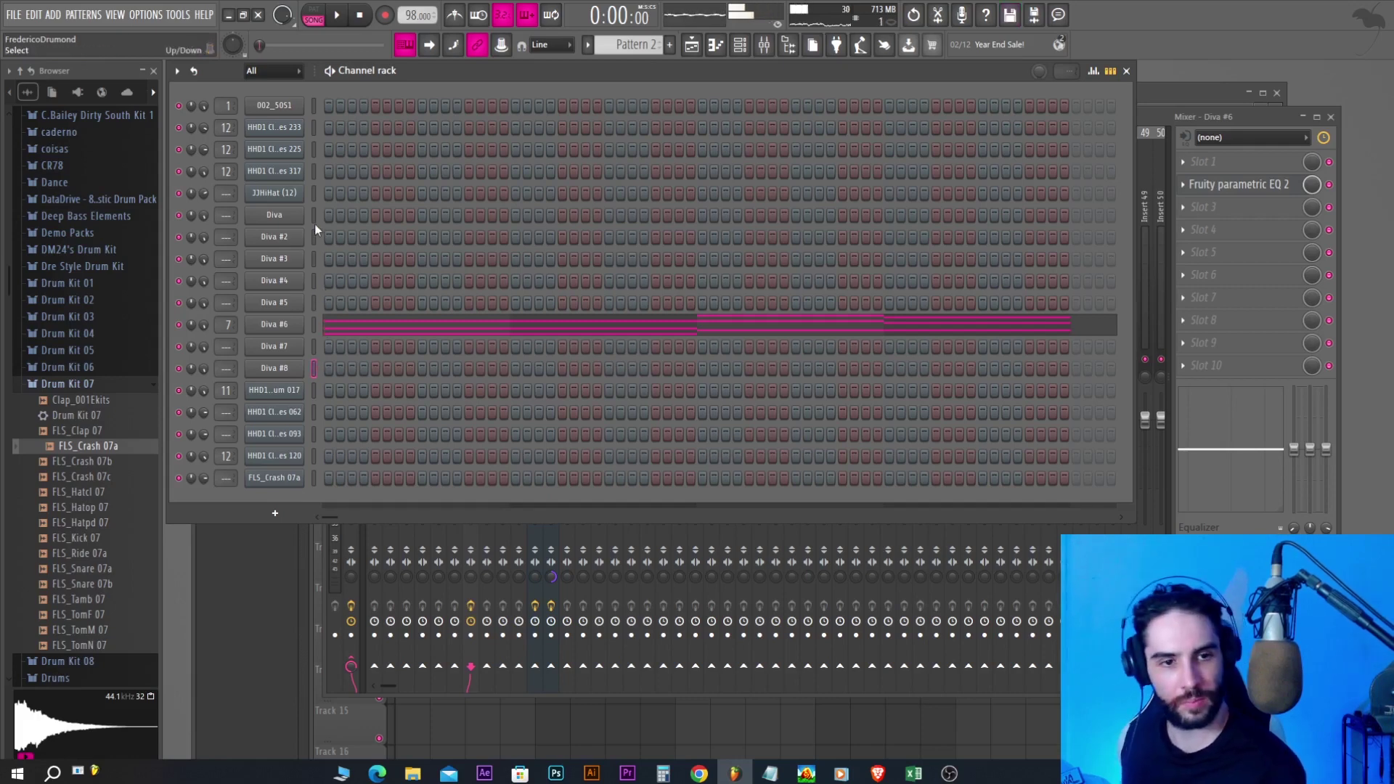
click(315, 244)
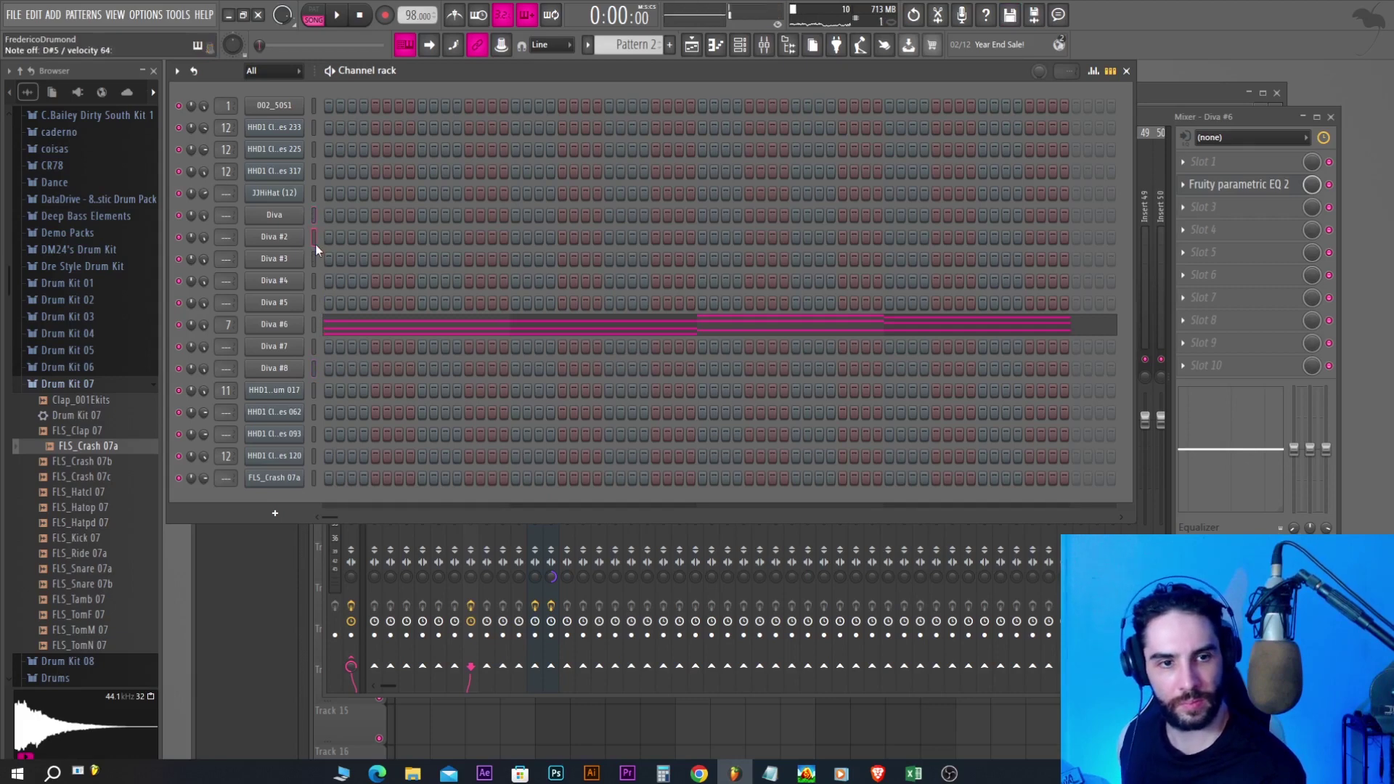
click(313, 261)
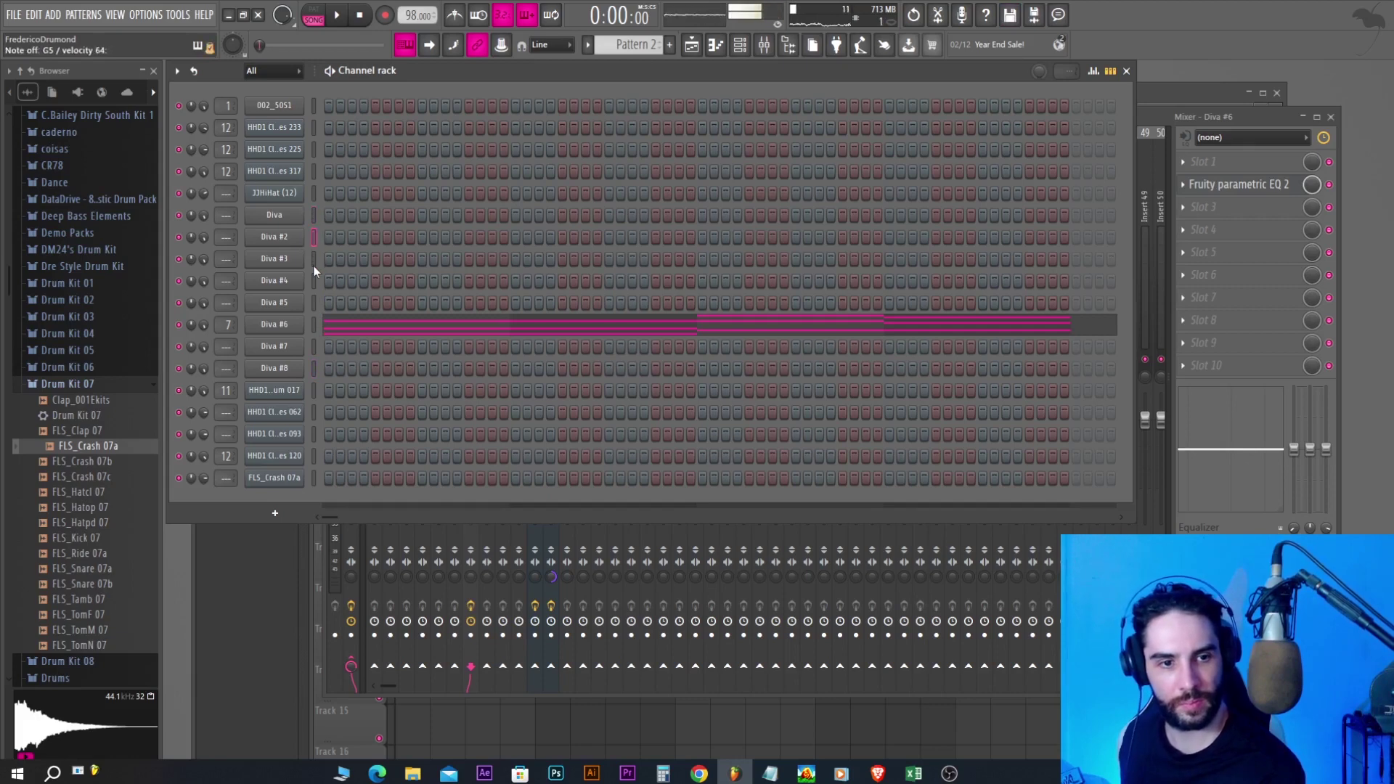
click(313, 193)
Play the song twice while trying out notes on the first Diva channel over the chords
click(336, 15)
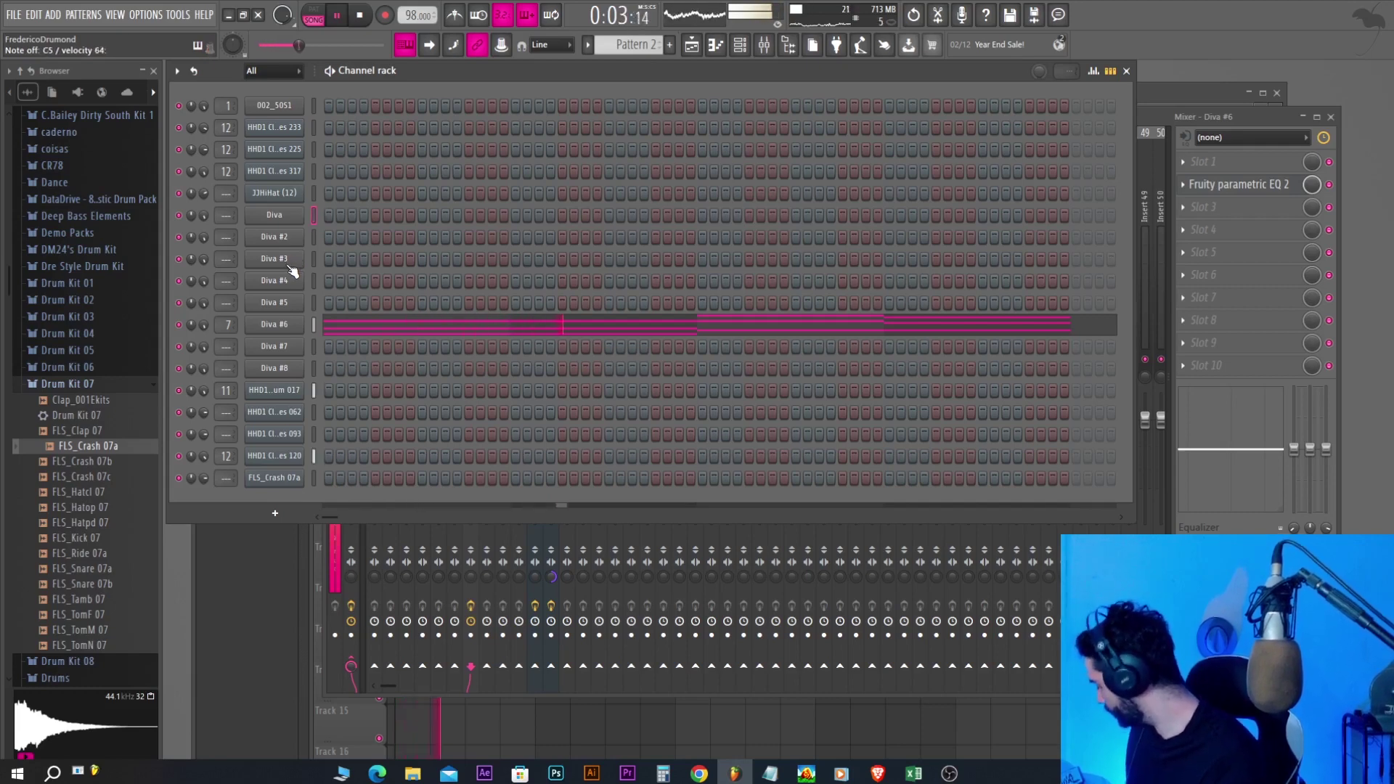
key(space)
click(339, 19)
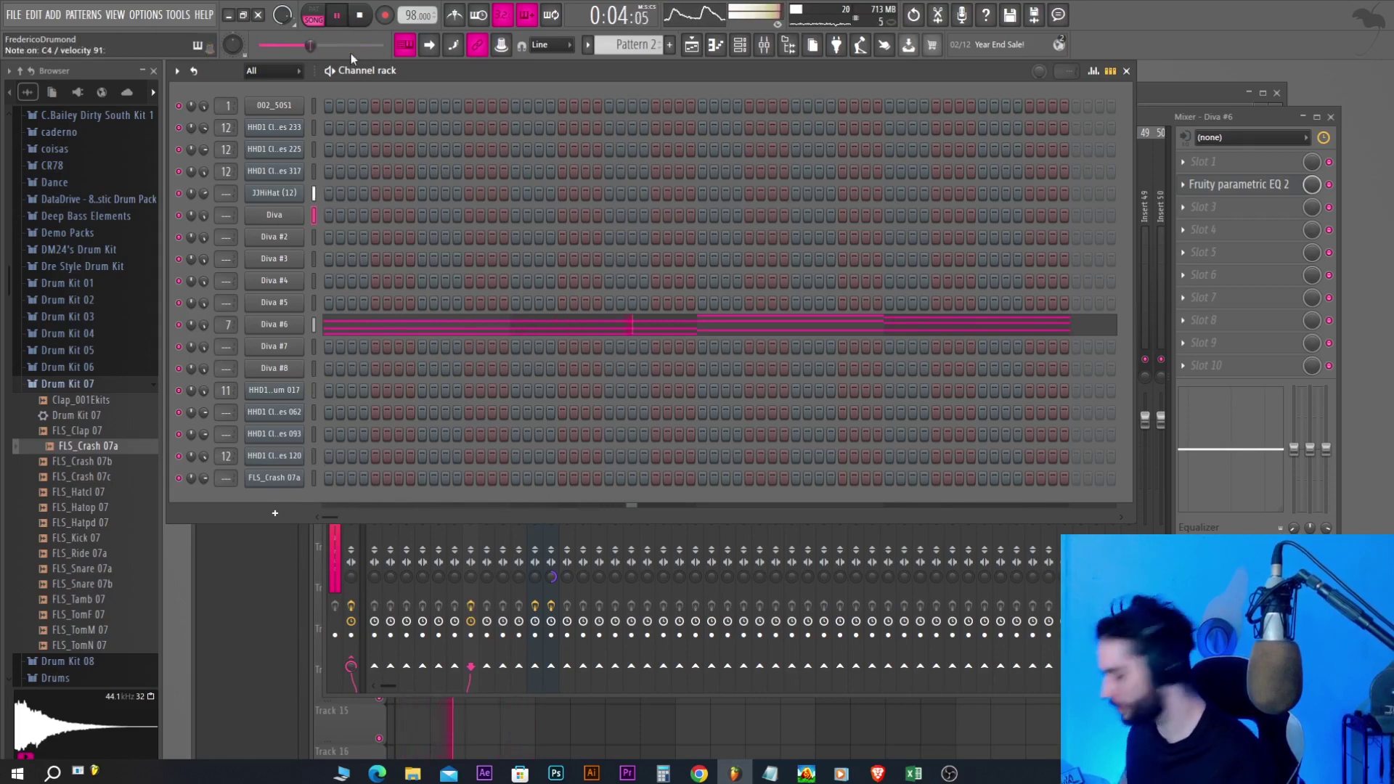
key(space)
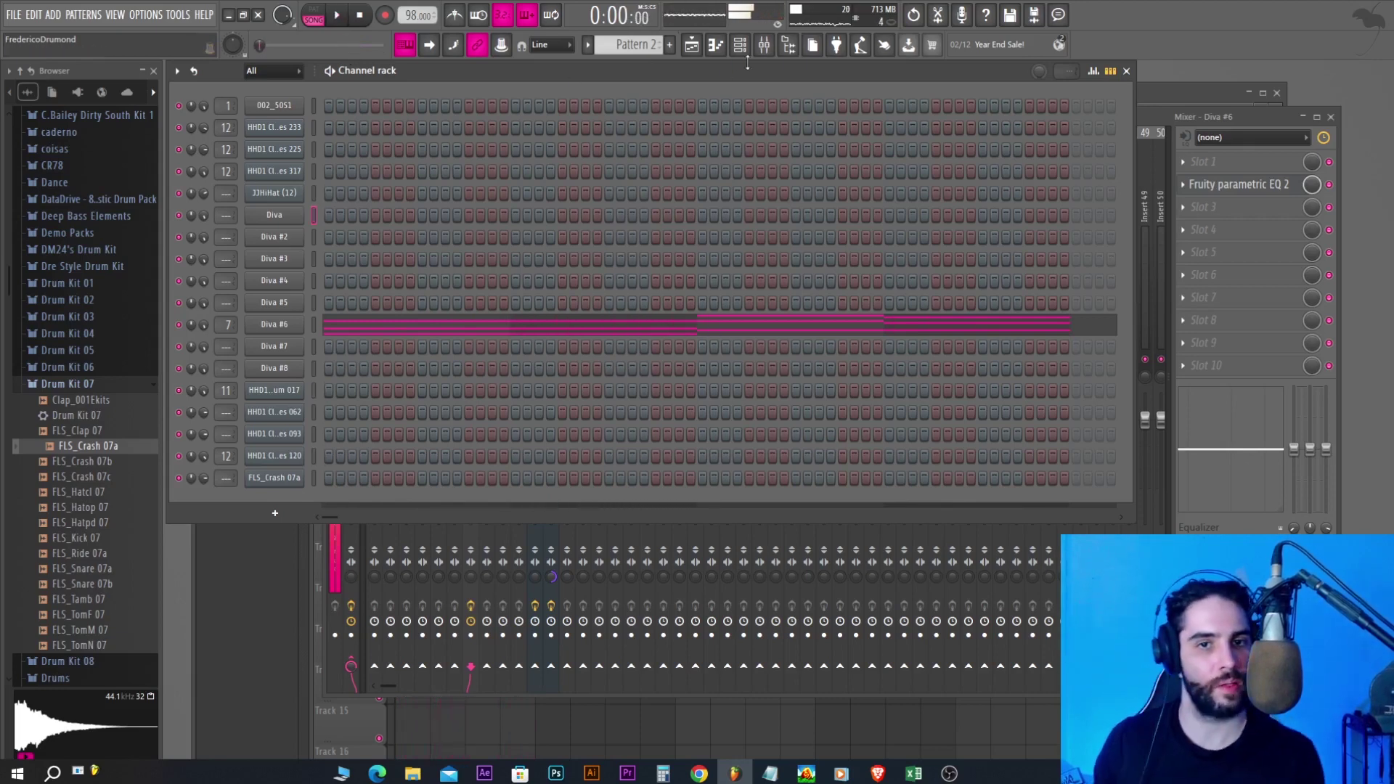
Create Pattern 3, place it at the start of playlist Track 3 and record a four-bar line of C, G and D notes
click(669, 45)
click(691, 45)
drag(435, 232, 400, 244)
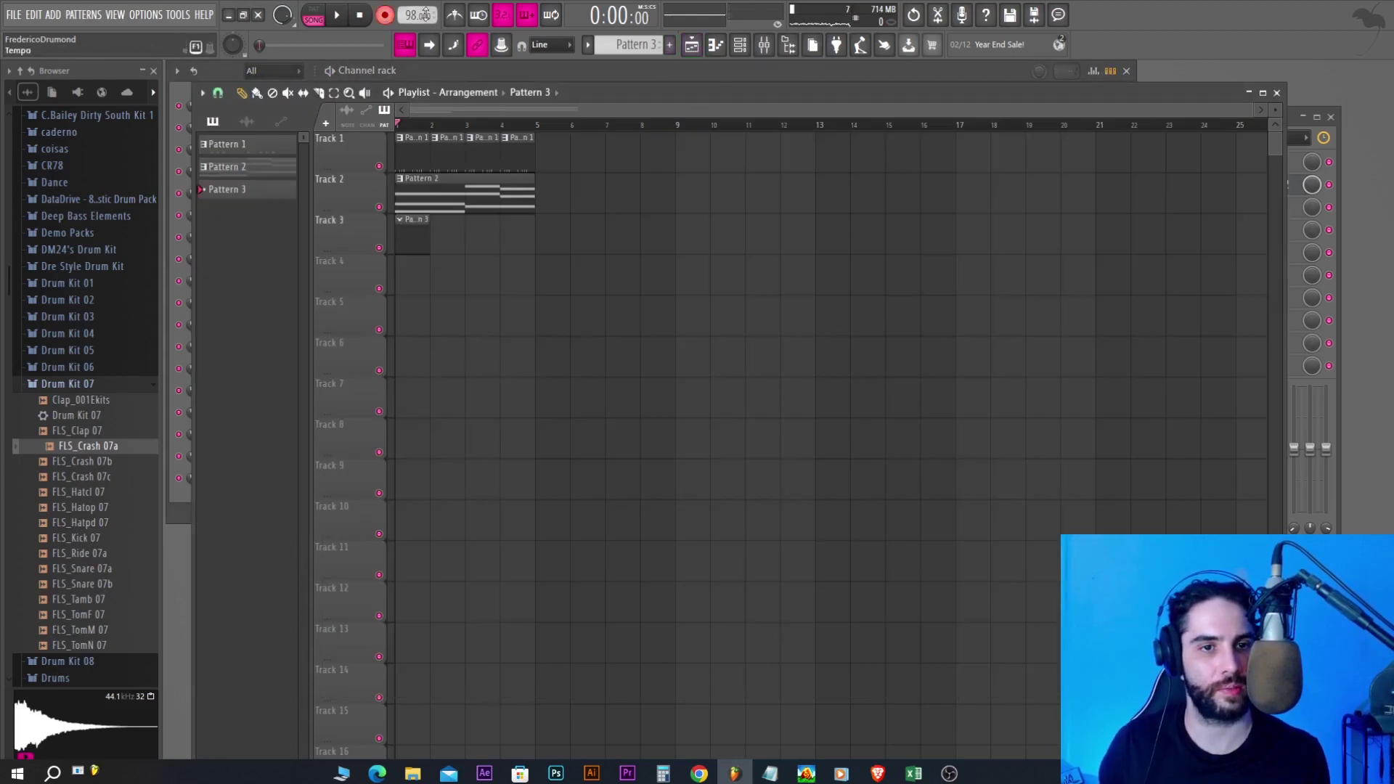
click(349, 19)
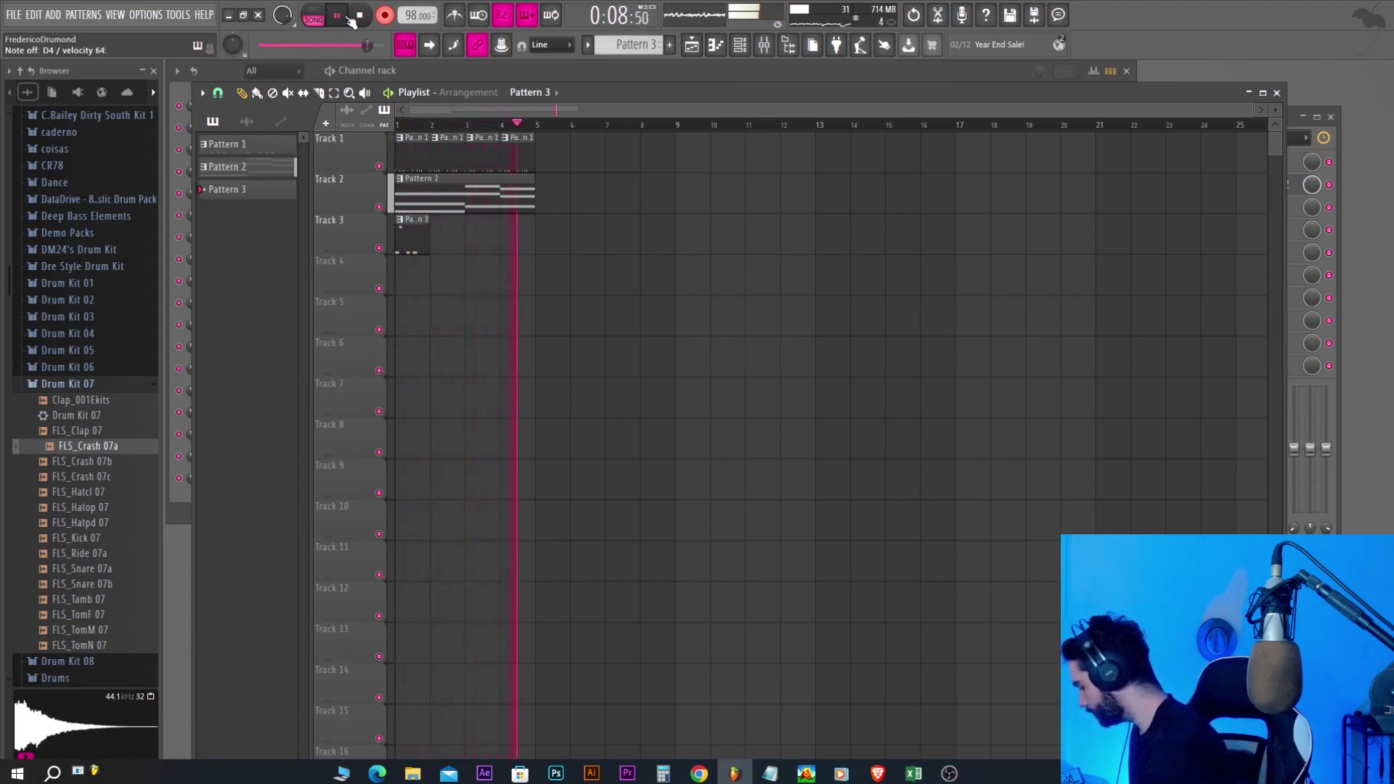
click(358, 16)
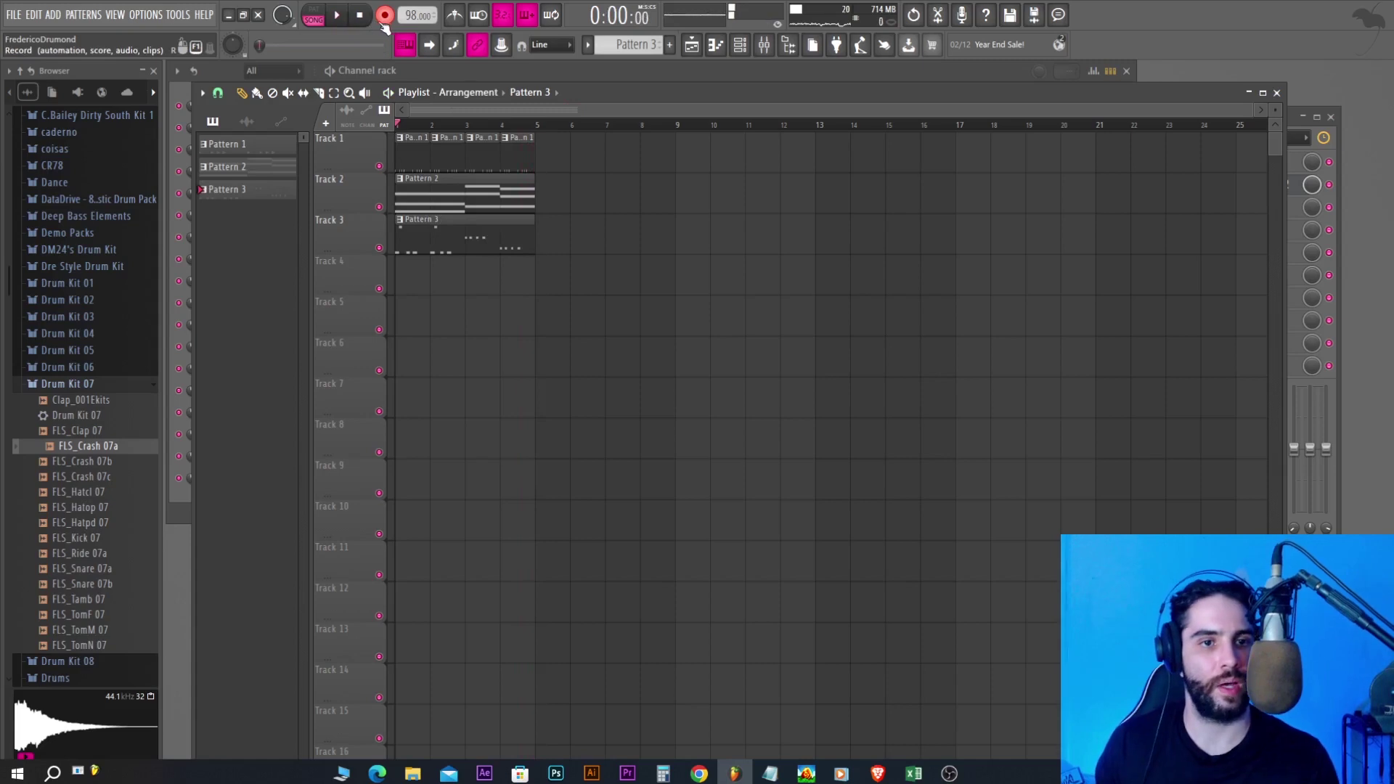
Transfer the recorded Pattern 3 notes from the 002_5051 channel to the Diva channel and play the pattern on its own
key(F6)
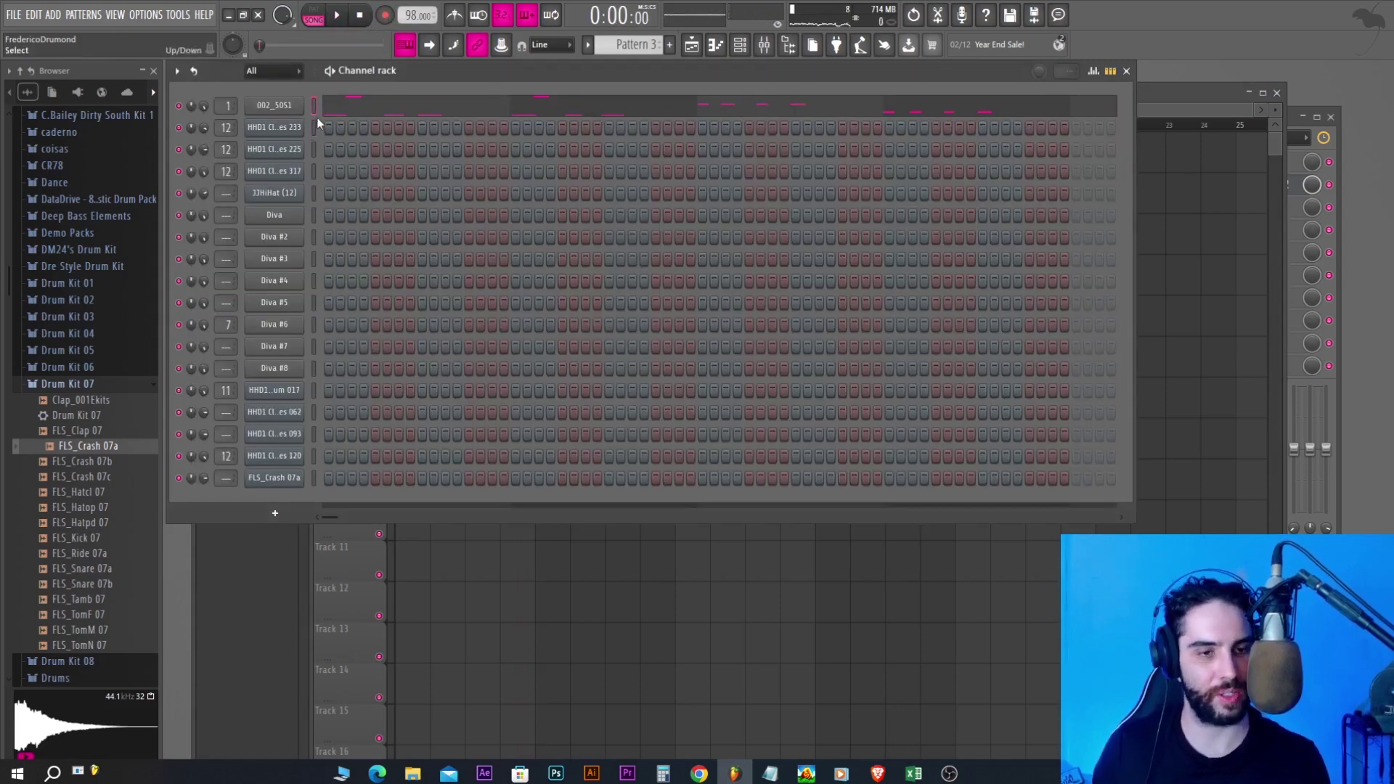
click(313, 215)
key(ctrl+v)
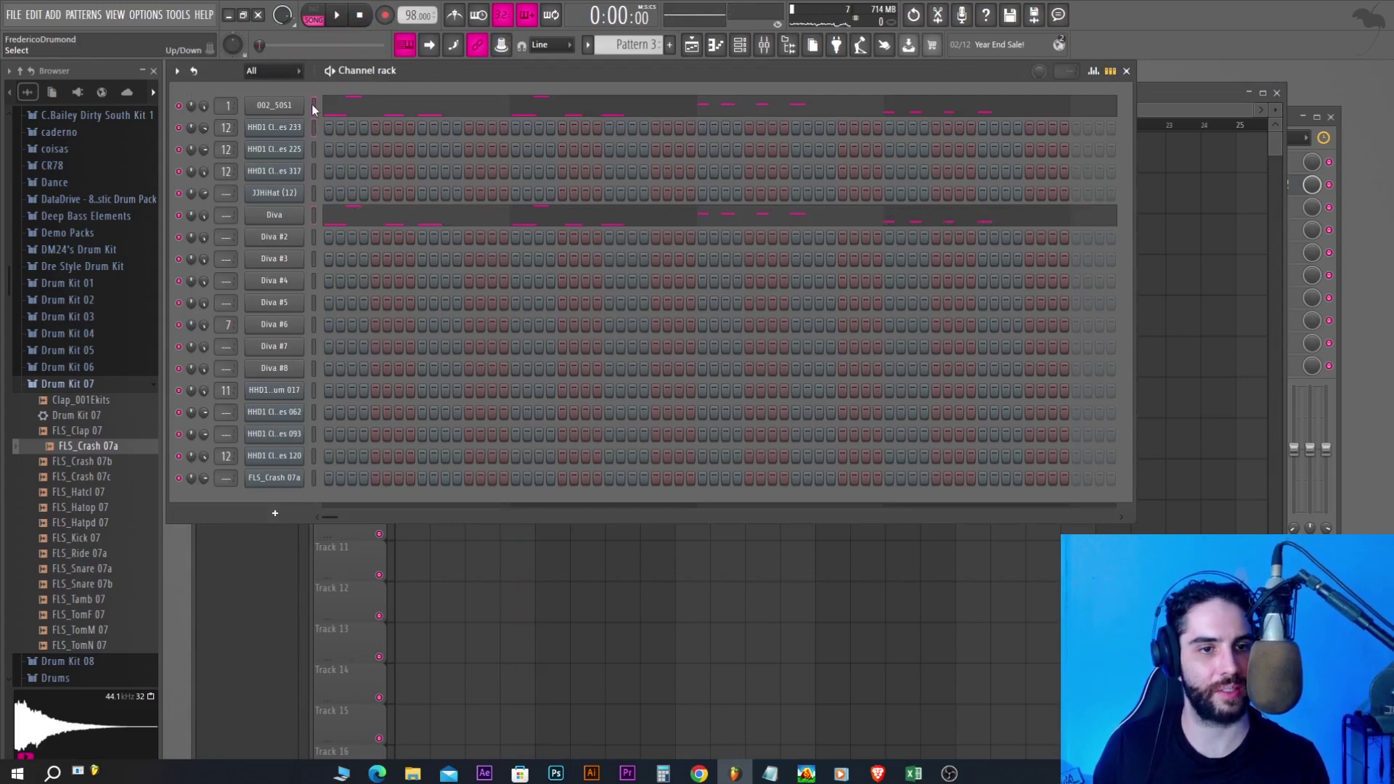
click(314, 106)
key(ctrl+x)
click(313, 19)
key(space)
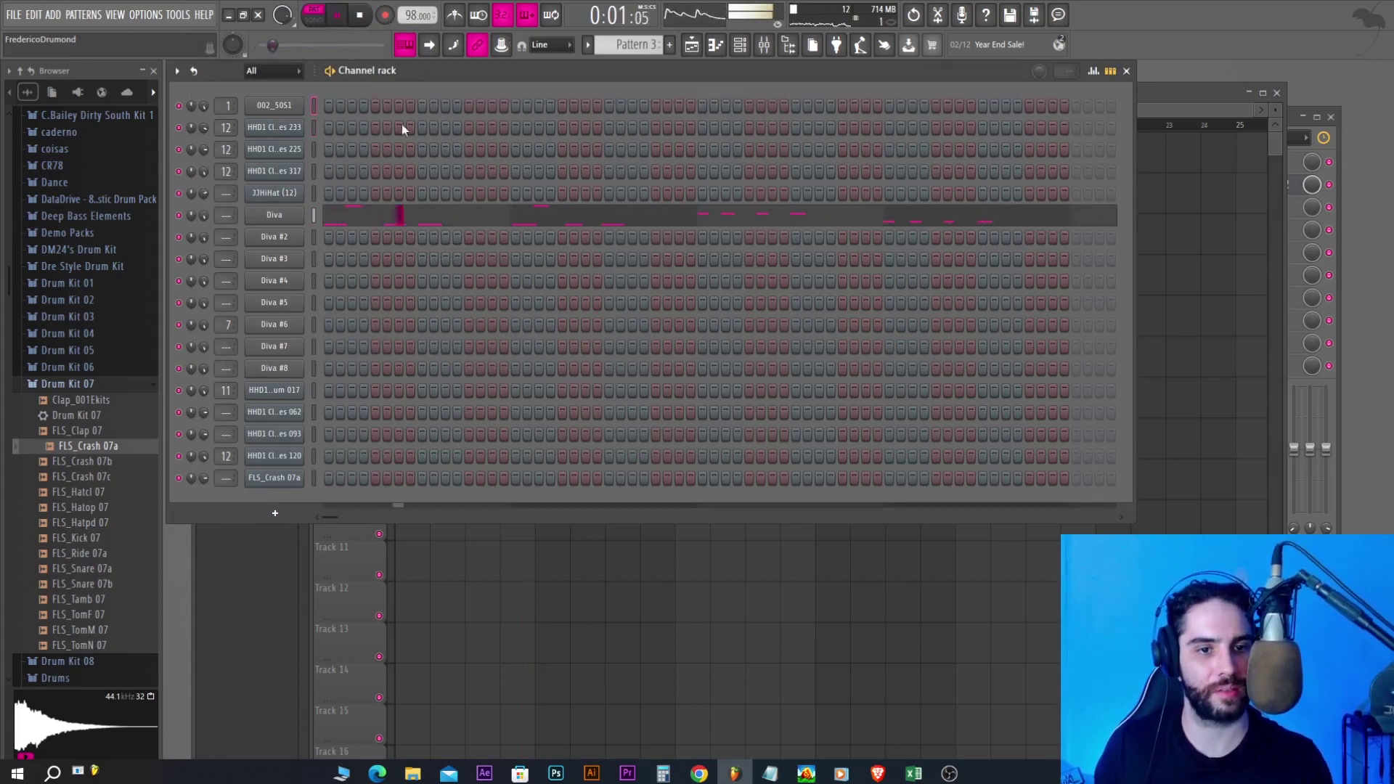
Quantize the Diva notes of Pattern 3 in the piano roll and play the pattern again
click(389, 221)
scroll(439, 320, down, 4)
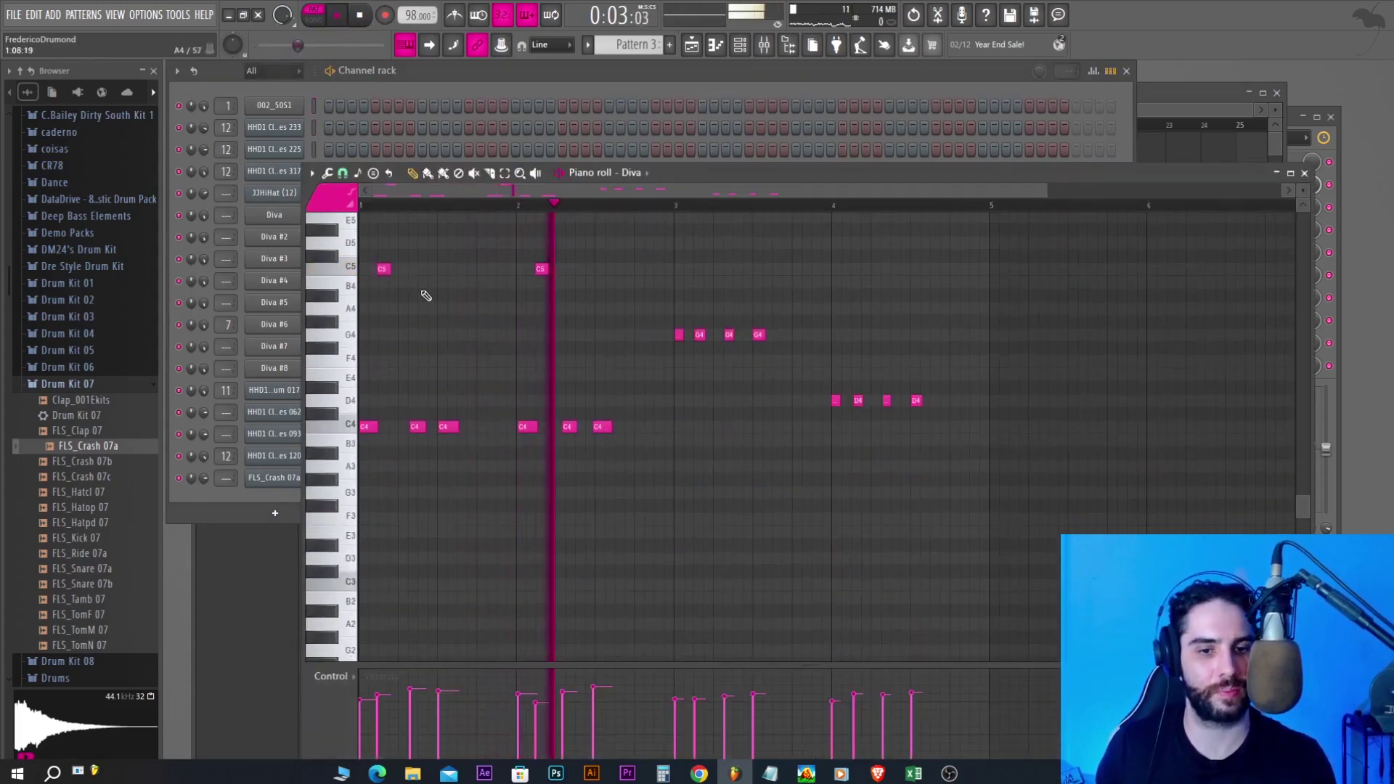
key(space)
click(326, 173)
click(360, 280)
key(Return)
key(space)
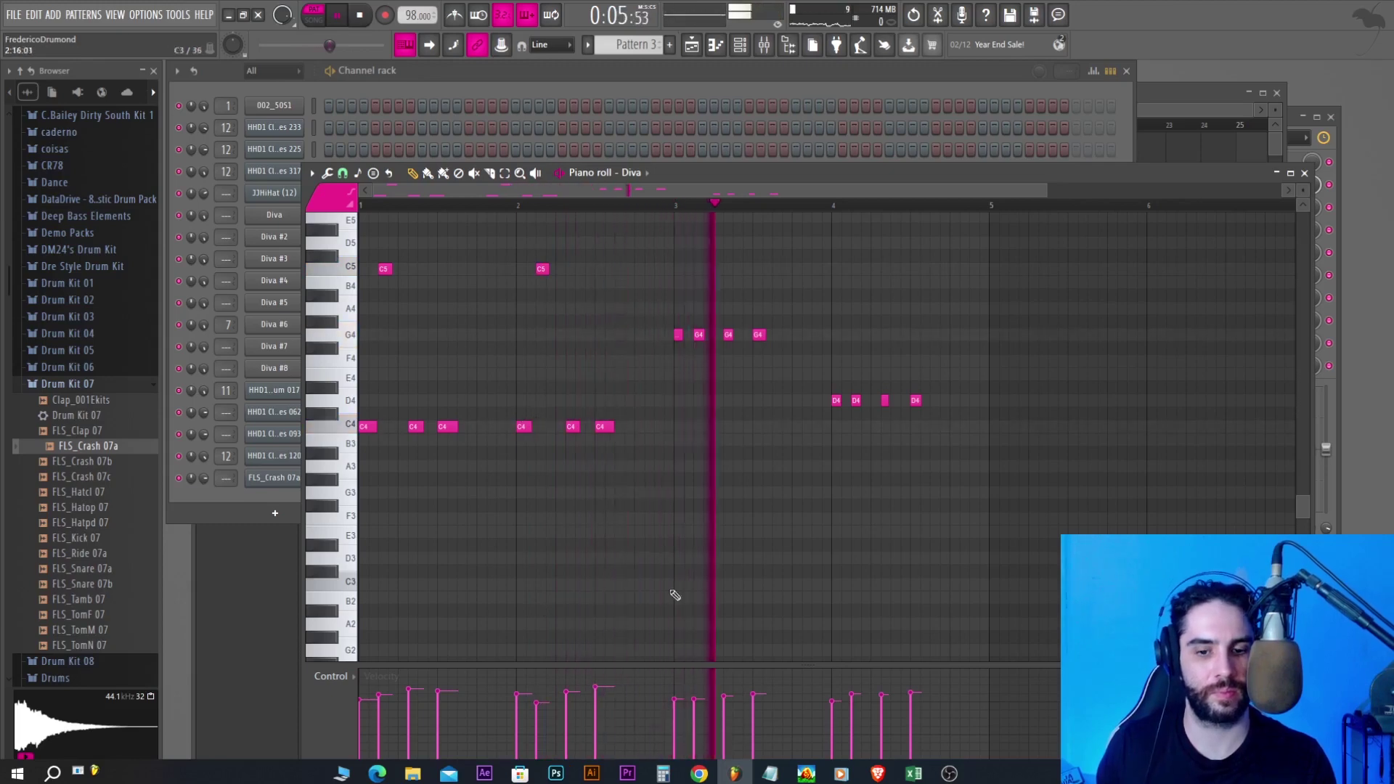
Level the velocities of the Diva notes to one nearly uniform height and play them within the full song
drag(929, 684, 423, 685)
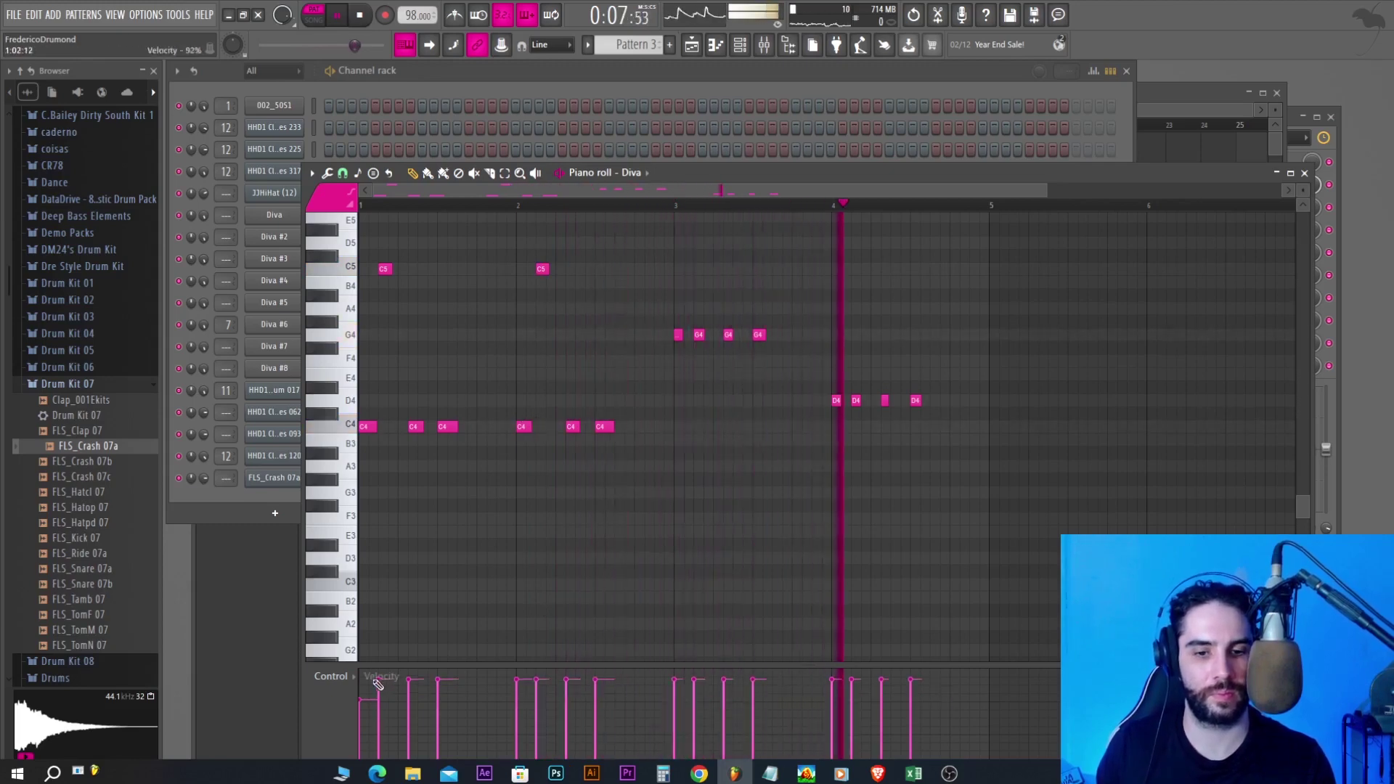
key(space)
key(F5)
key(l)
key(space)
key(F6)
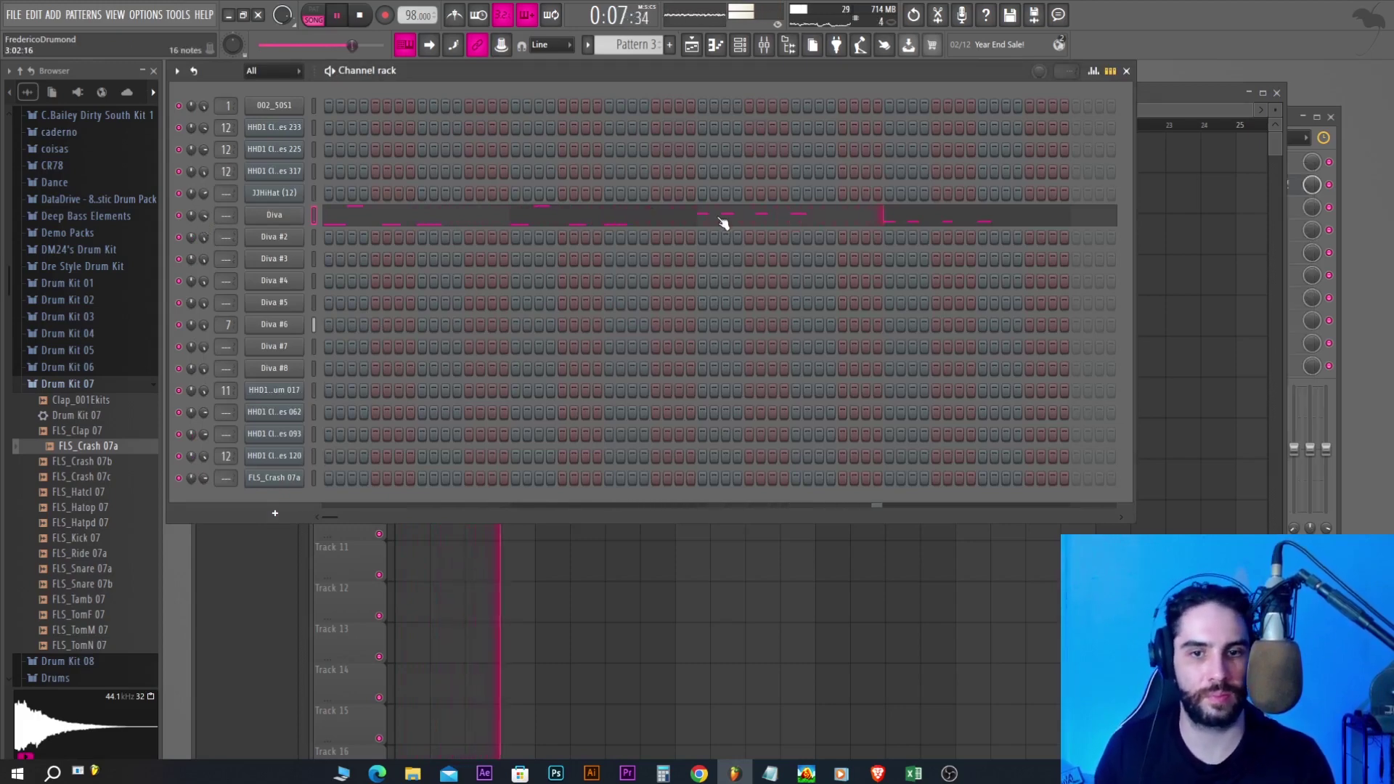
Lengthen the short G4 and D4 notes of the Diva line and lower the second G4 note to G3
click(721, 222)
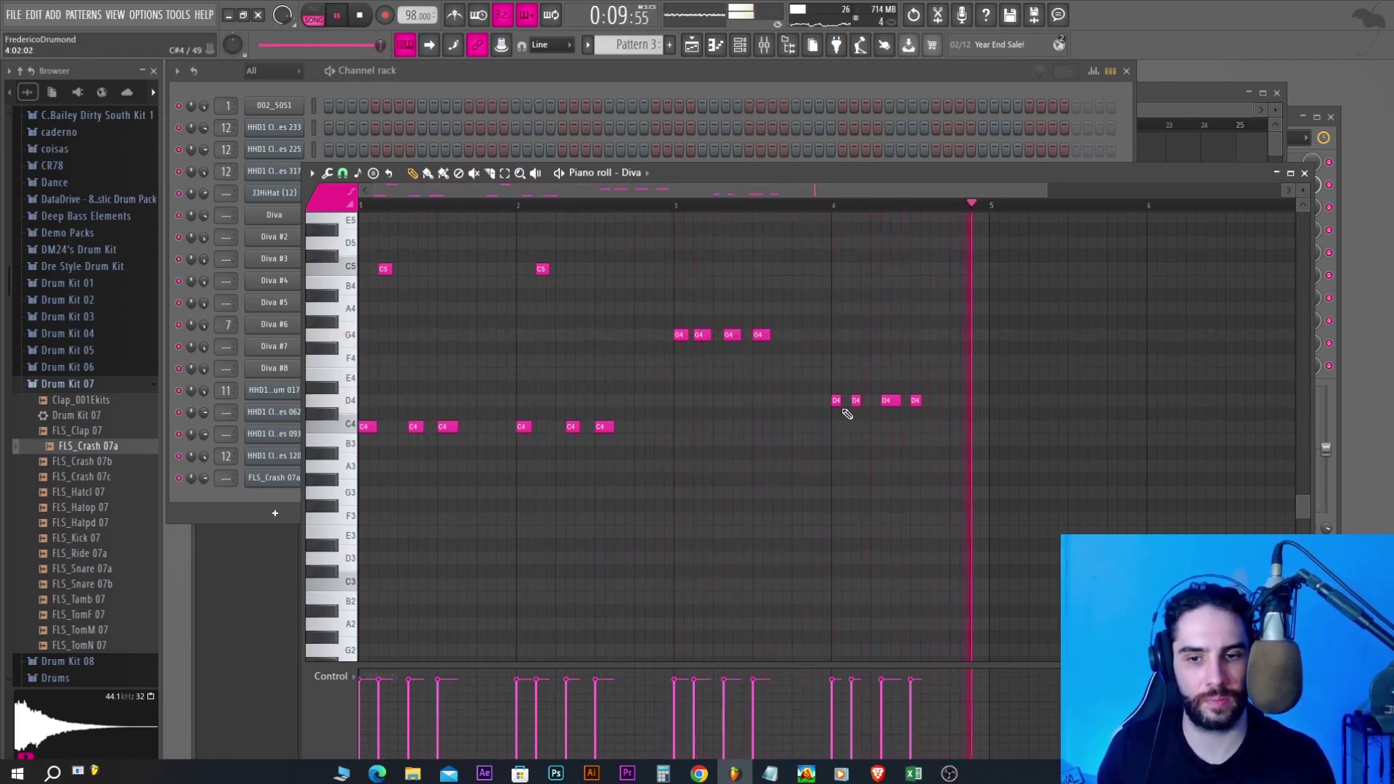
drag(921, 402, 930, 401)
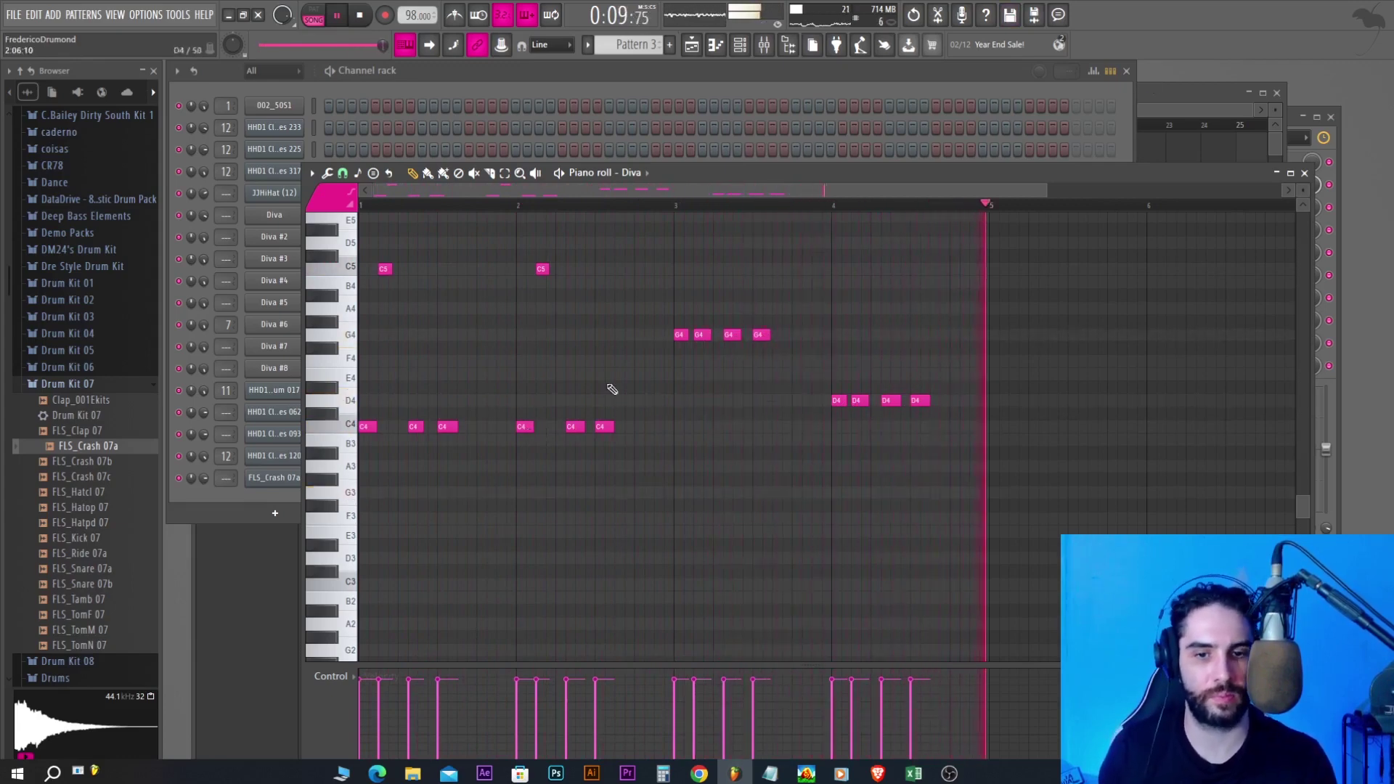
drag(701, 336, 701, 494)
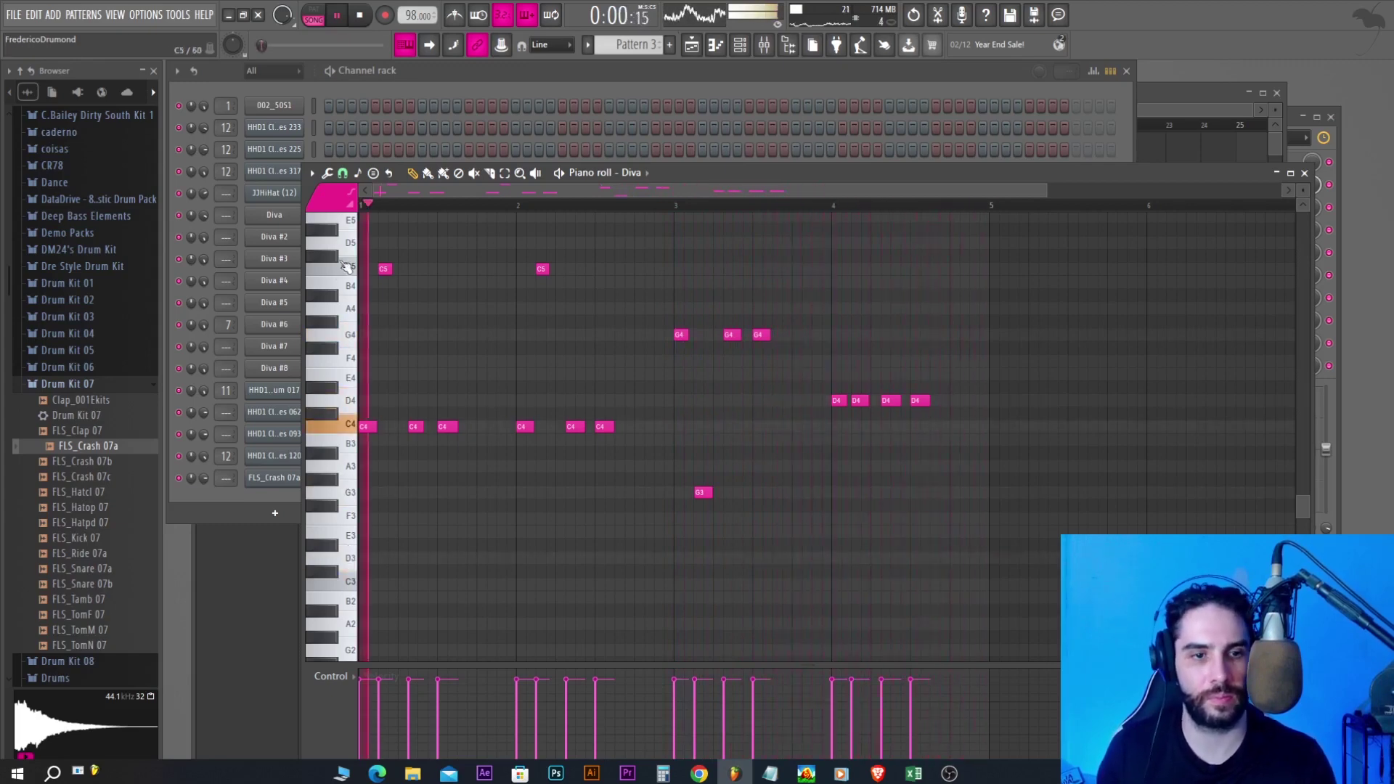
Quantize the Diva line with the Default template and Leave duration, close the piano roll and stop playback
click(327, 173)
click(363, 279)
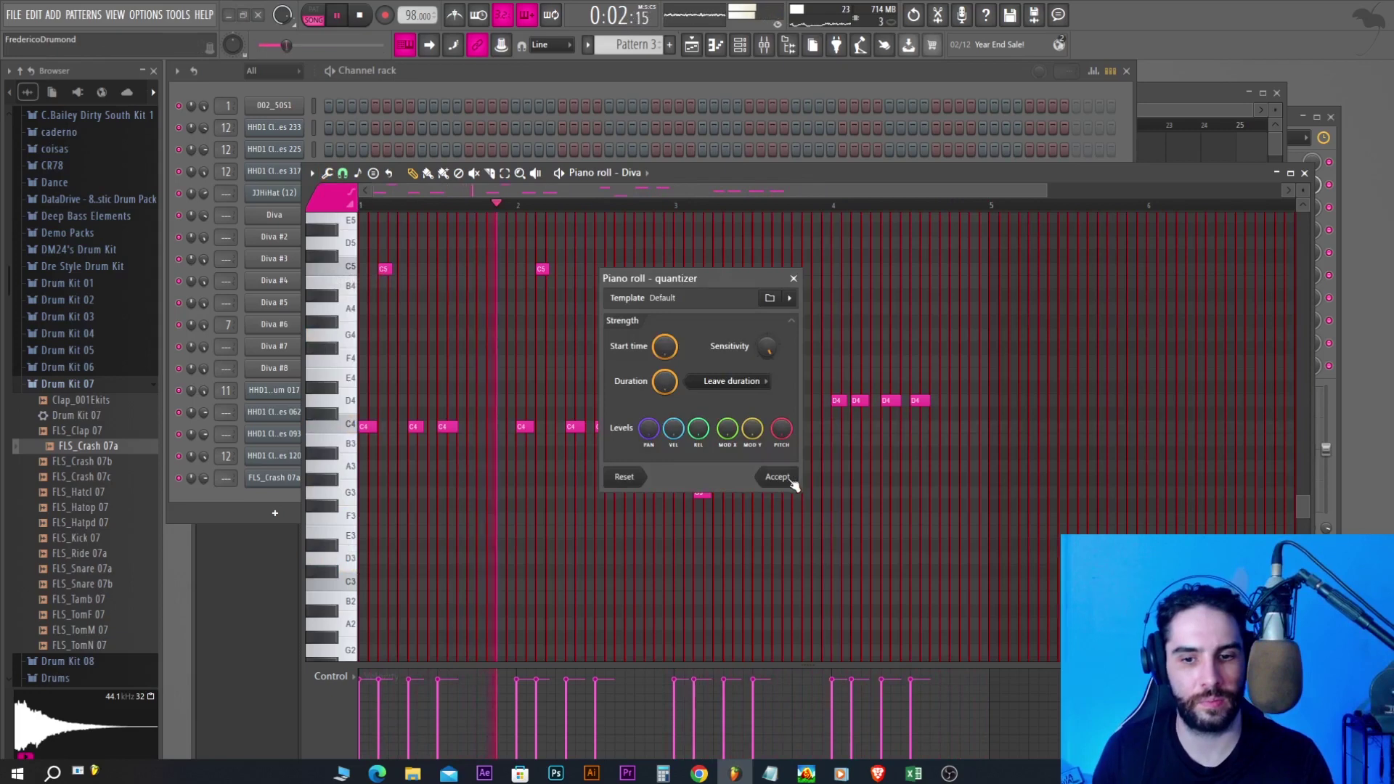
click(788, 476)
click(1304, 173)
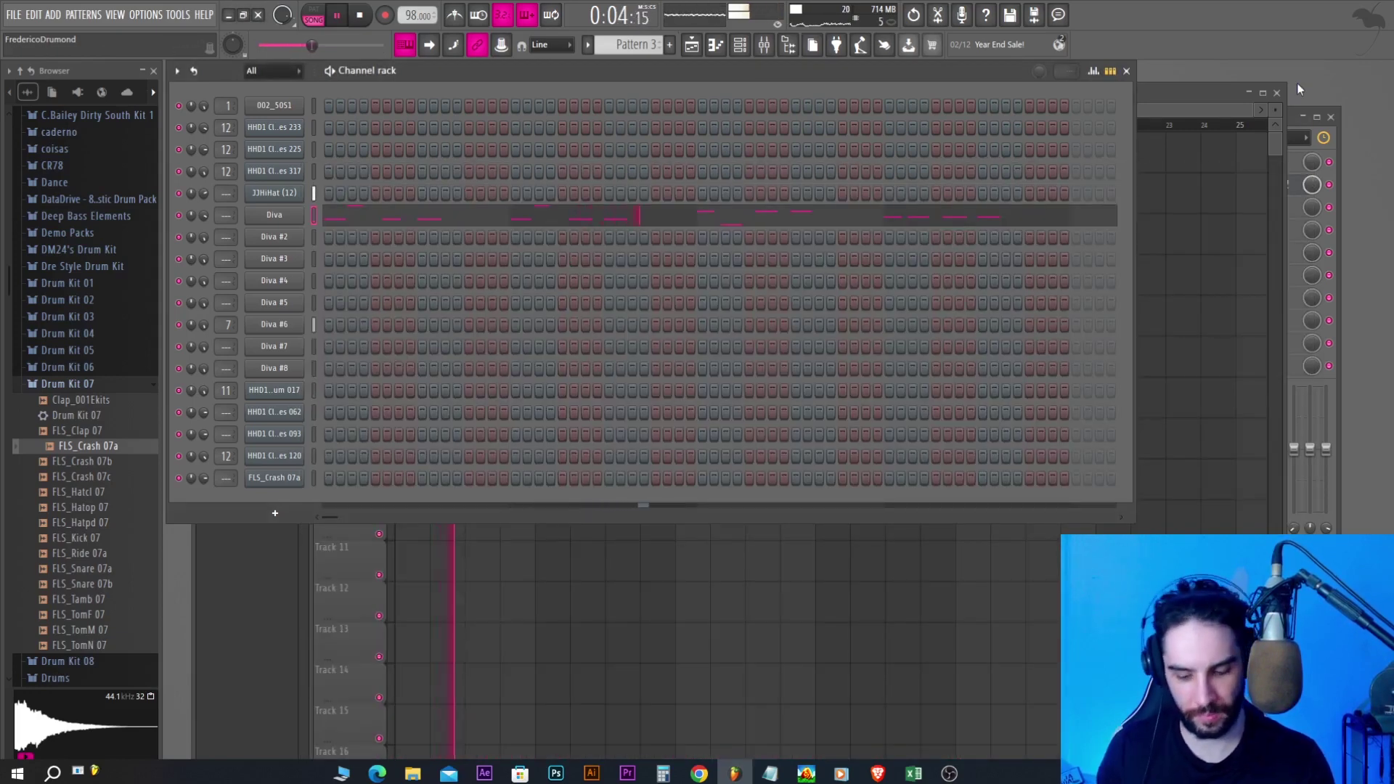
key(space)
Duplicate all clips on playlist Tracks 1 to 4 twice, extending the arrangement to 12 bars, and play it
key(F5)
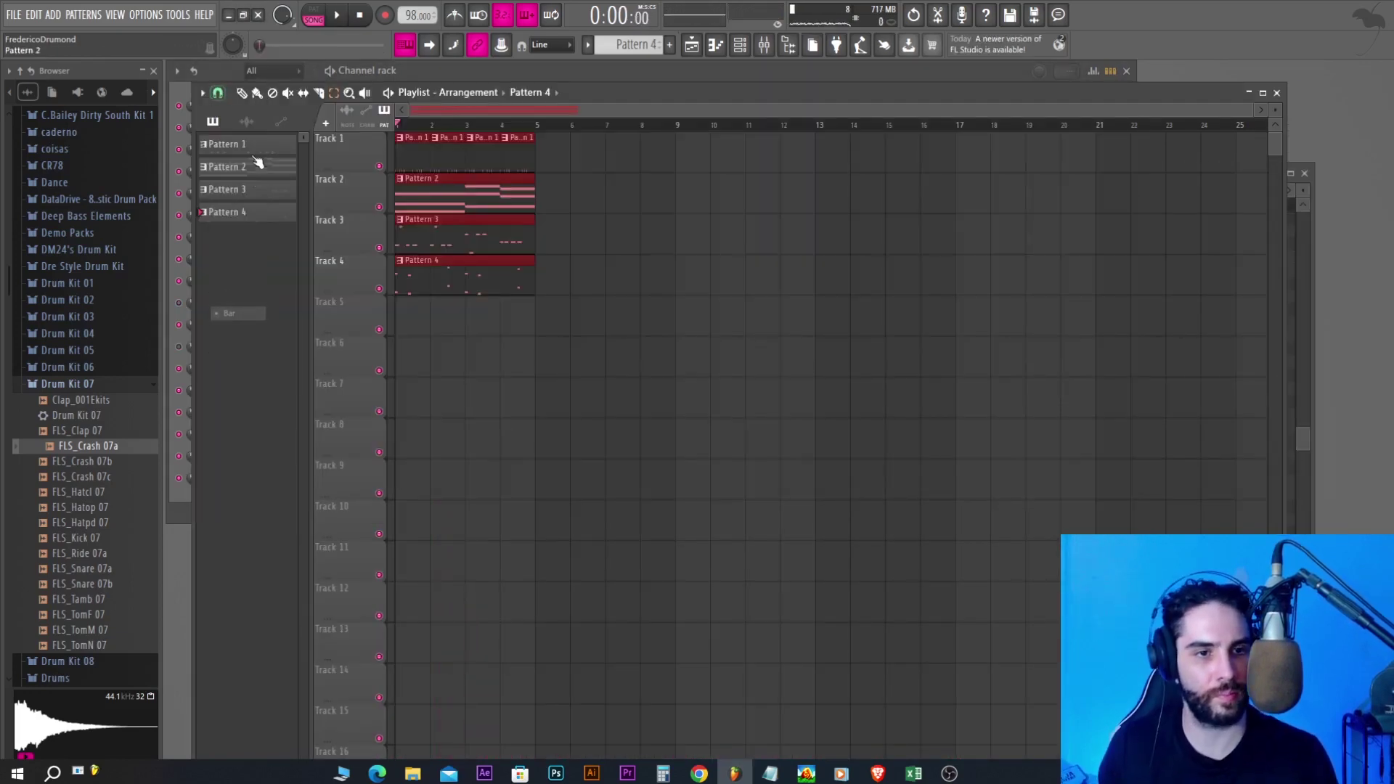
key(ctrl+b)
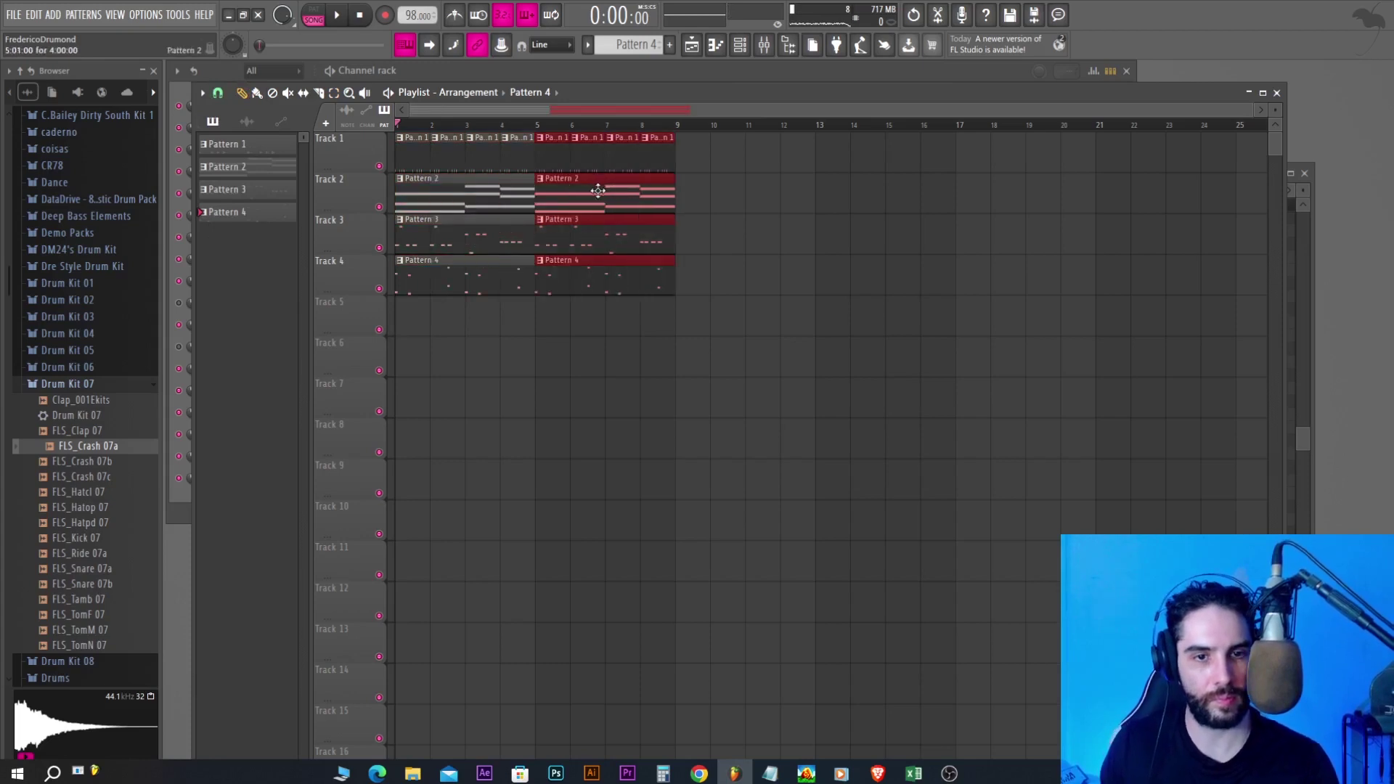
key(ctrl+b)
key(space)
click(873, 229)
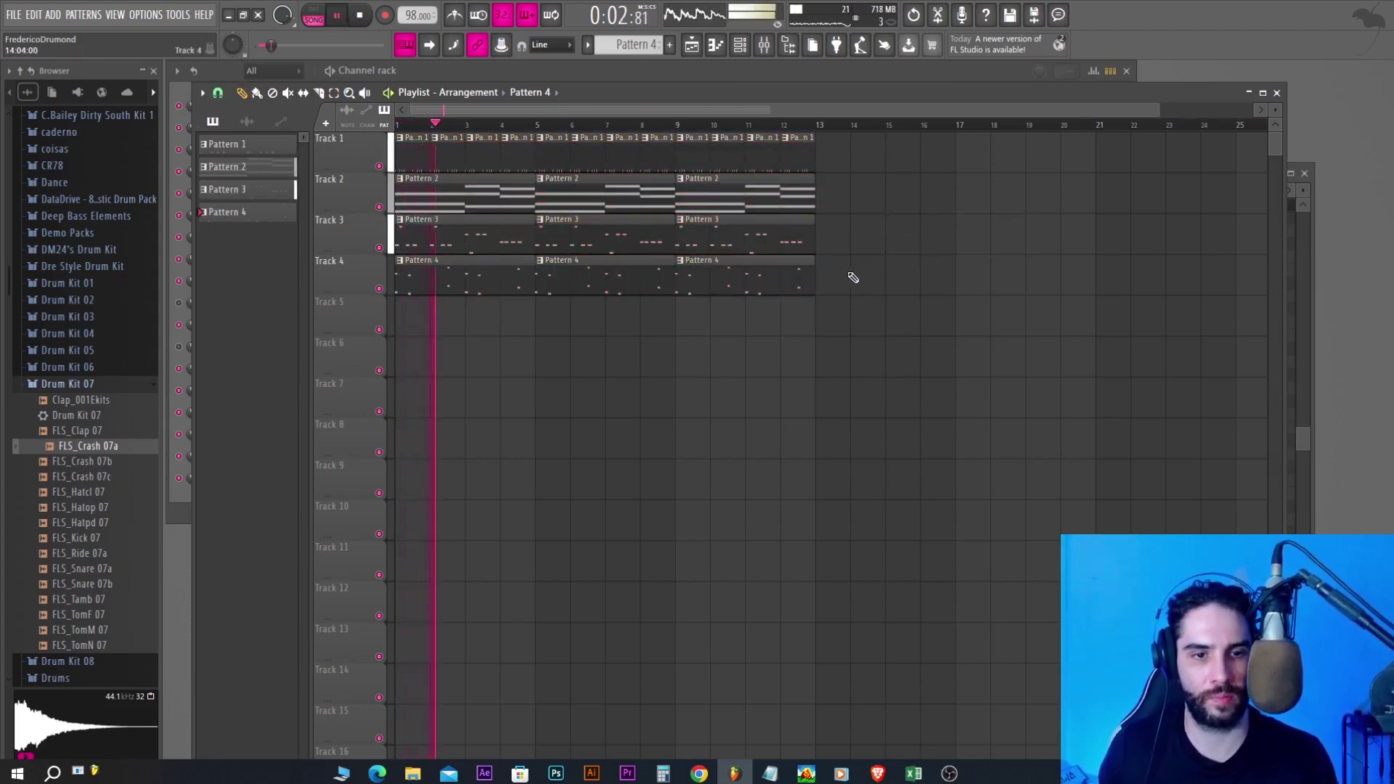
Add another Diva instrument channel to the channel rack and reposition its plugin window so it is fully visible
key(F6)
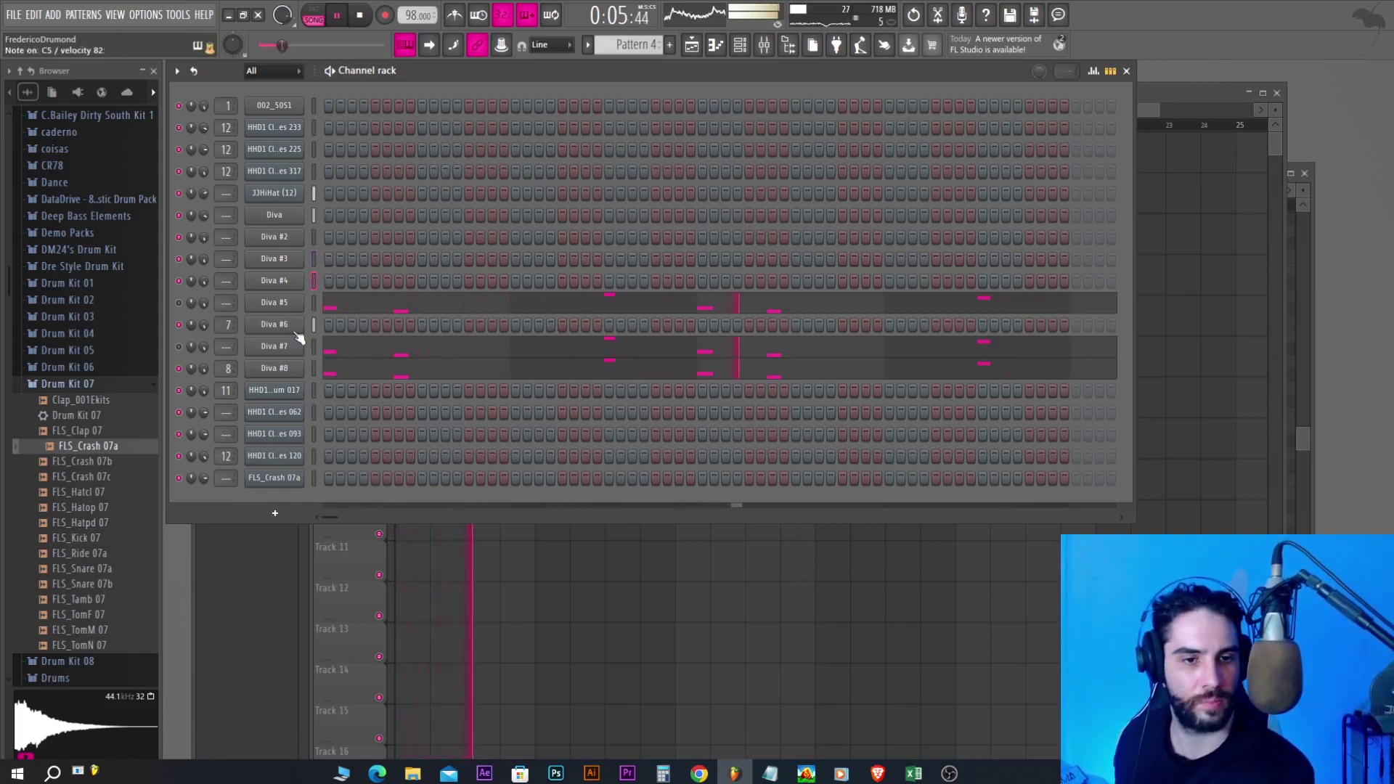
click(276, 515)
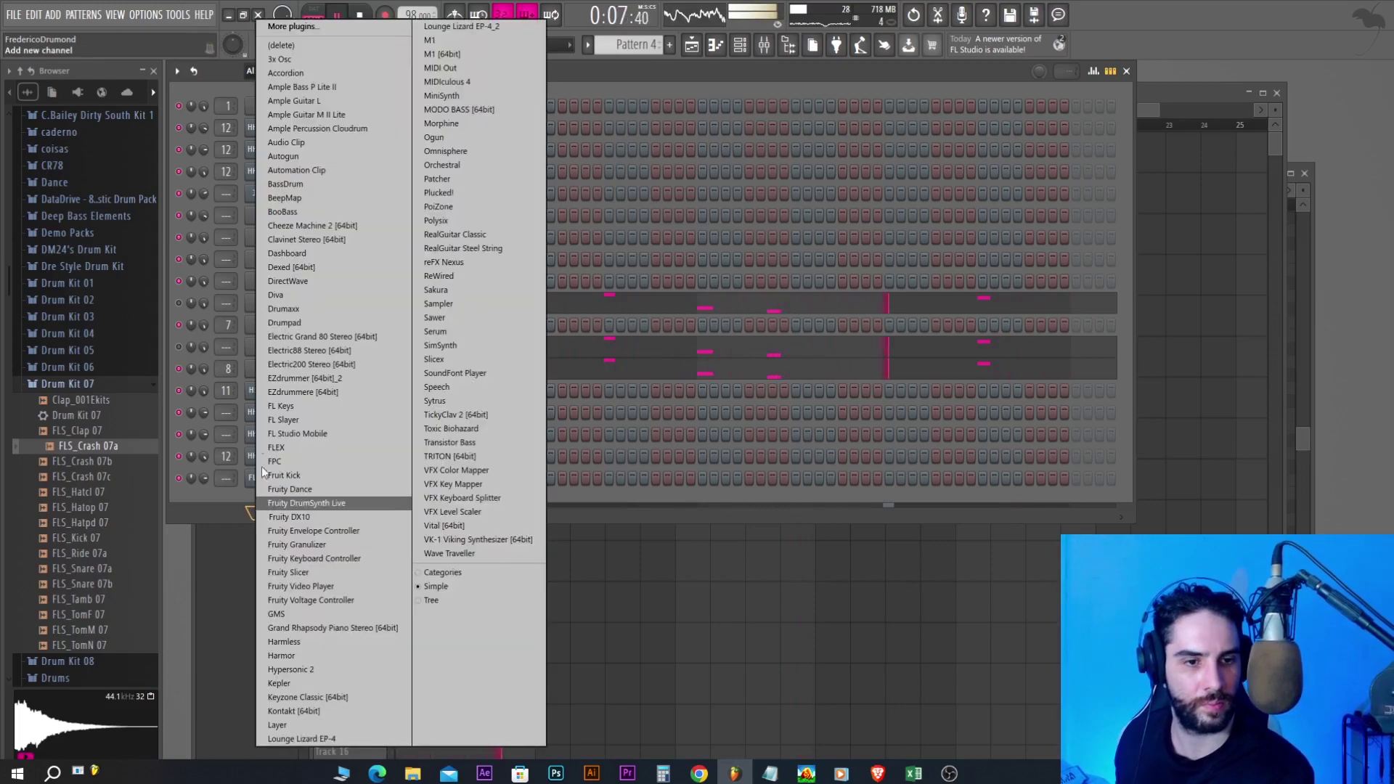
click(281, 292)
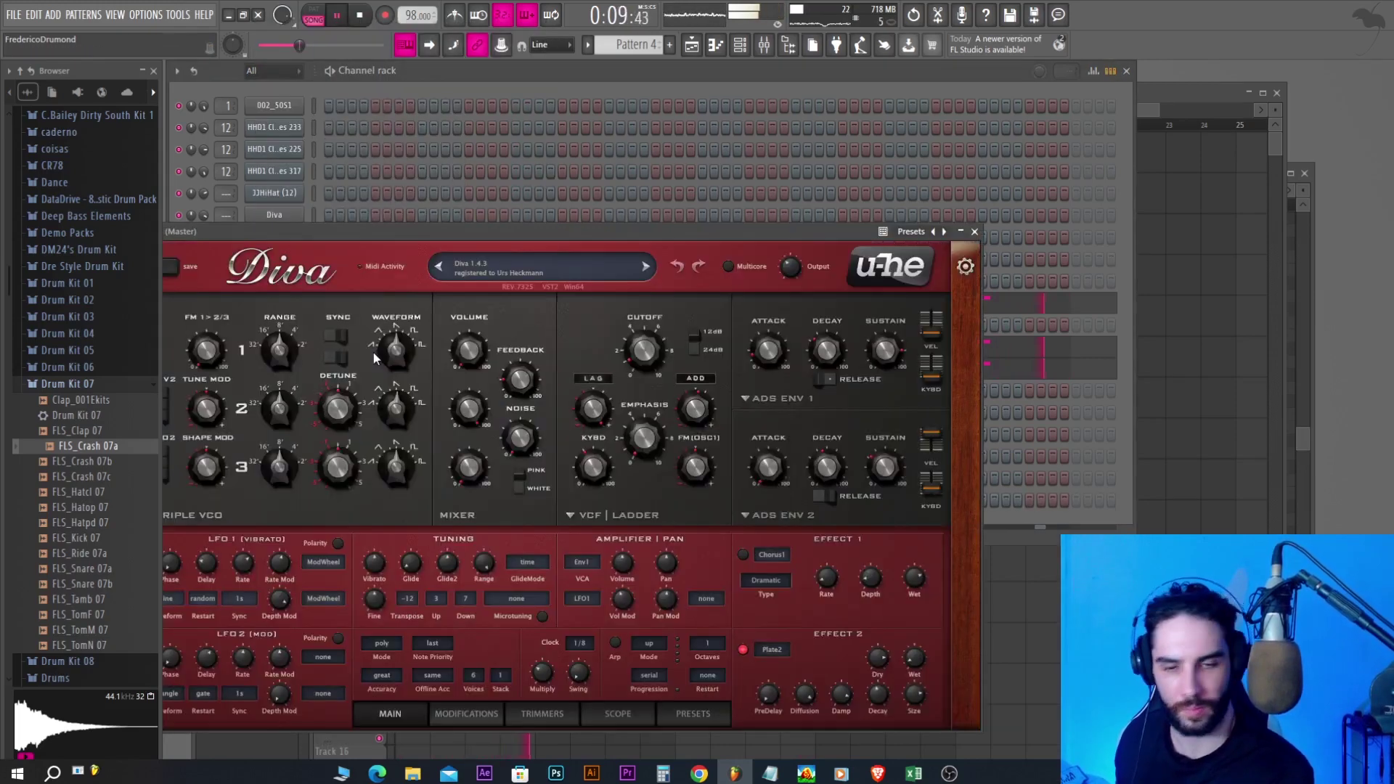
drag(382, 226, 549, 181)
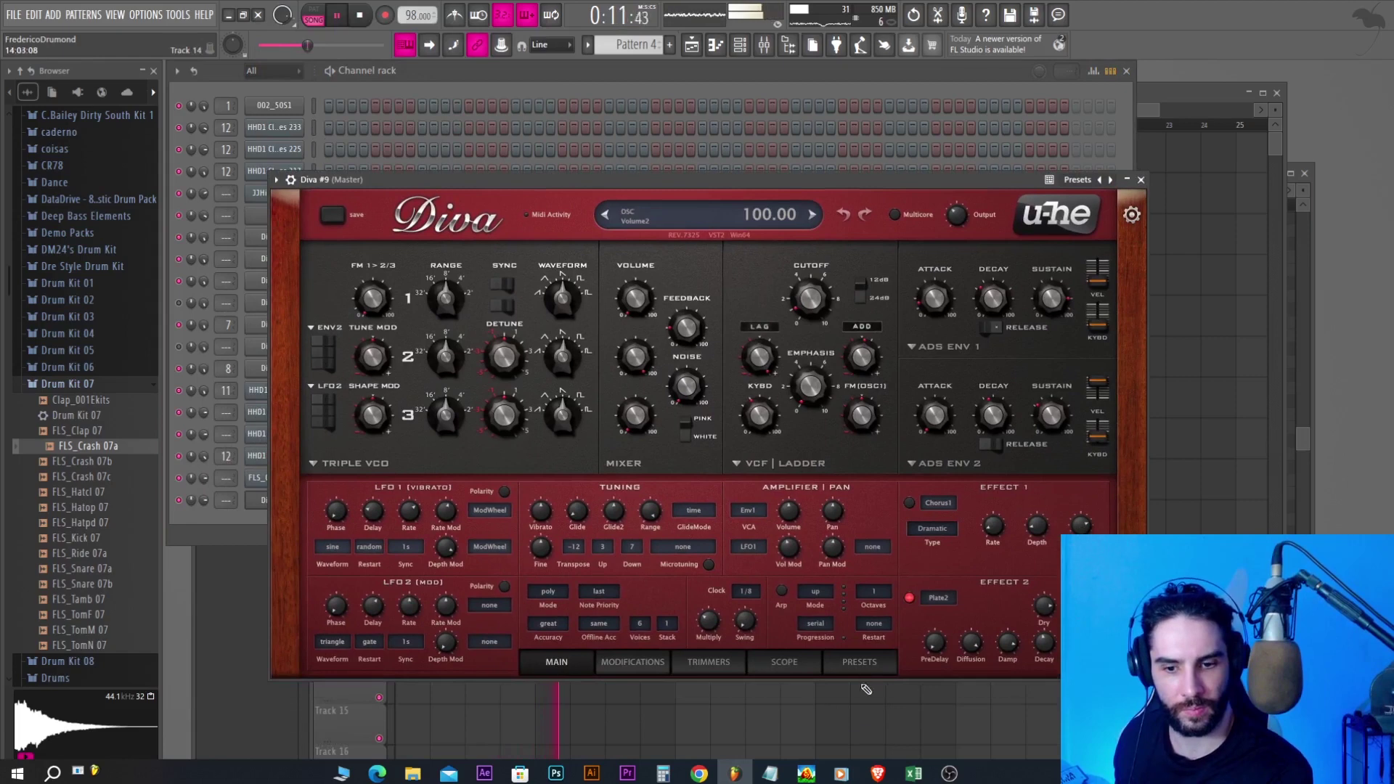
Load the presets HS Ursa Minor and HS Switched On Voicing from 3 POLY SYNTH into the new Diva to audition them
click(864, 664)
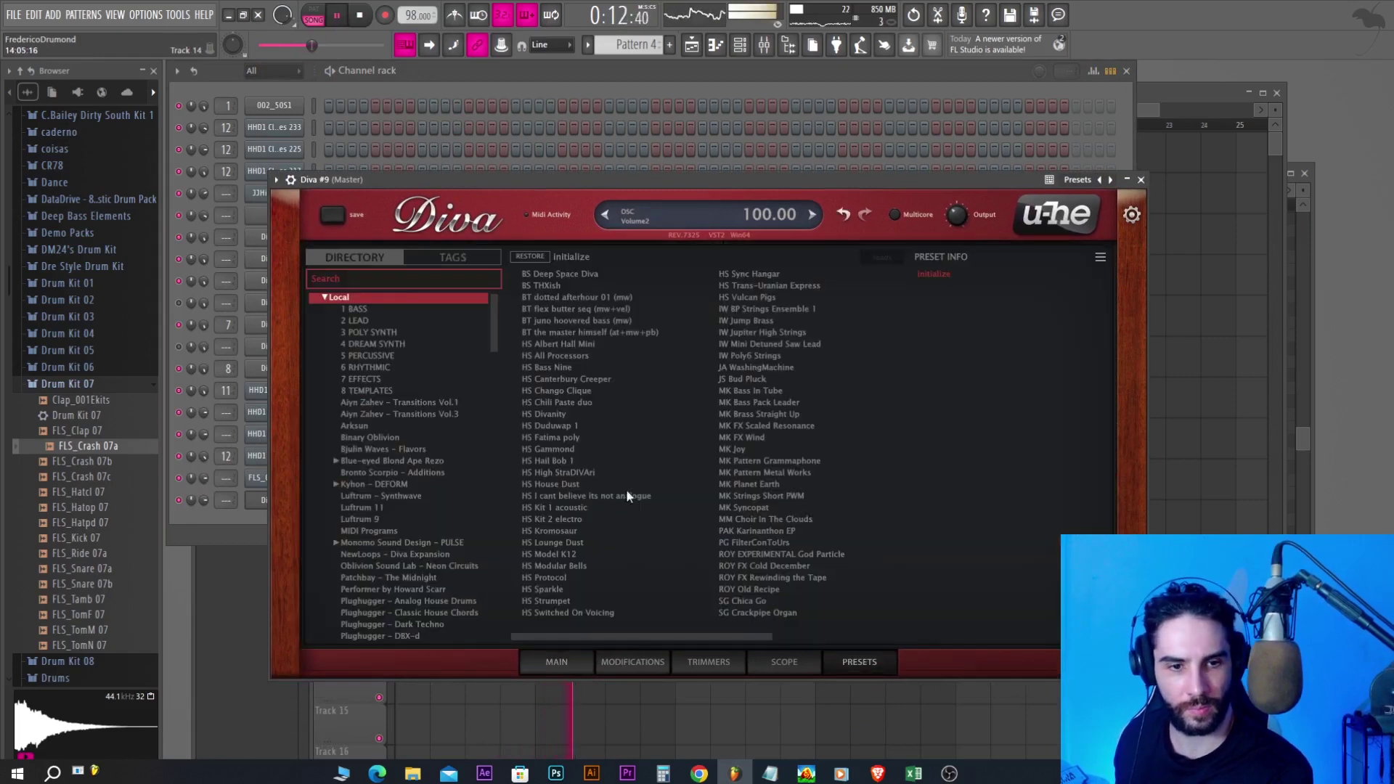
click(372, 332)
click(793, 521)
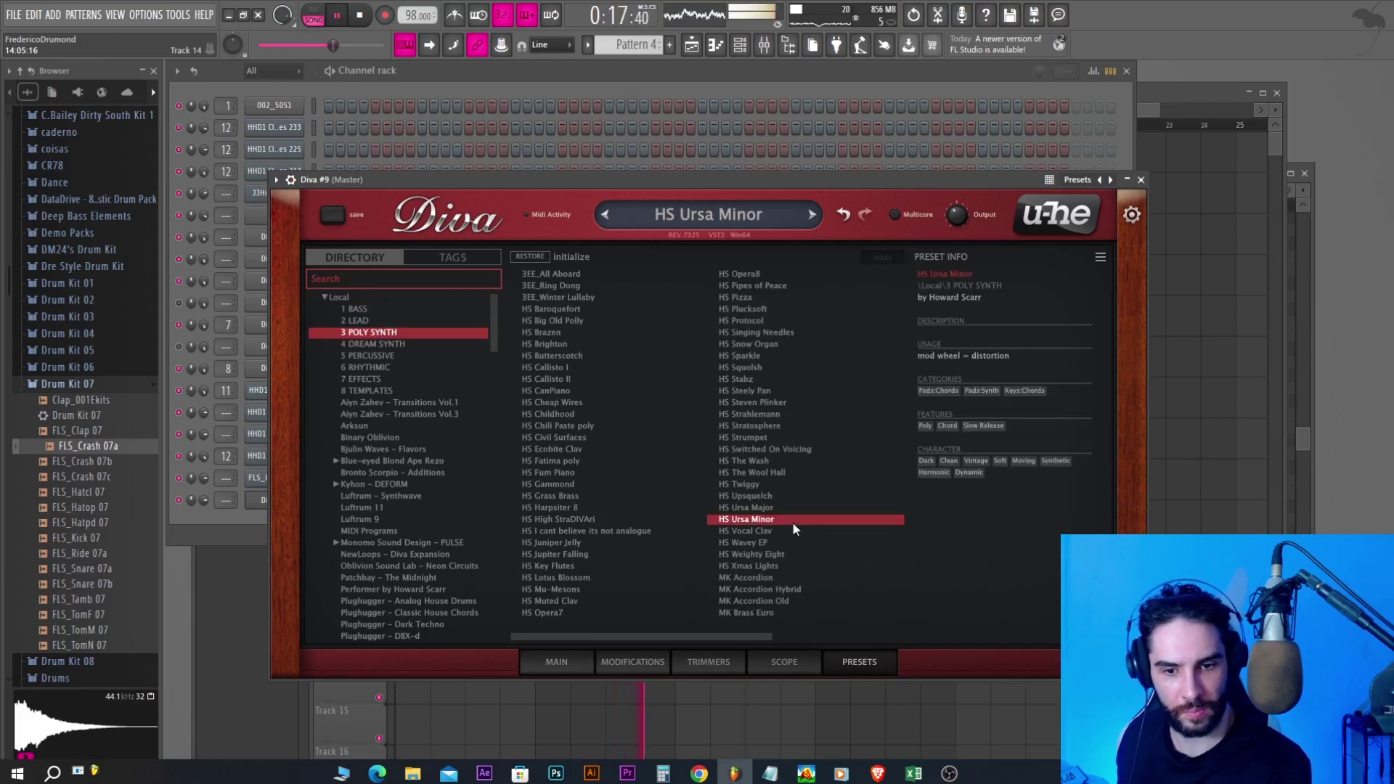
click(774, 453)
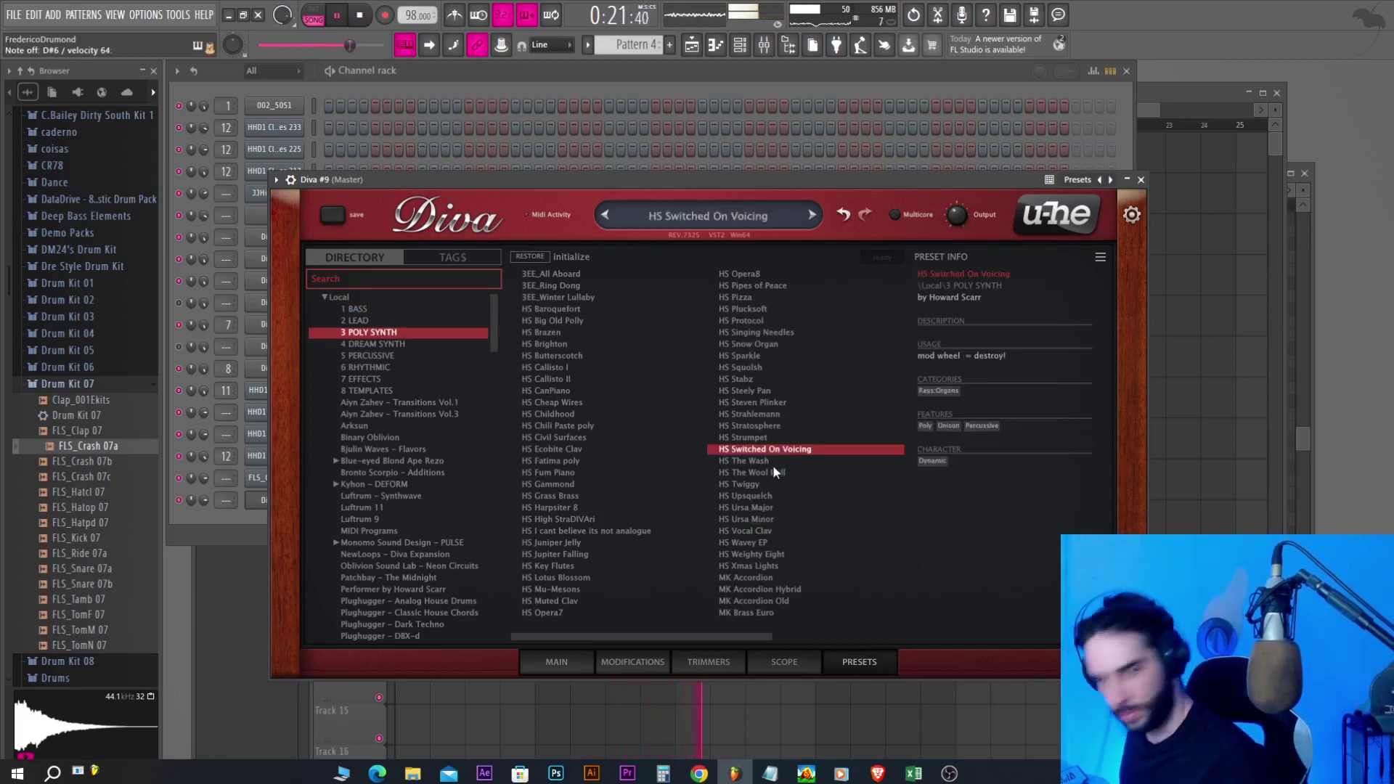
Audition the presets HS Stratosphere and HS Steely Pan from 3 POLY SYNTH and HS TriWrap Fuzz from 2 LEAD
click(773, 428)
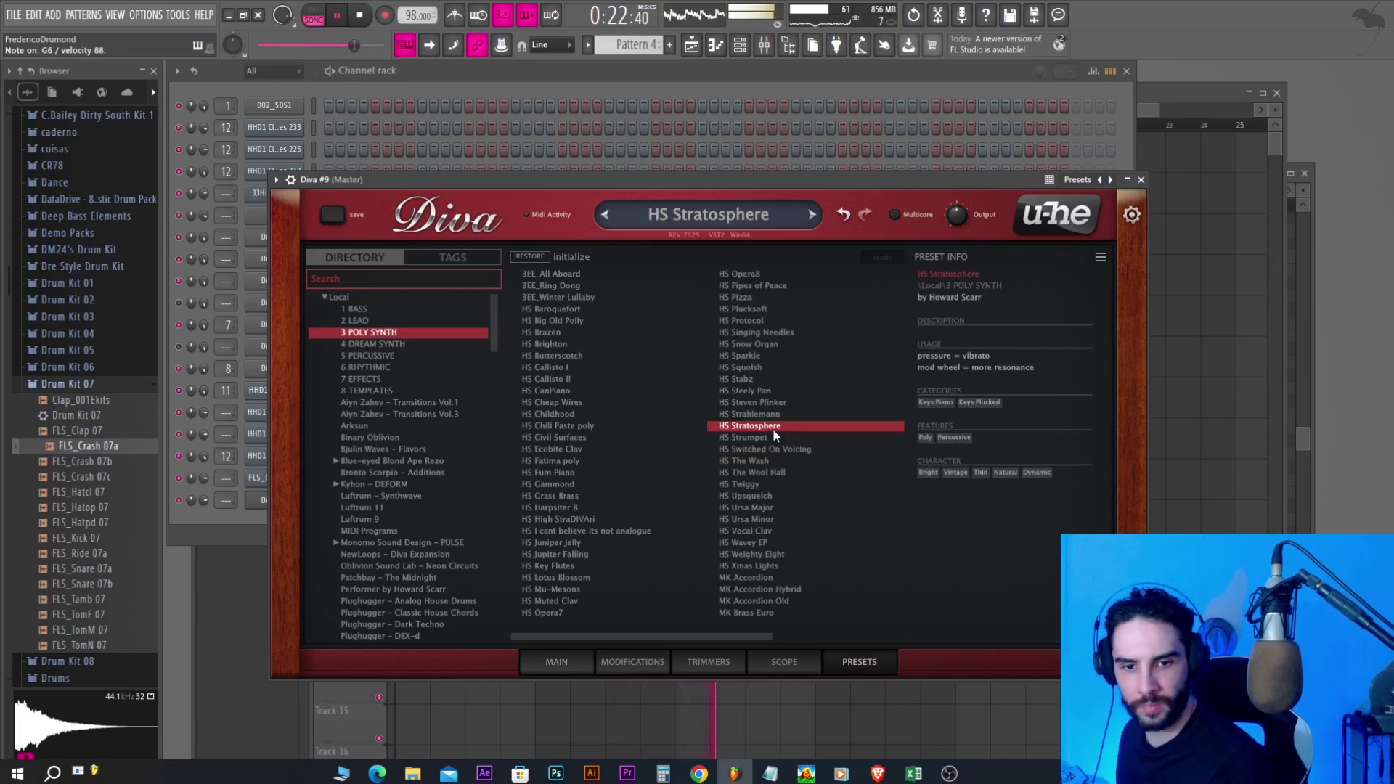
click(751, 391)
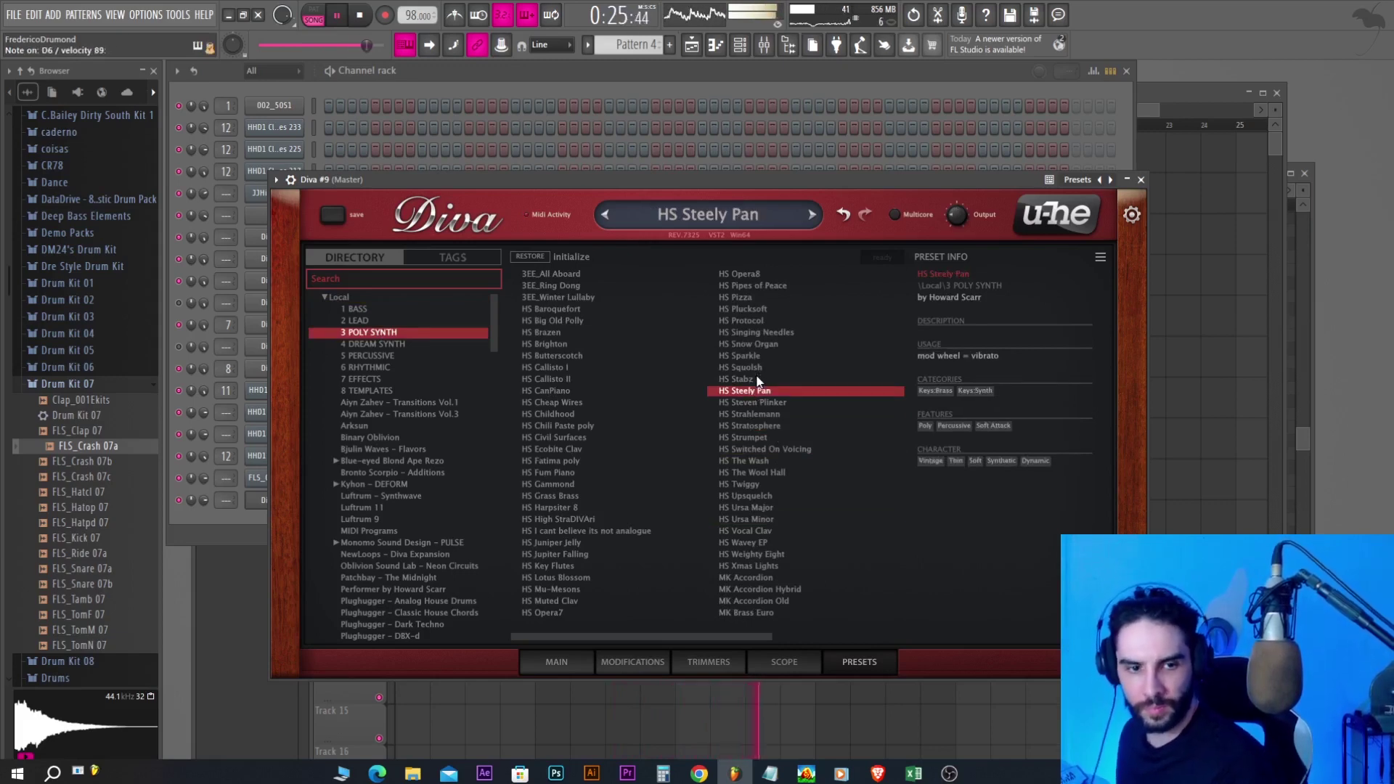
click(373, 321)
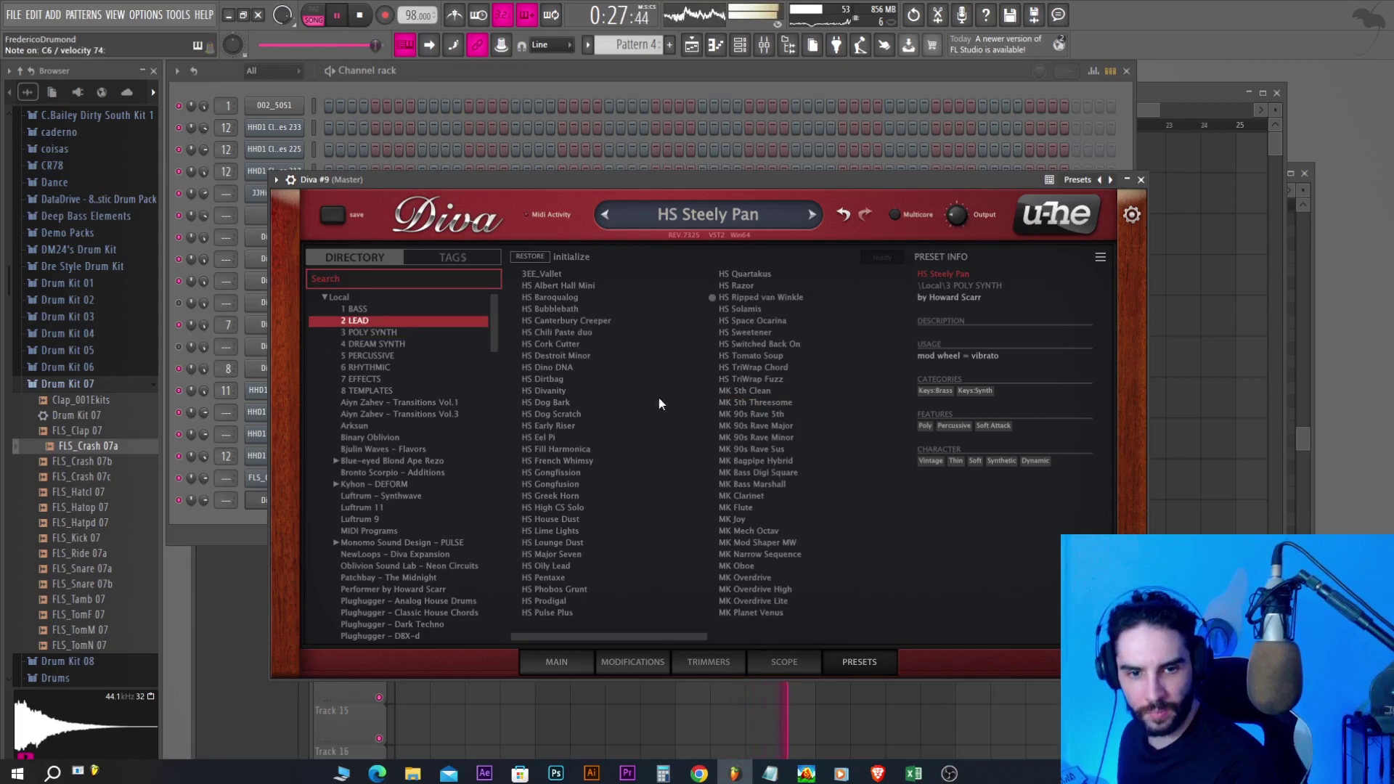
click(734, 381)
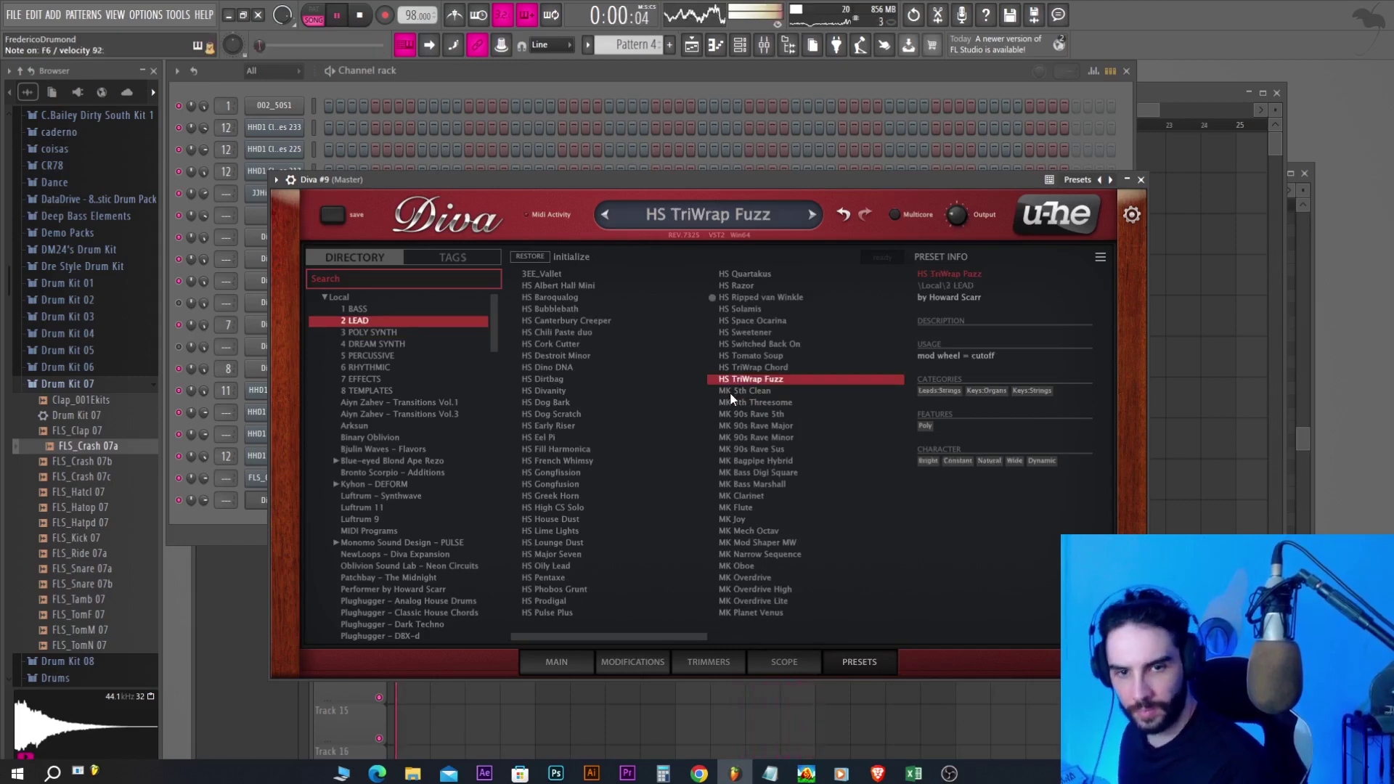
Audition the 2 LEAD presets HS Dog Bark, HS Dog Scratch, HS Early Riser, HS Fill Harmonica and HS High CS Solo
click(550, 401)
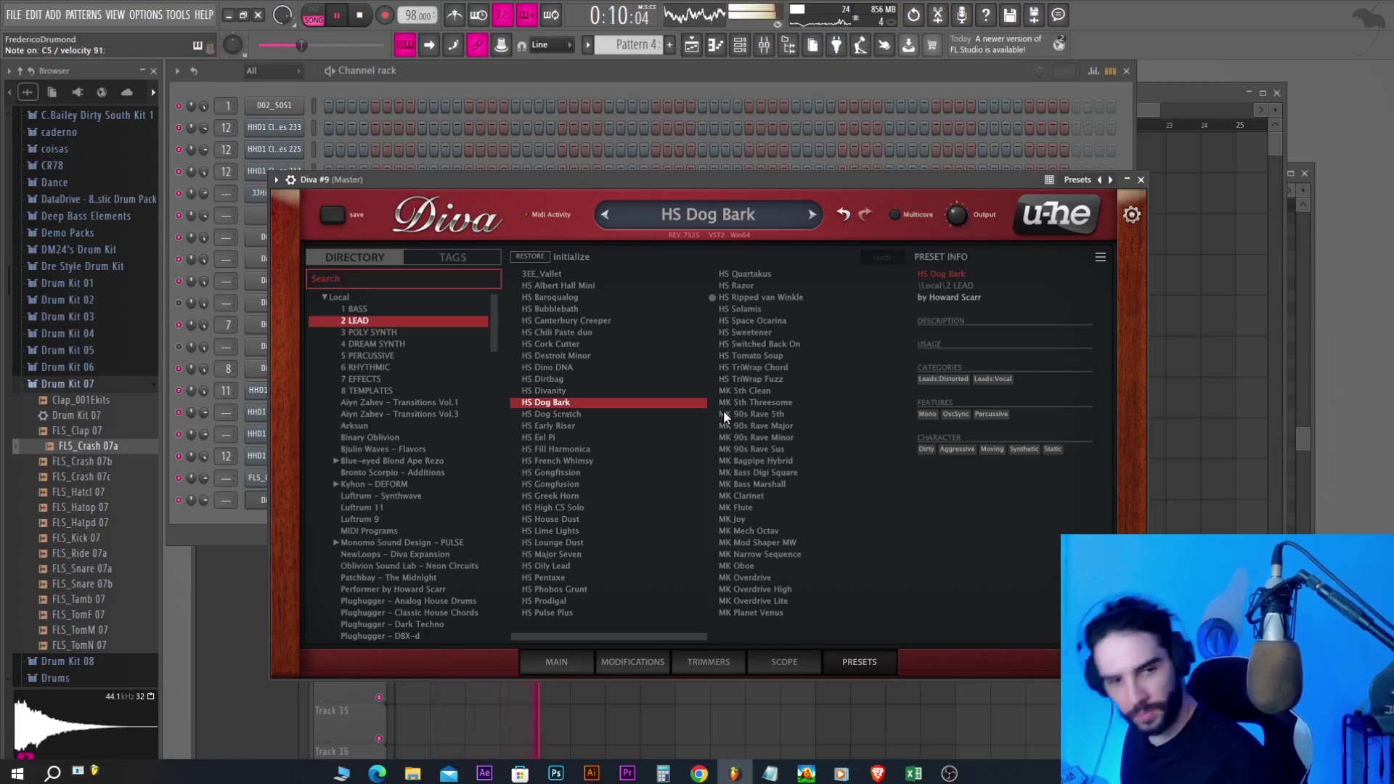
click(530, 416)
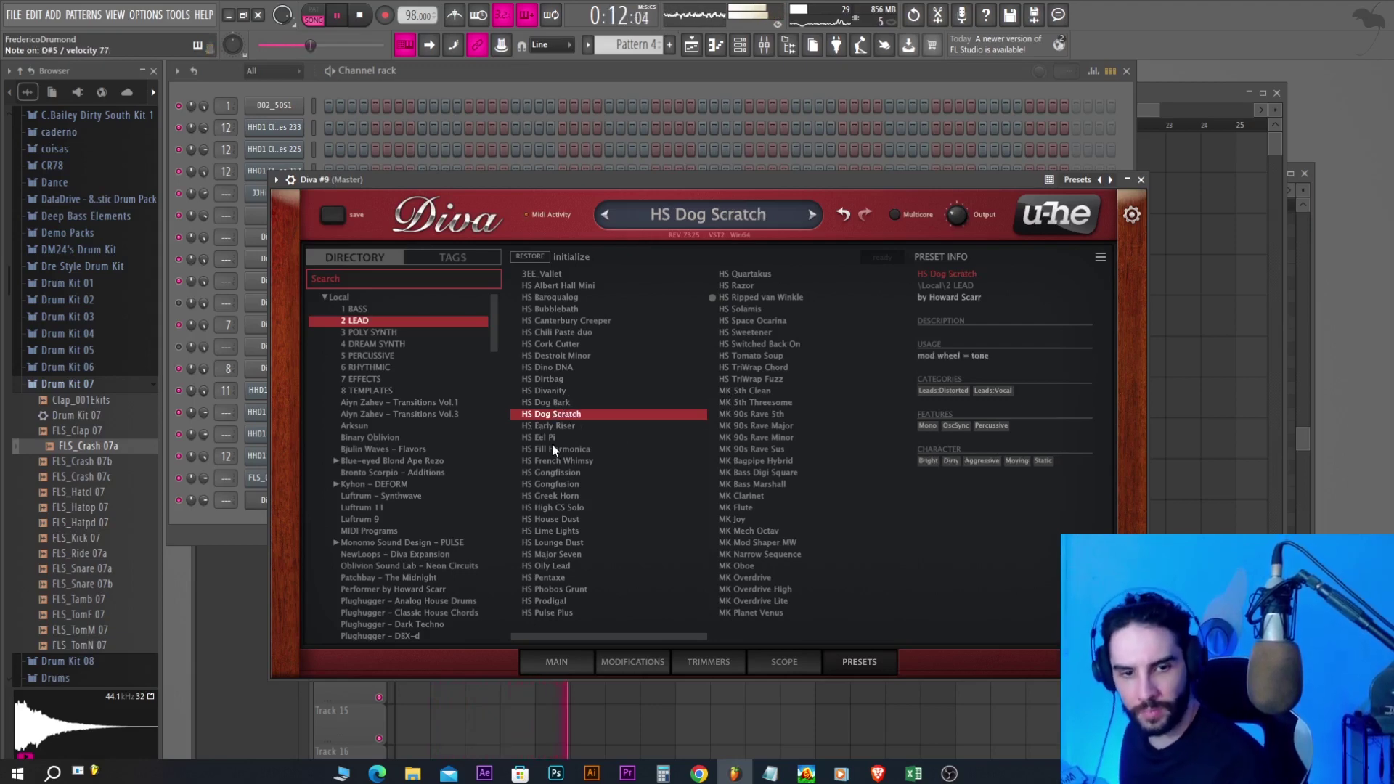
click(549, 426)
click(551, 449)
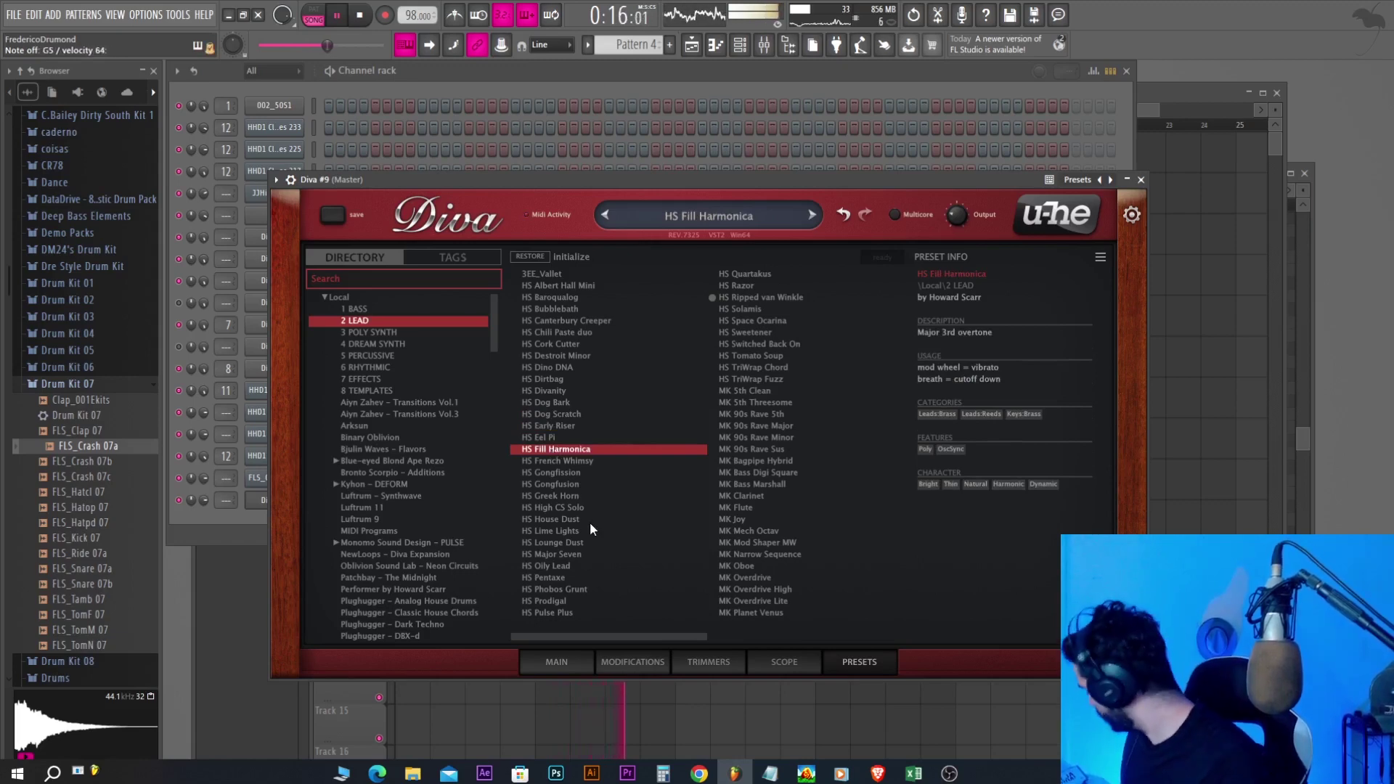
click(573, 507)
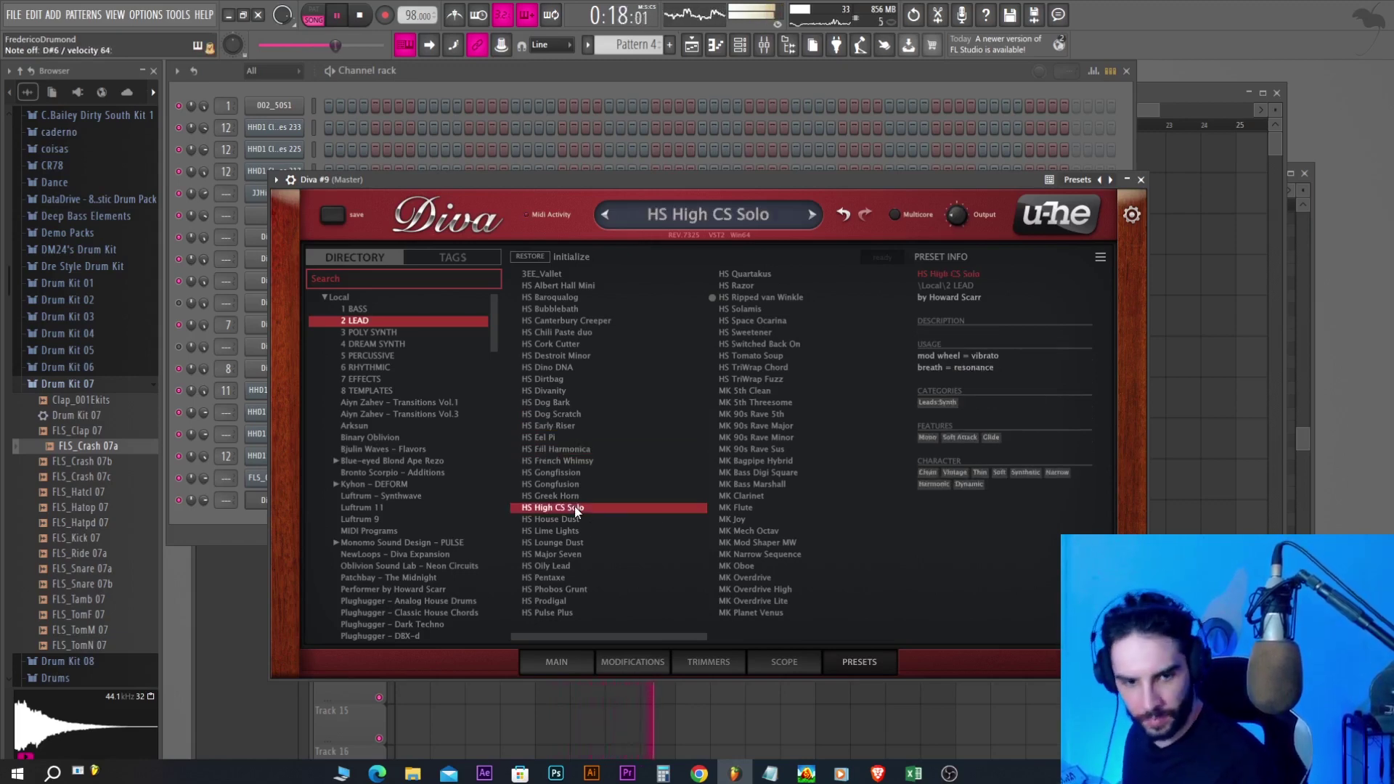
Audition MK 90s Rave Major, HS TriWrap Fuzz and HS Tomato Soup, load MK Joy from 2 LEAD and close the Diva window
click(739, 427)
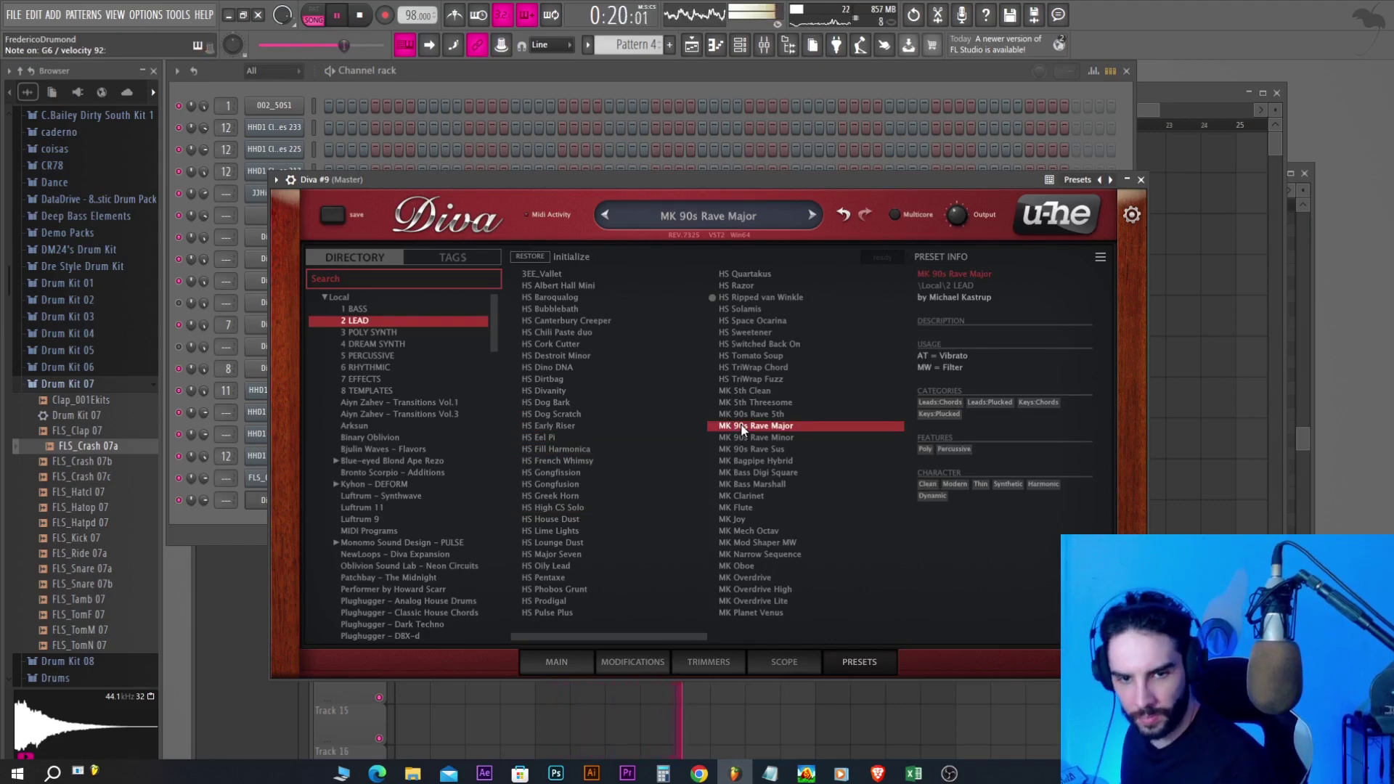
click(752, 379)
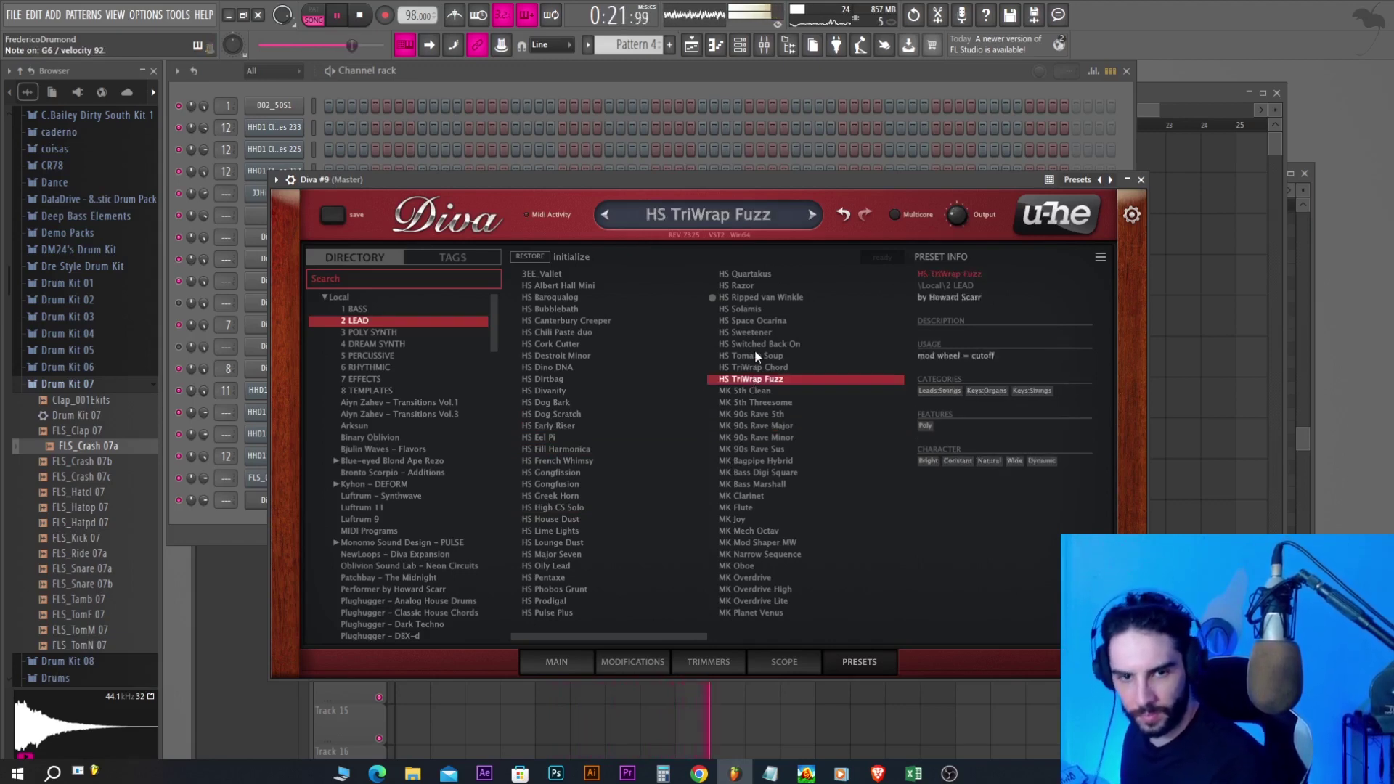
click(755, 354)
click(737, 518)
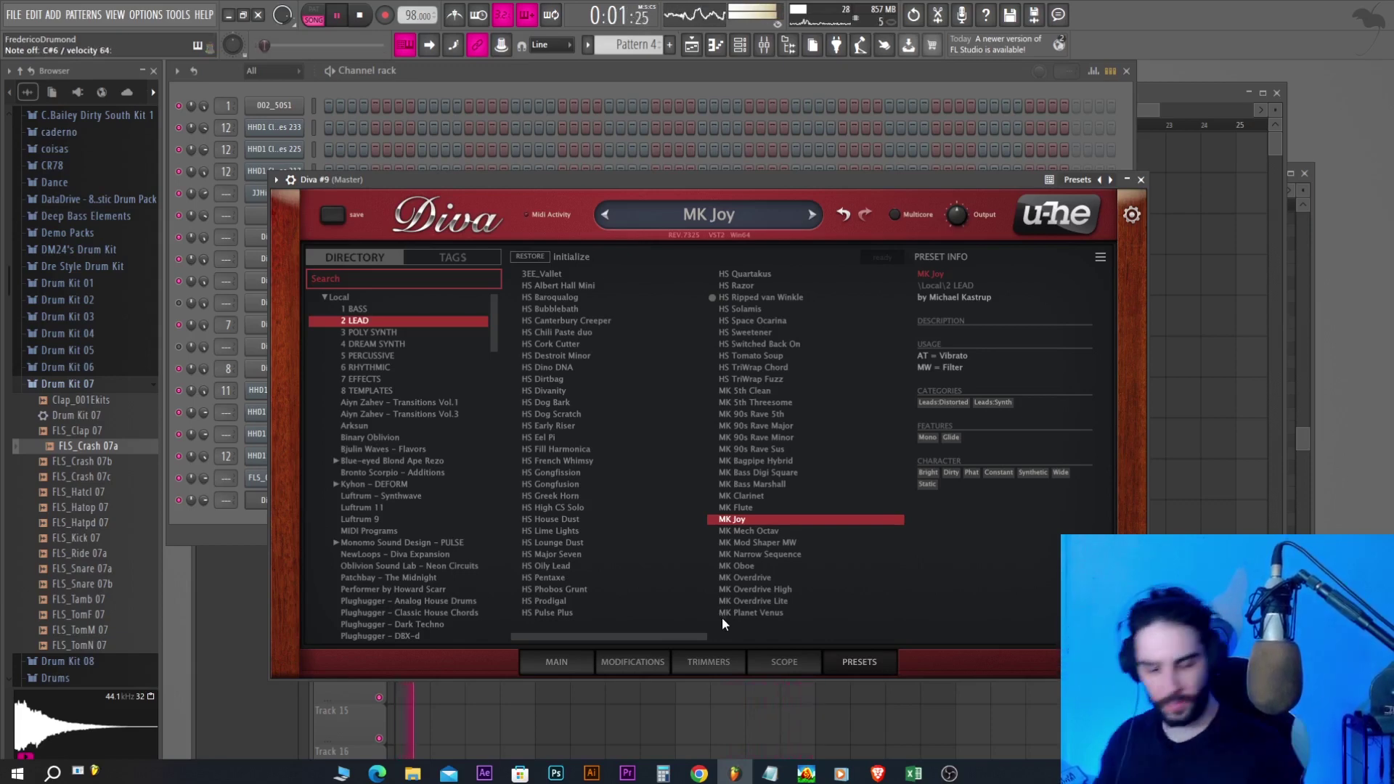
click(1141, 180)
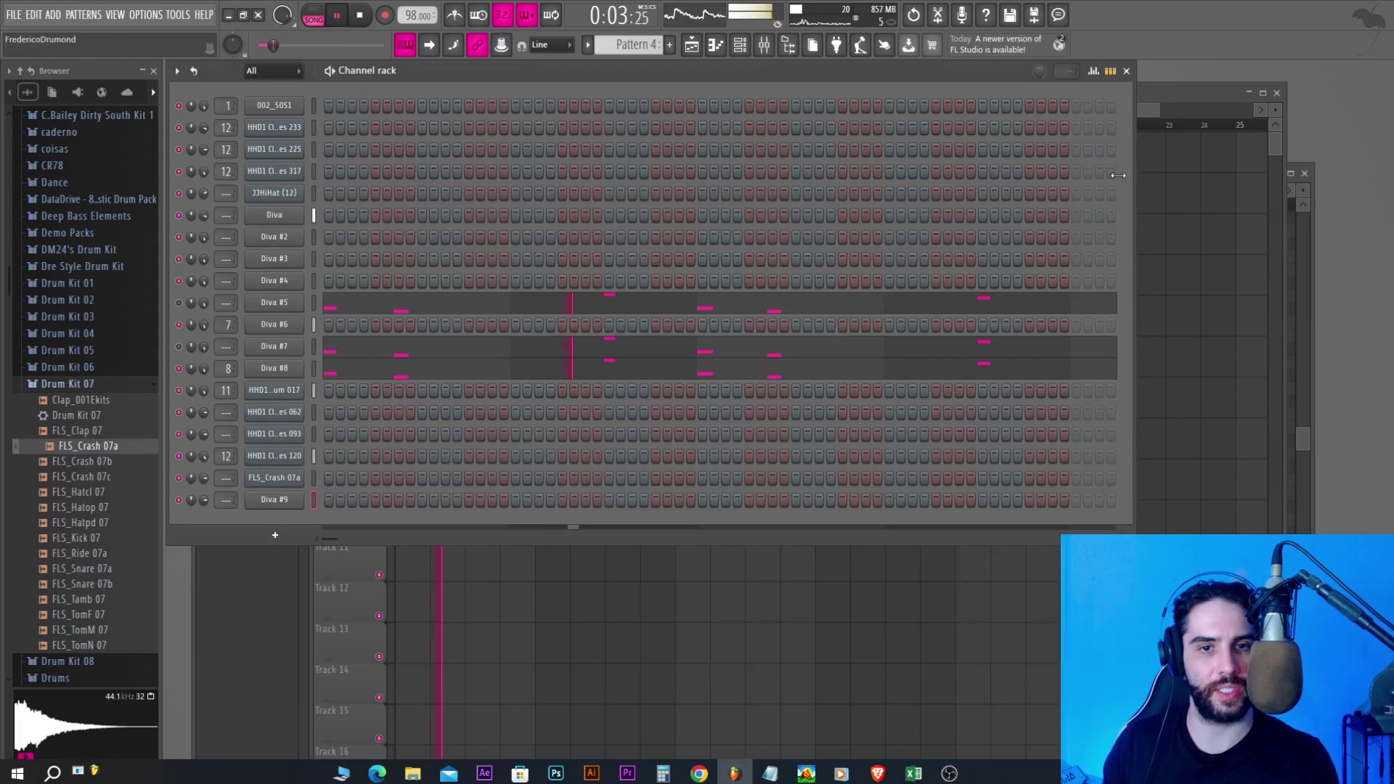
Stop playback, create Pattern 5 and place it at the start of Track 5 in the playlist
click(360, 16)
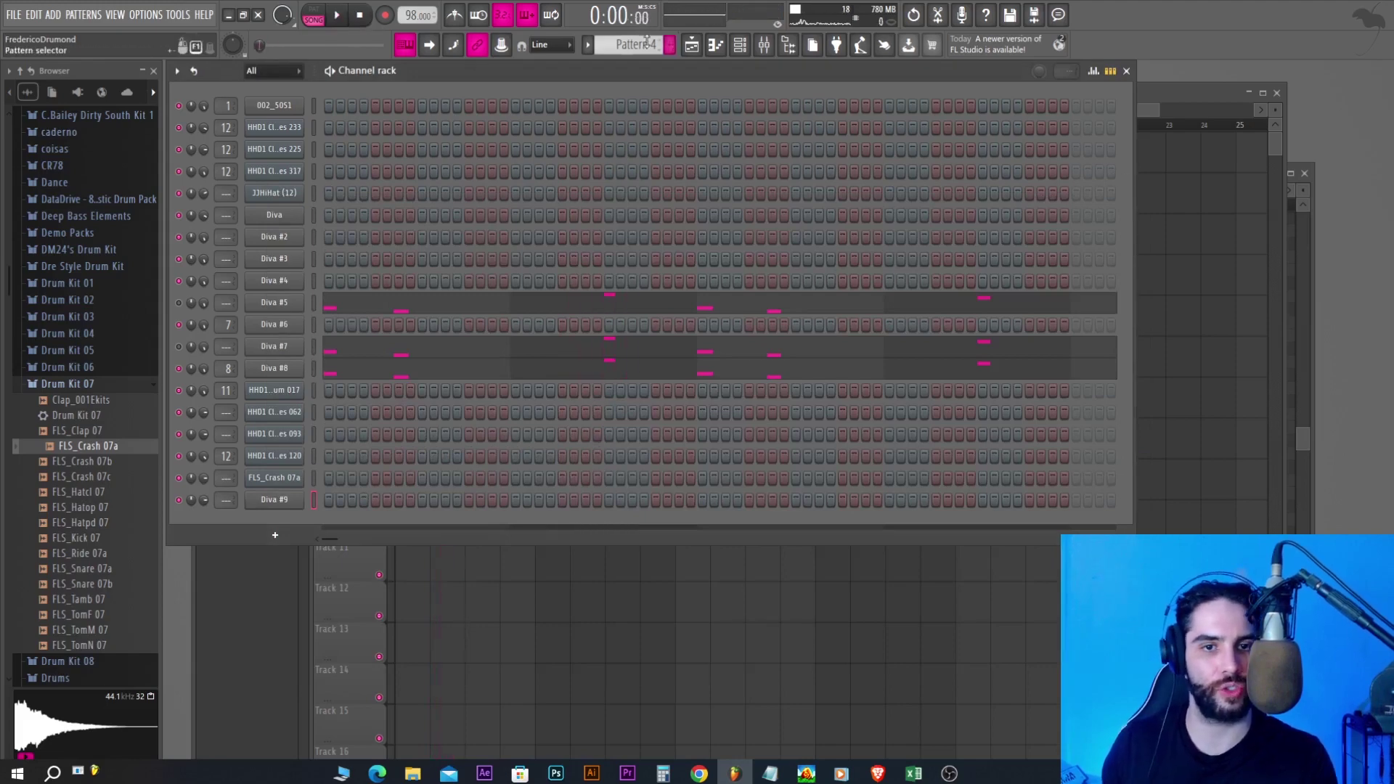
click(670, 45)
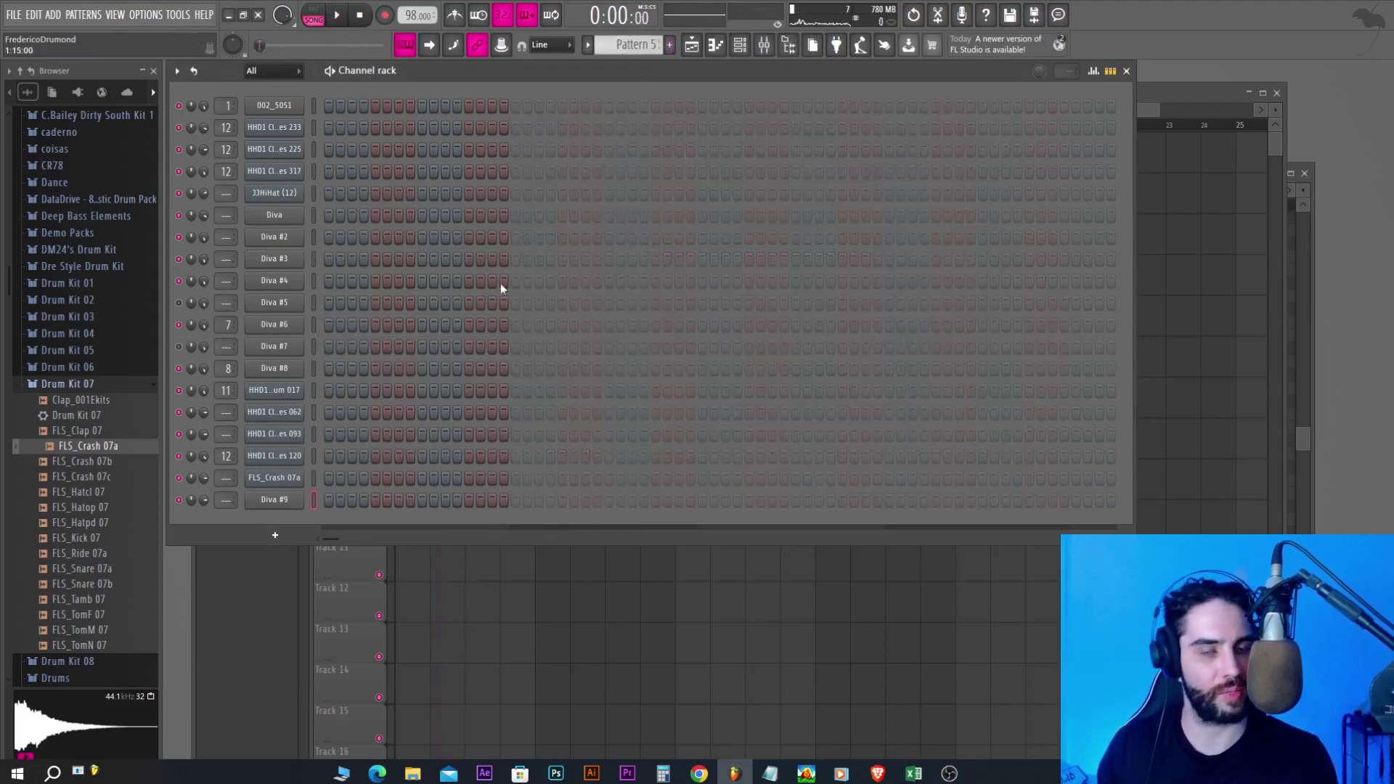
click(693, 48)
click(424, 323)
key(F6)
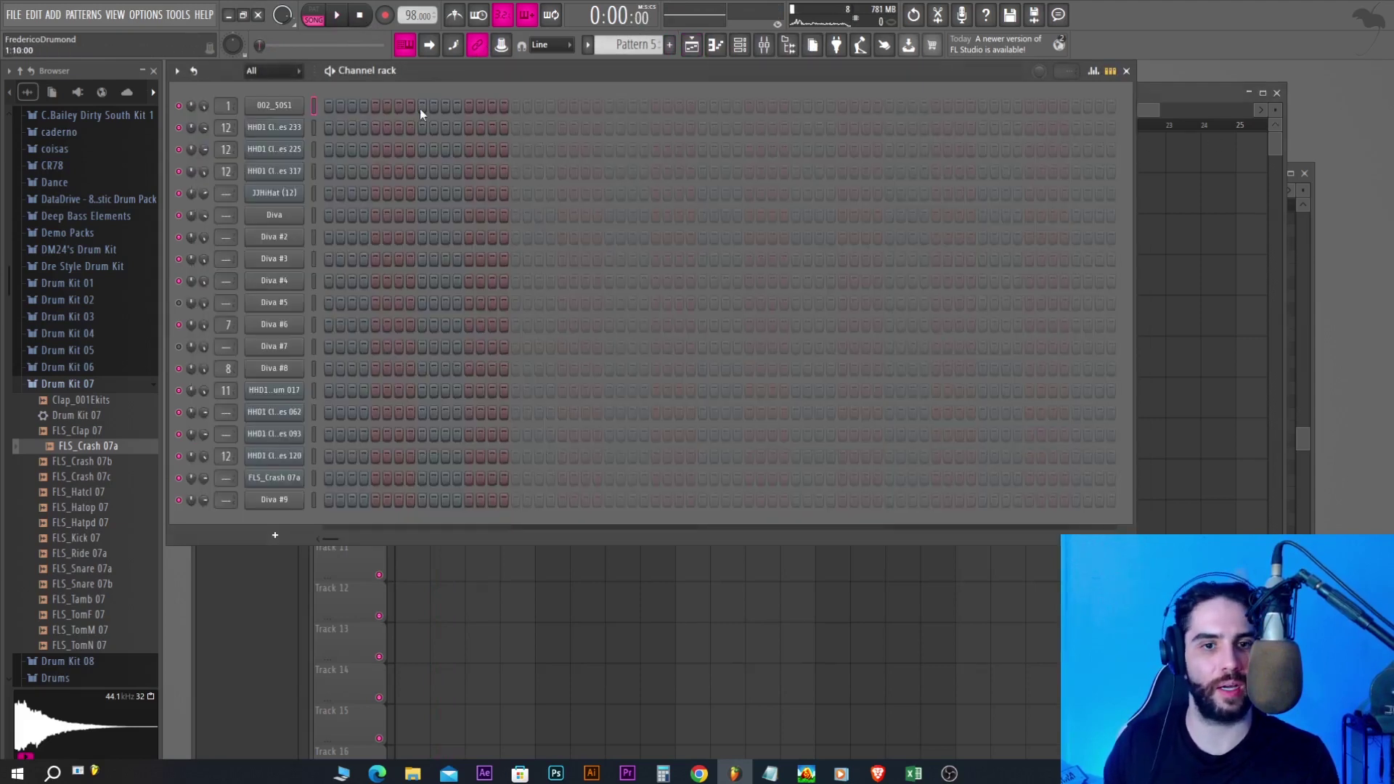
Record a melodic line into Pattern 5 with the Diva #9 channel over the playing arrangement, and stop recording
click(385, 15)
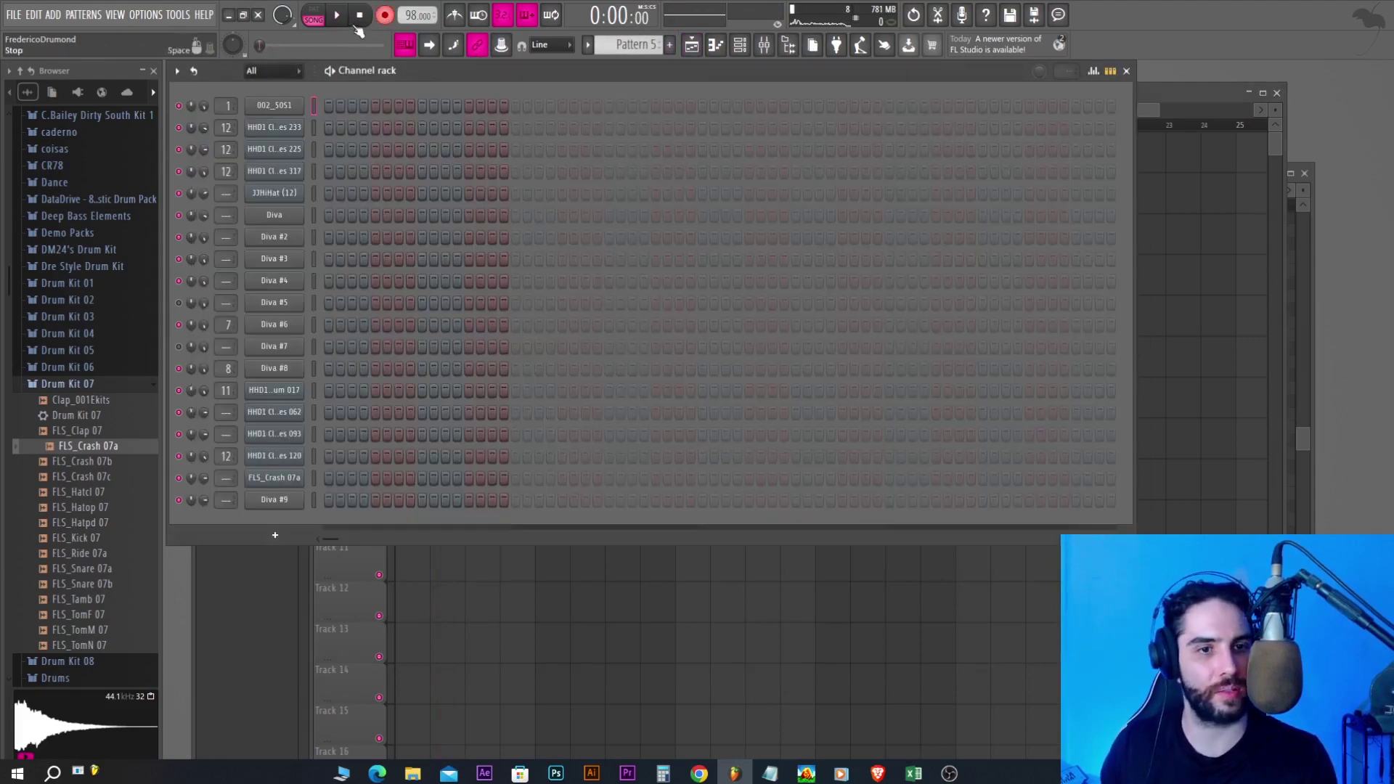
key(space)
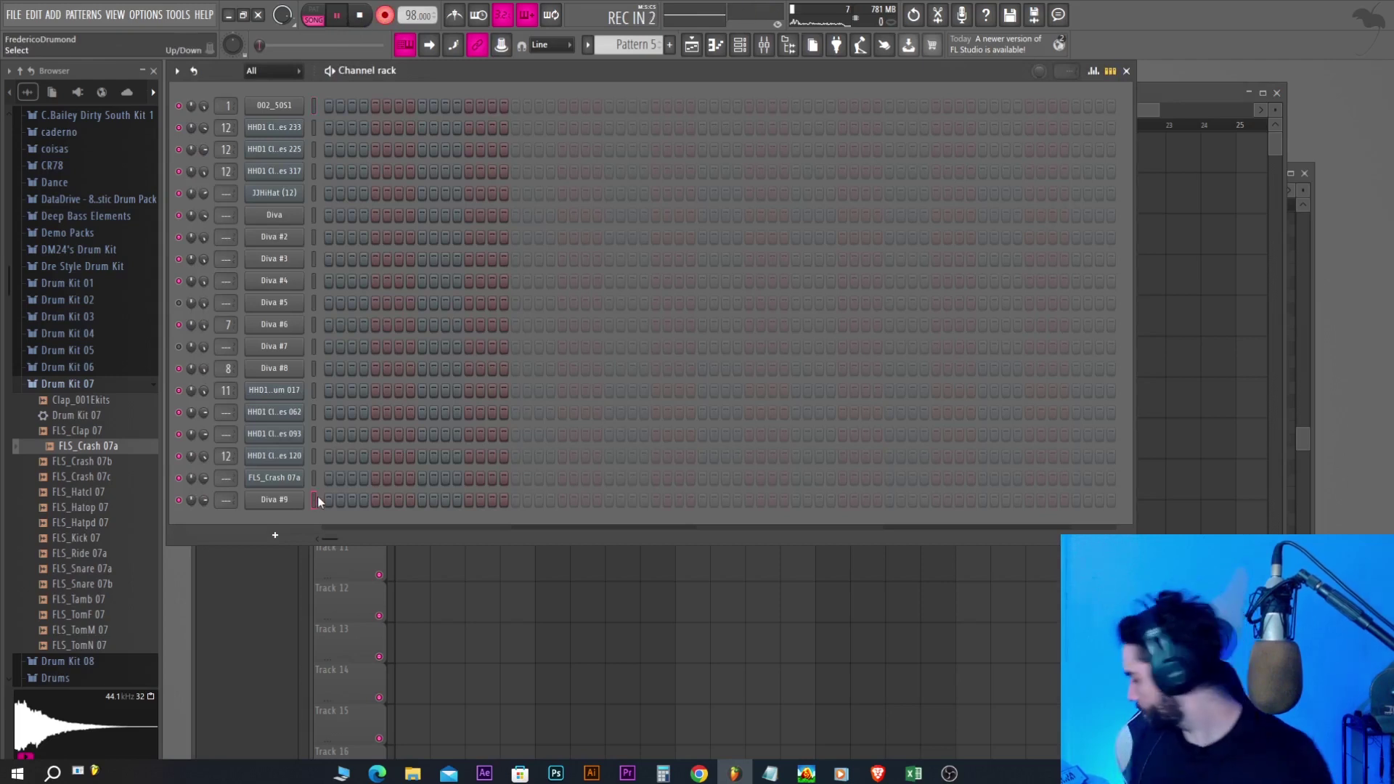
key(space)
key(space)
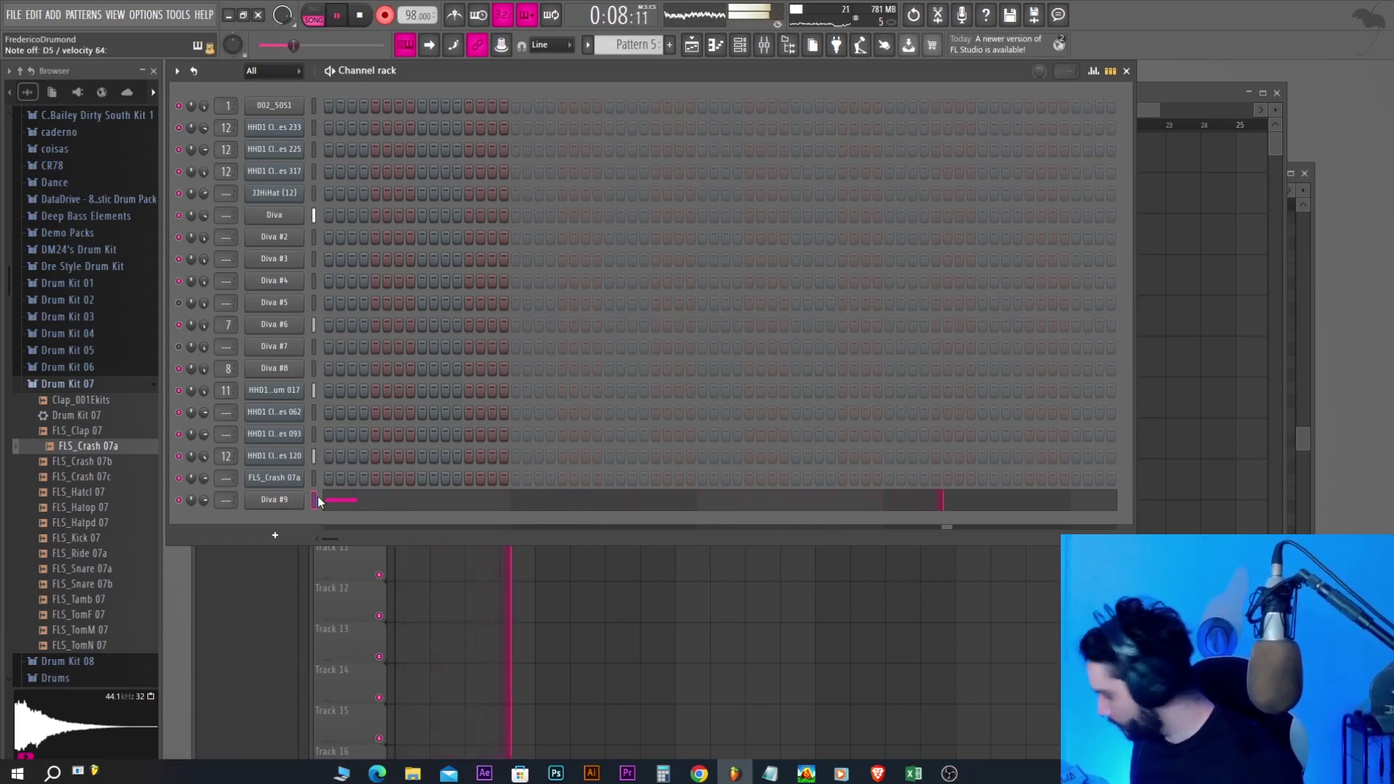
key(space)
Open the recorded Diva #9 line in the piano roll, remove the A#5 at its start and quantize the notes
click(591, 501)
scroll(451, 456, up, 3)
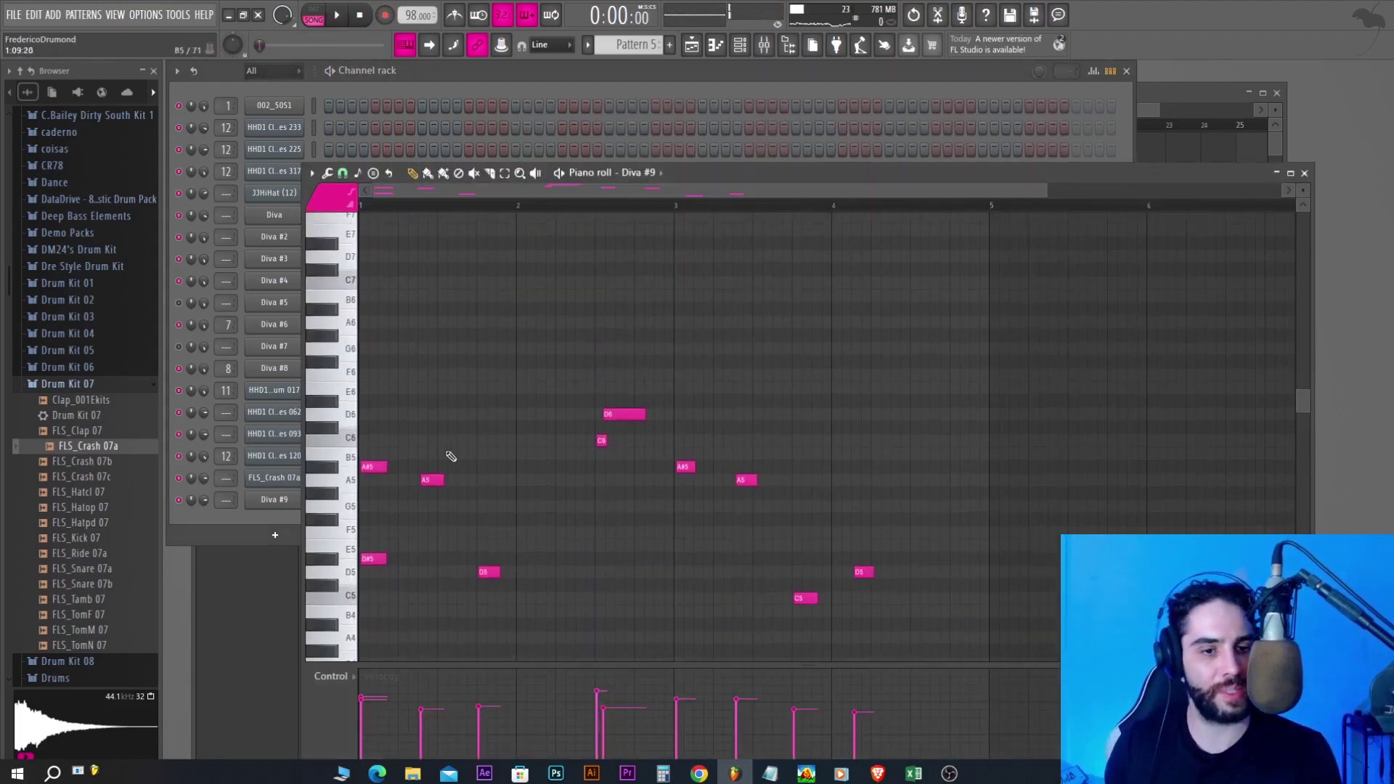
scroll(842, 276, down, 3)
scroll(391, 215, up, 2)
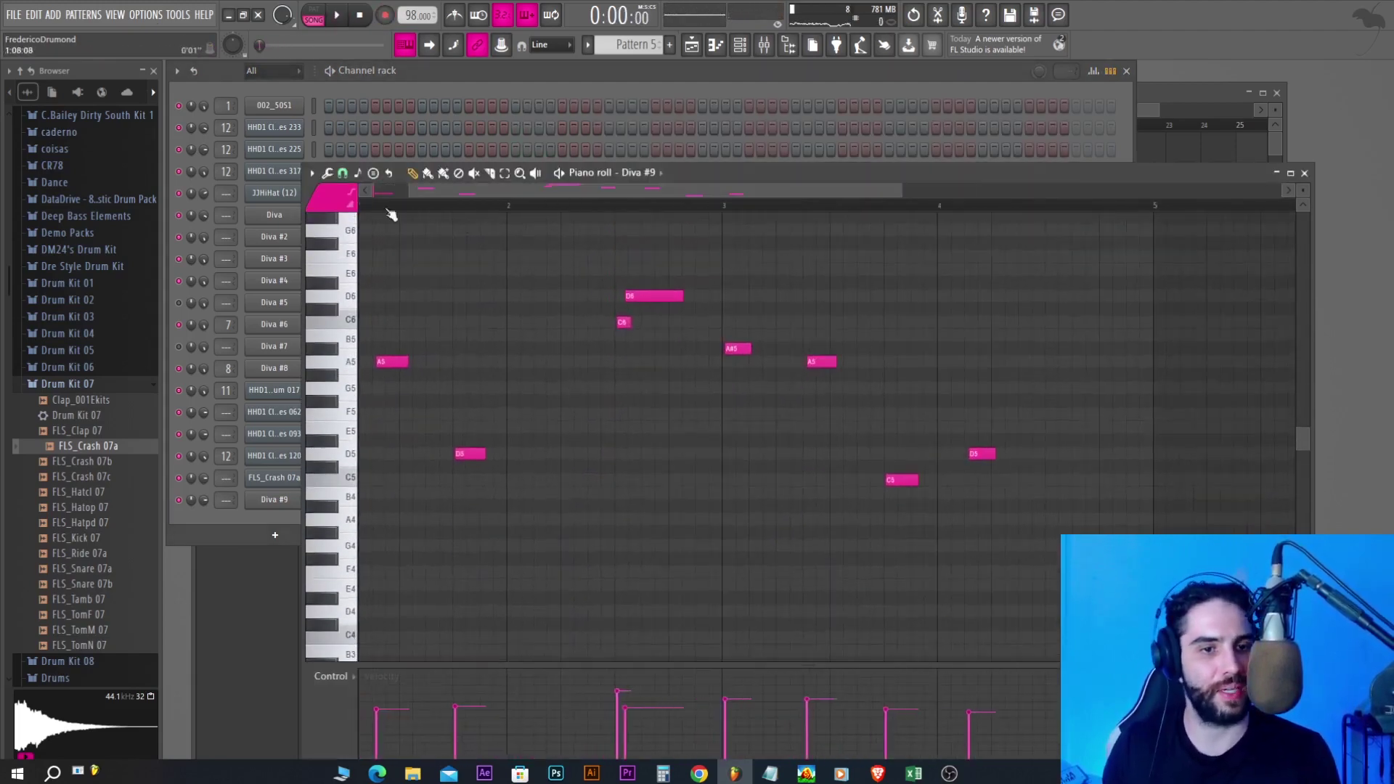
drag(746, 193, 710, 194)
drag(870, 194, 1003, 193)
scroll(585, 405, up, 1)
click(353, 201)
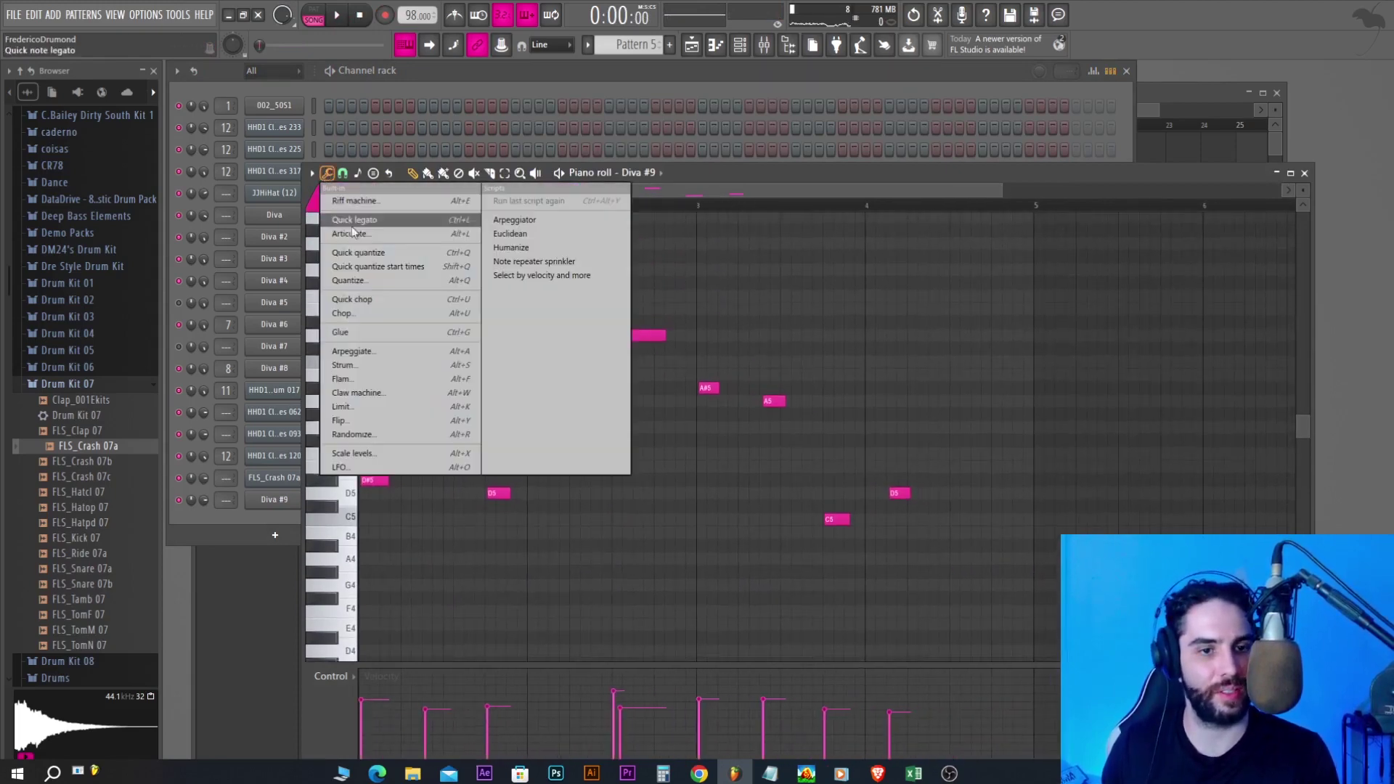
click(363, 277)
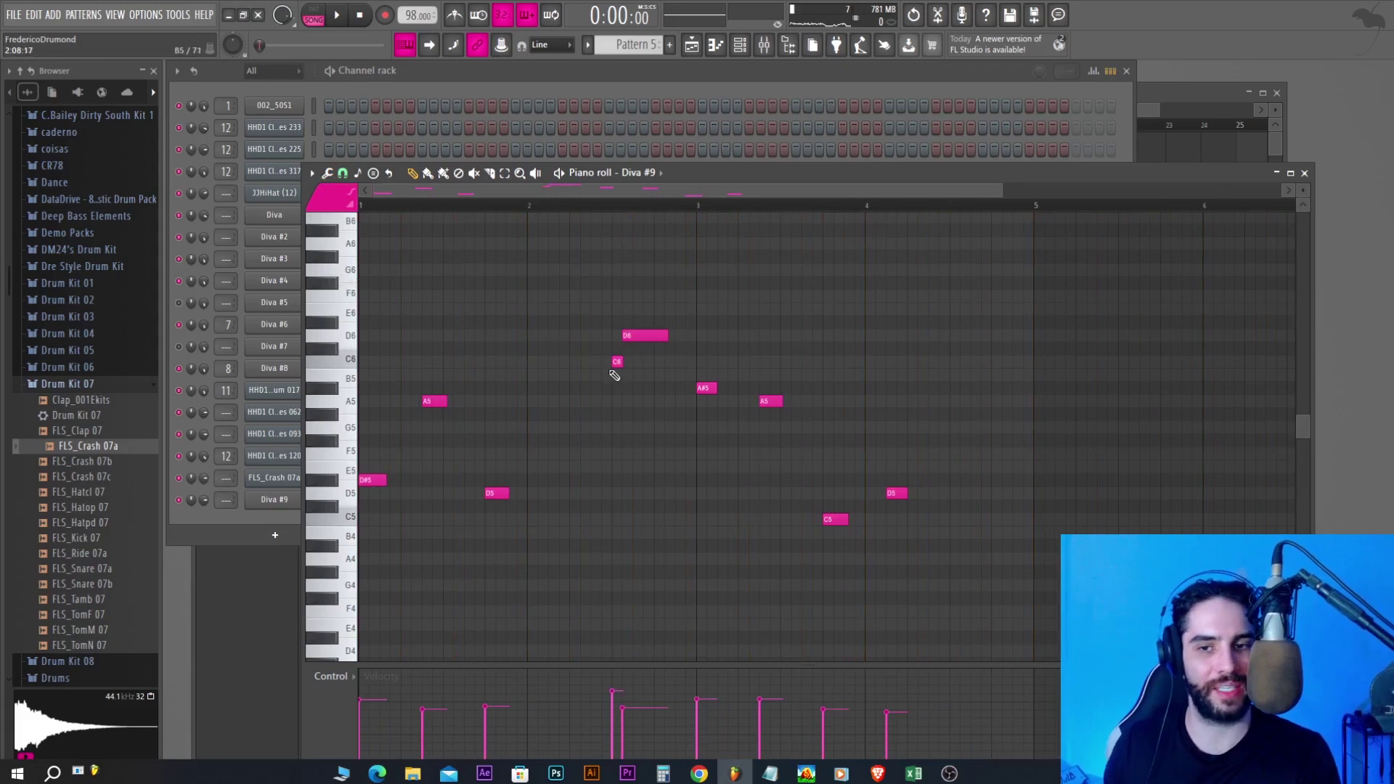
Move the D6 note in bar 2 slightly earlier and play the arrangement to check the line
drag(639, 331, 635, 331)
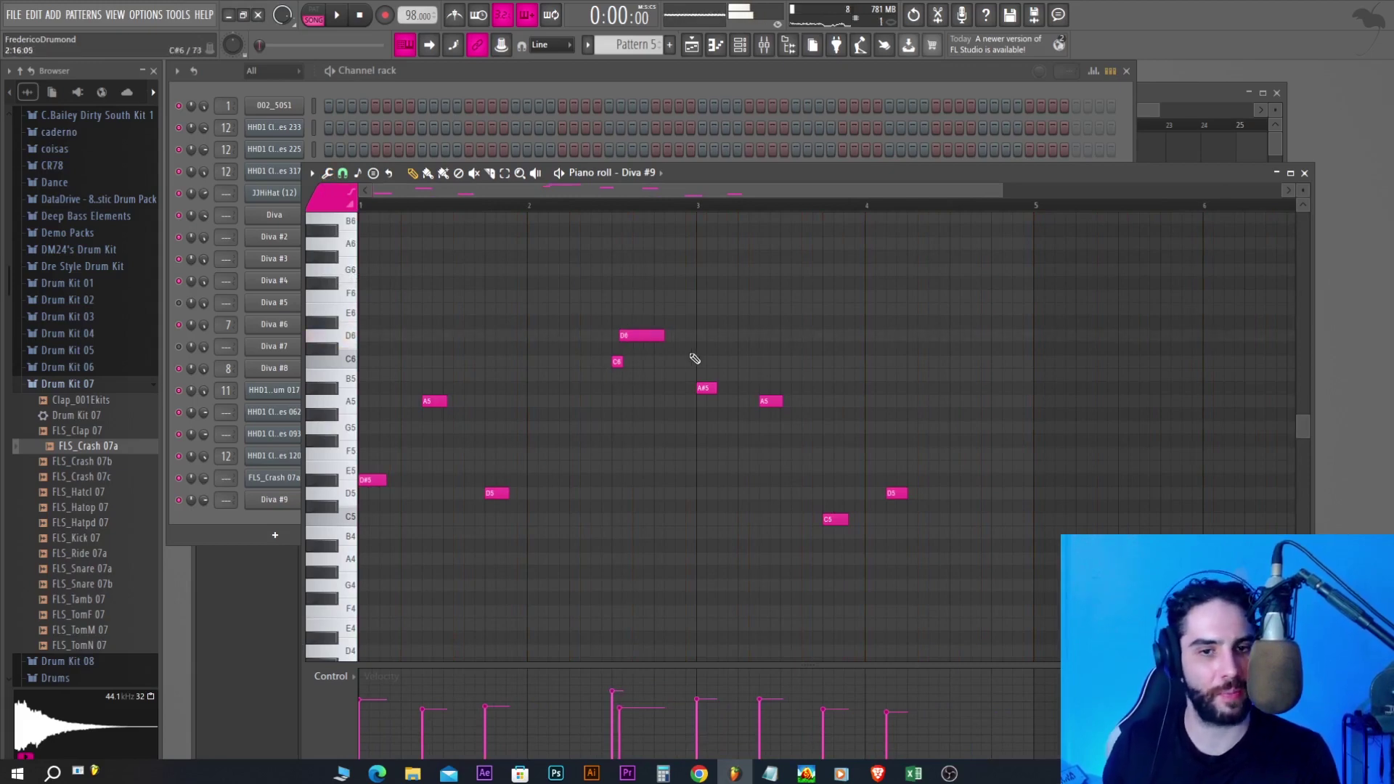
key(F6)
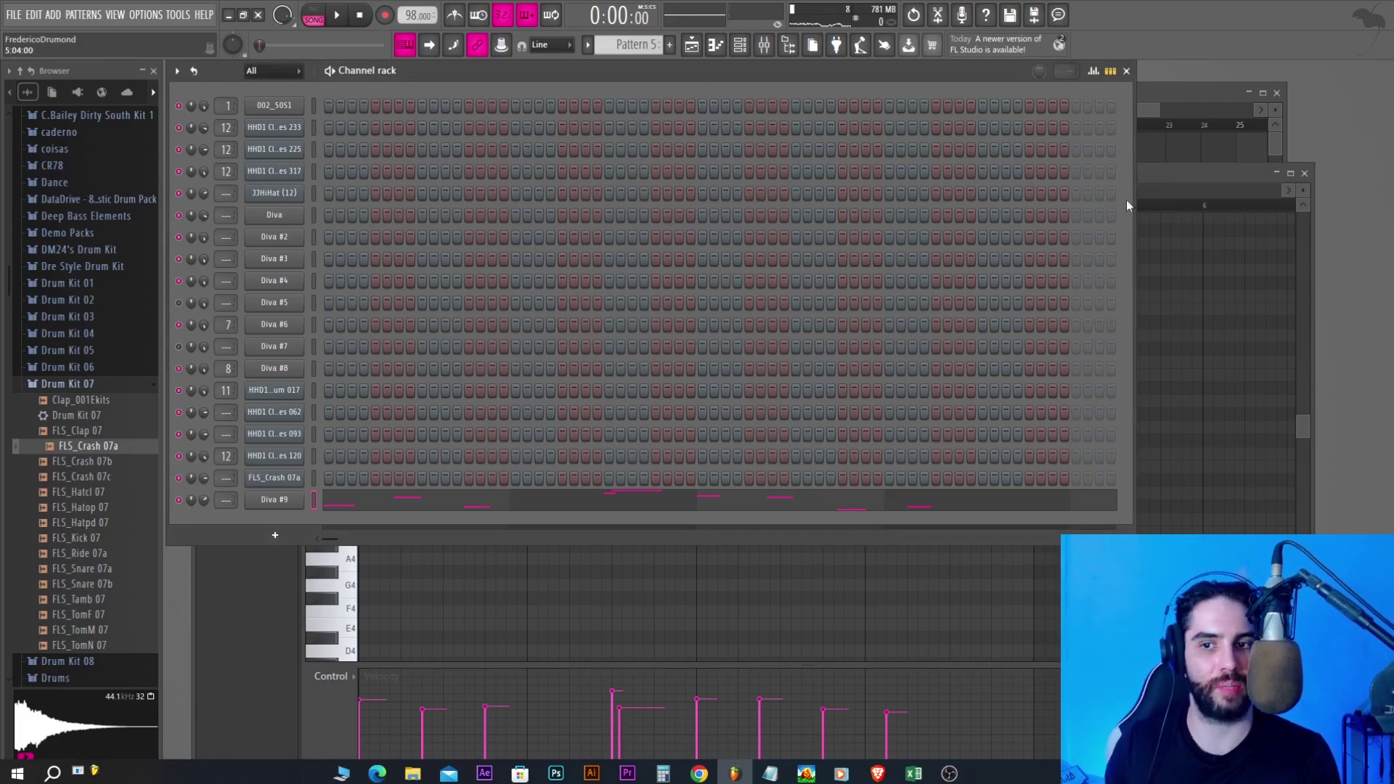
click(1157, 172)
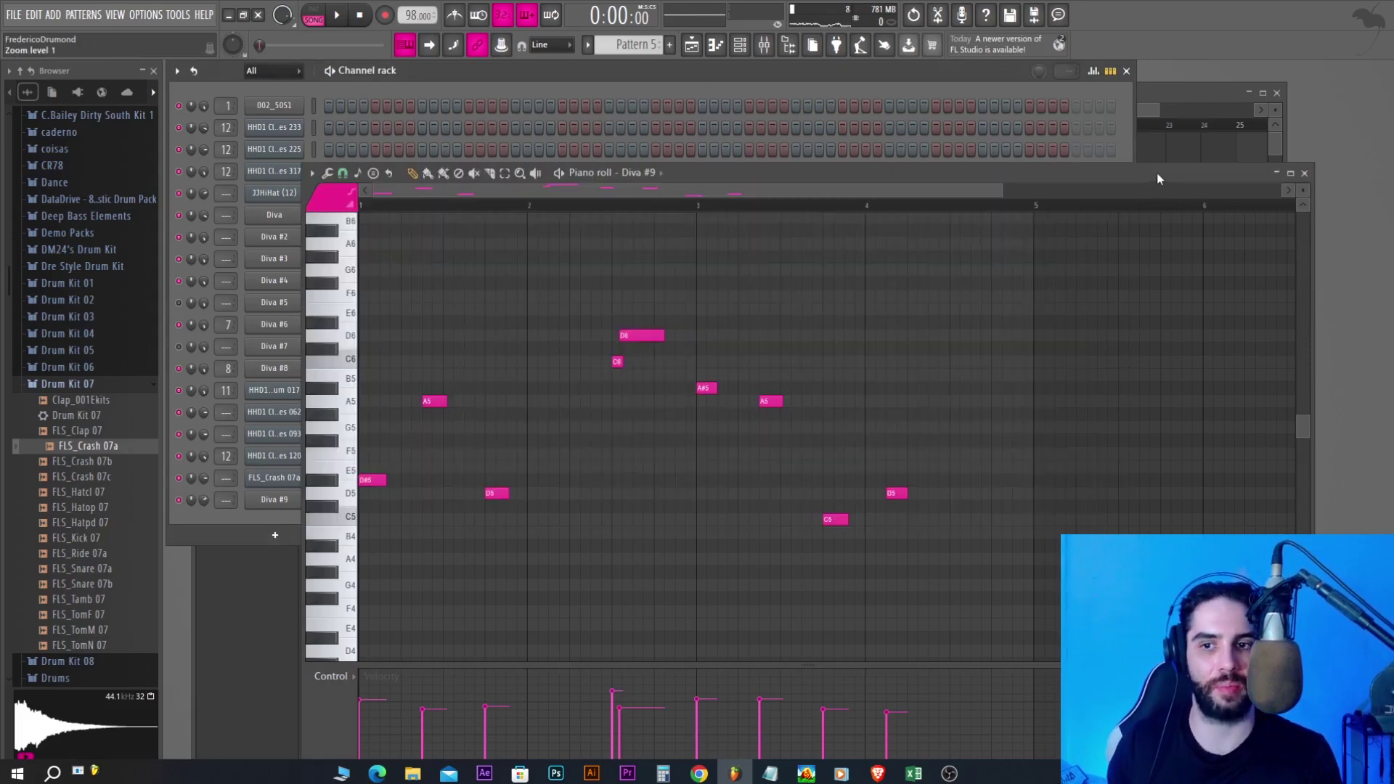
click(341, 20)
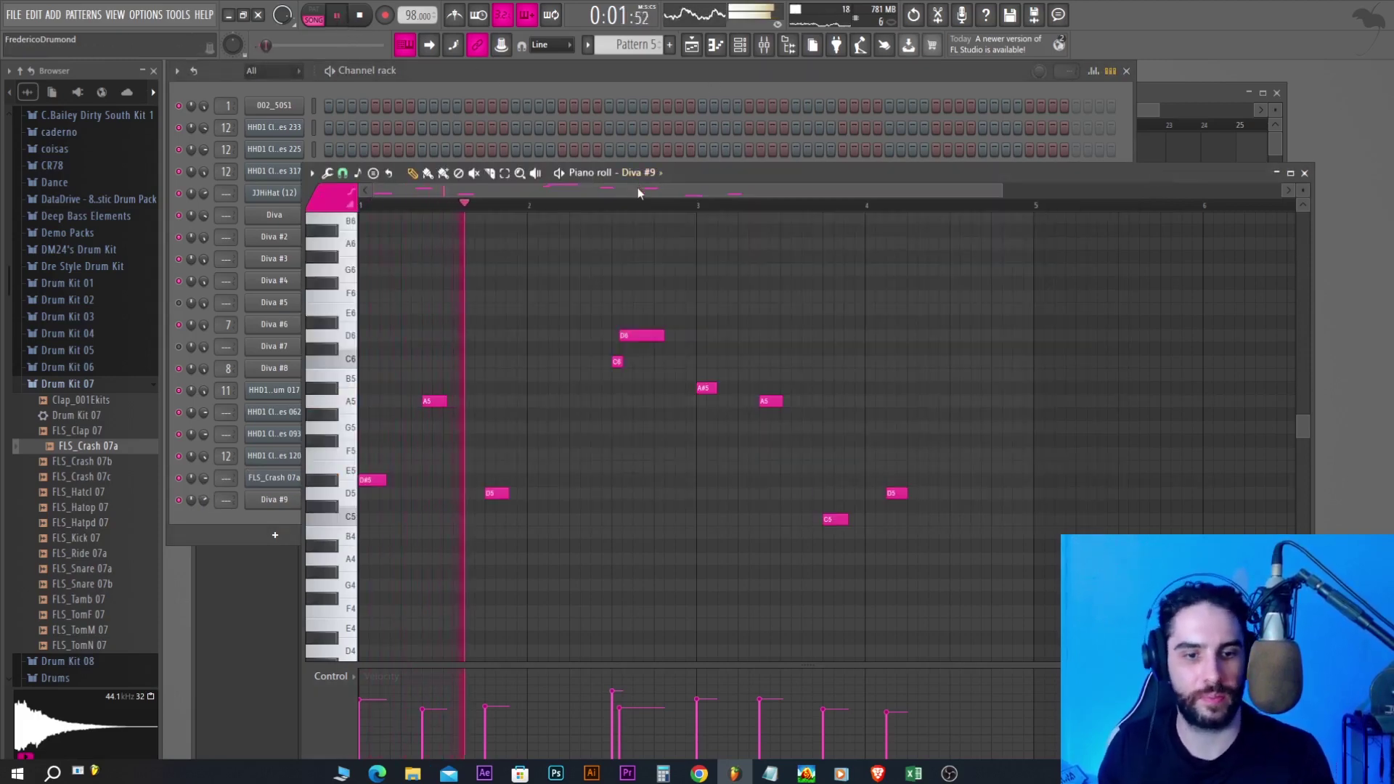
key(space)
Change the Diva #9 line's first two notes to A#5 and A5, play it back and close the piano roll
drag(432, 401, 370, 387)
drag(371, 480, 427, 393)
key(space)
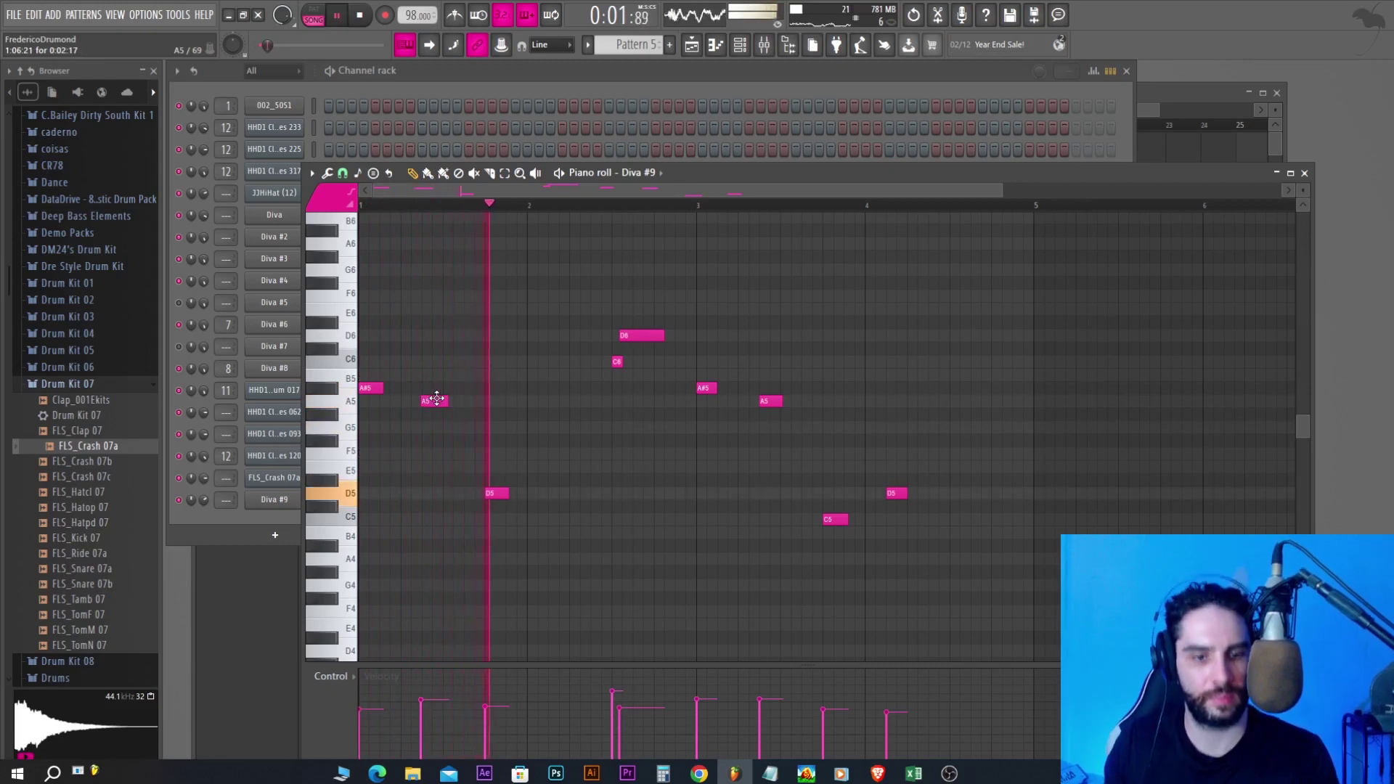
click(1304, 173)
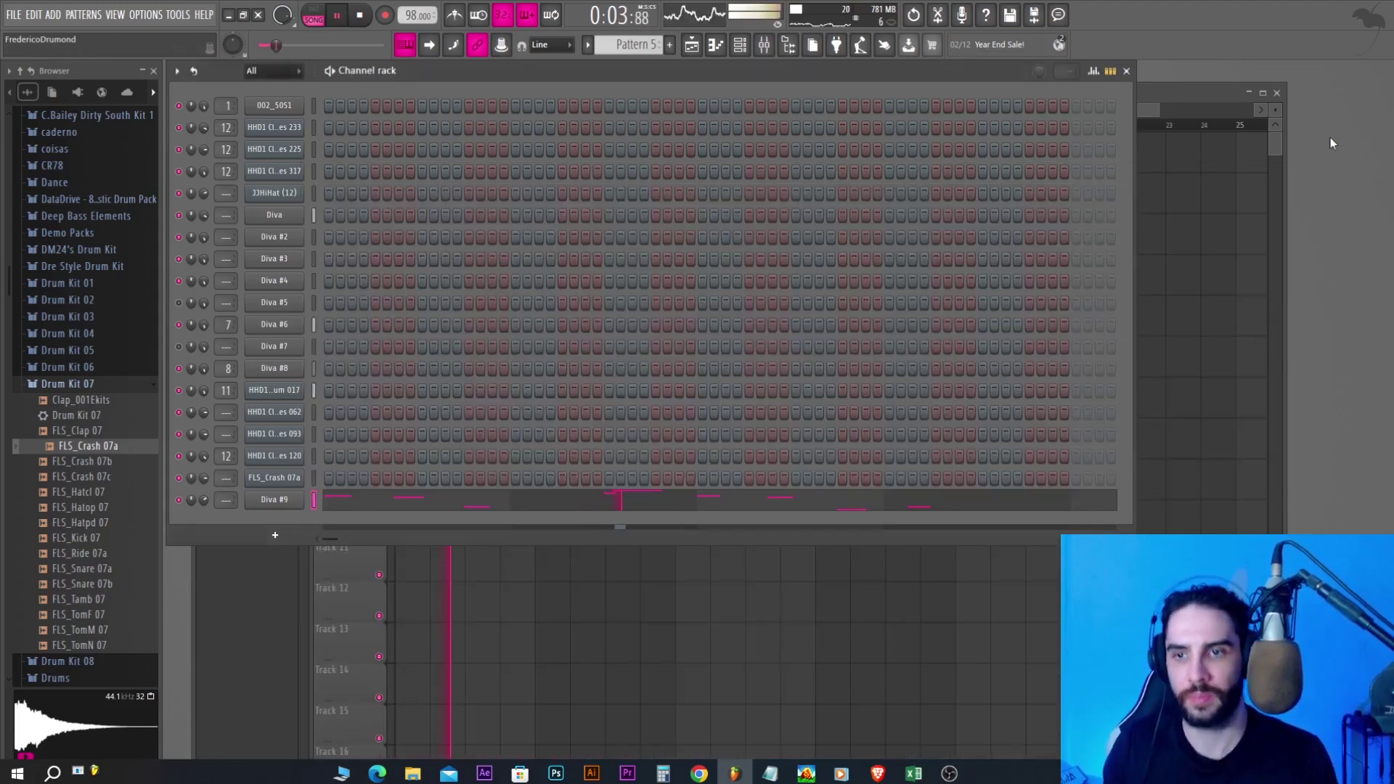
Try lowering the short C6 note before the D6 in bar 2 of the Diva #9 line, replaying the passage
click(668, 500)
click(608, 206)
key(space)
drag(617, 361, 618, 376)
key(space)
key(space)
click(618, 364)
key(space)
key(space)
right_click(615, 373)
drag(619, 364, 617, 361)
key(space)
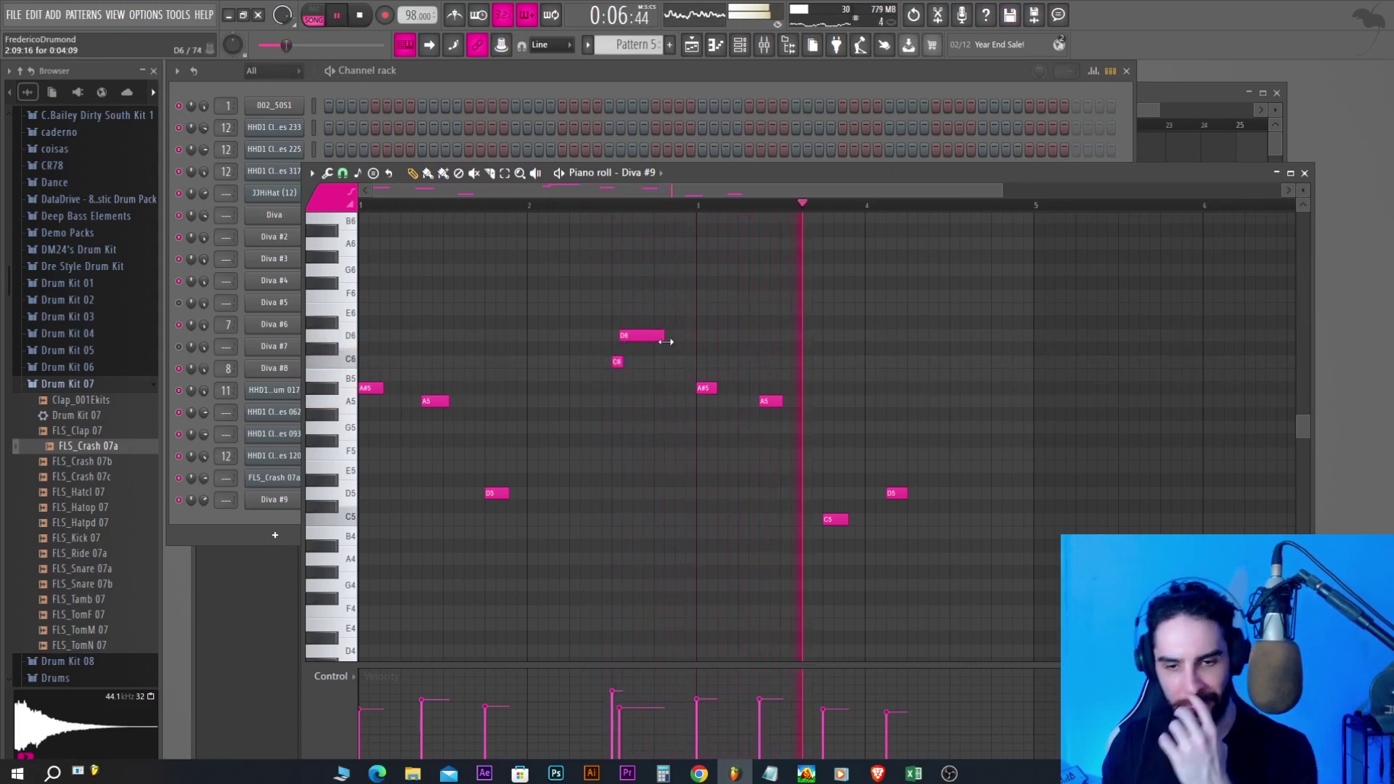
click(1305, 174)
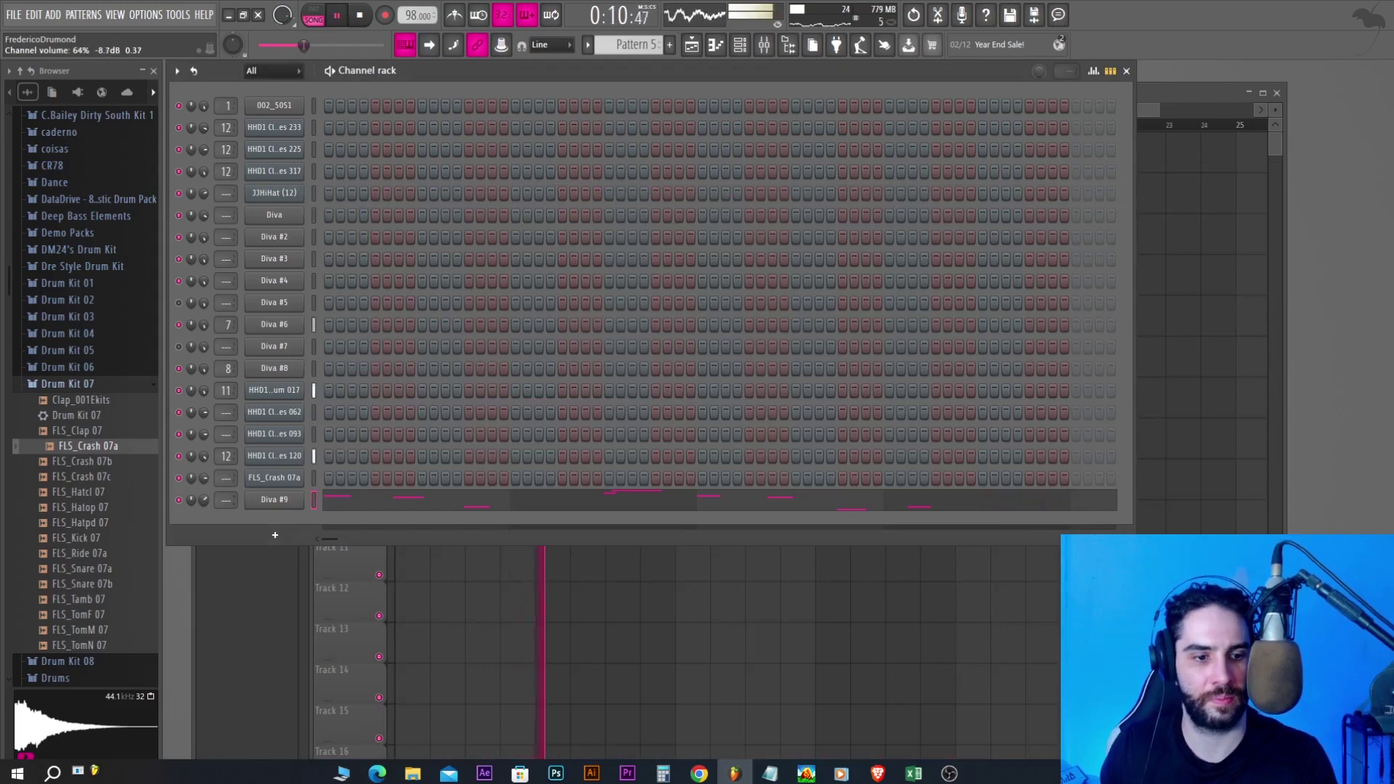
Open Pattern 3 from the playlist, shorten the second C4 note in bar 1 of its Diva line and stop playback
click(693, 46)
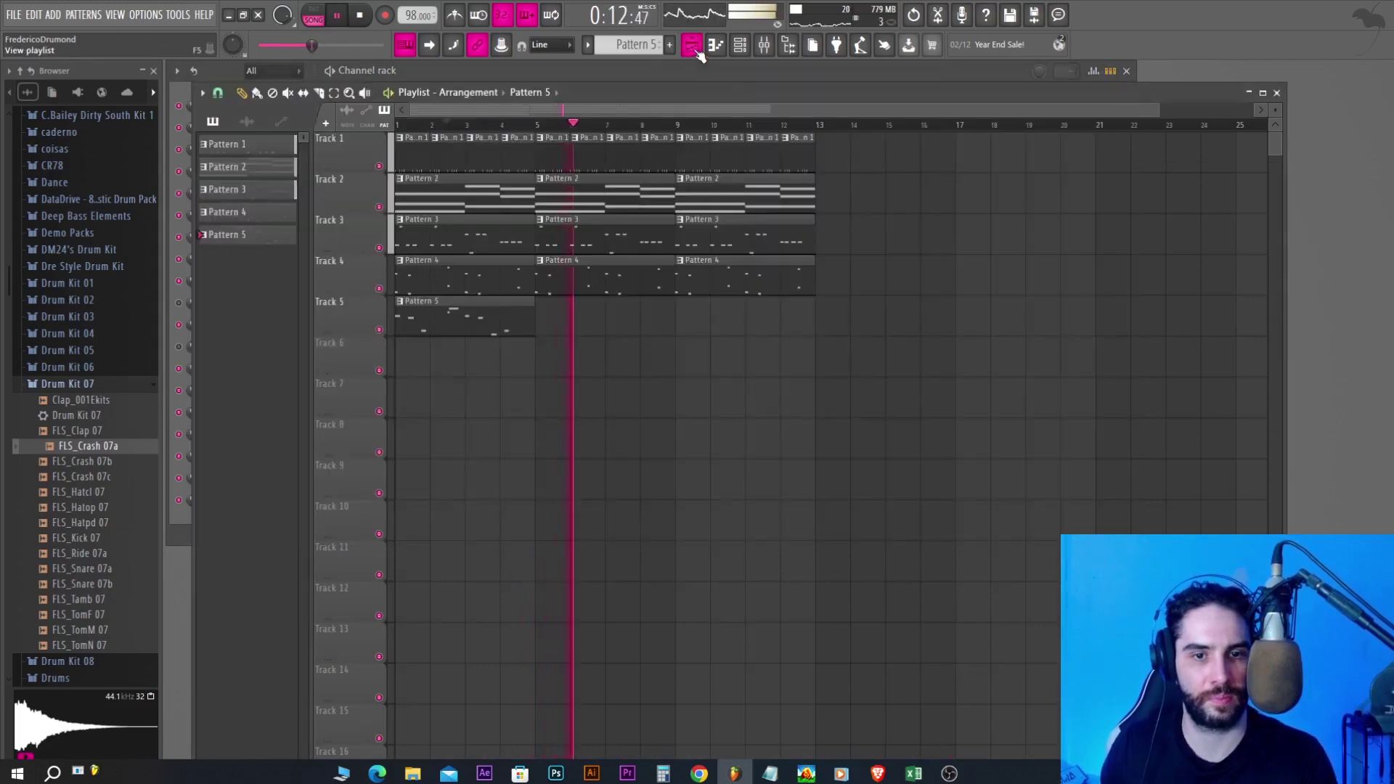
click(540, 126)
click(450, 219)
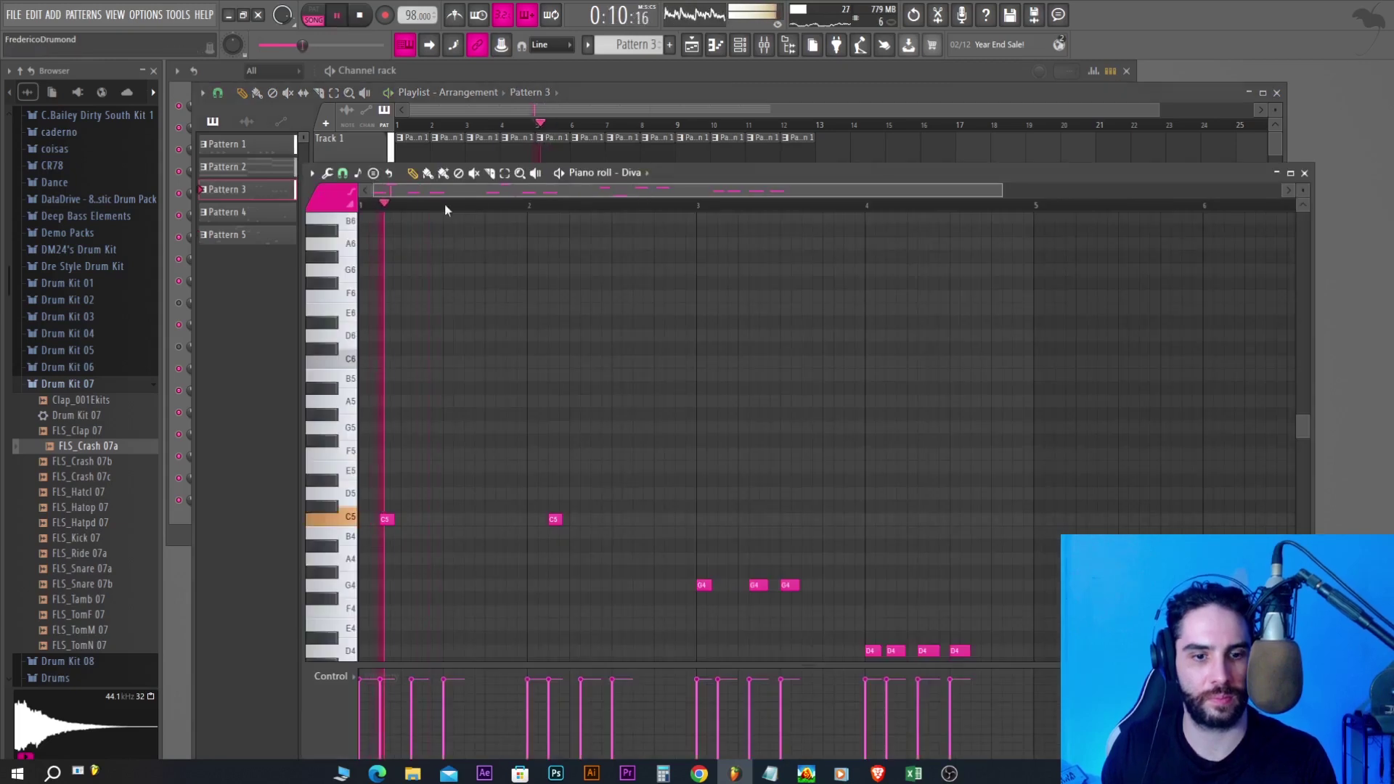
scroll(451, 305, down, 8)
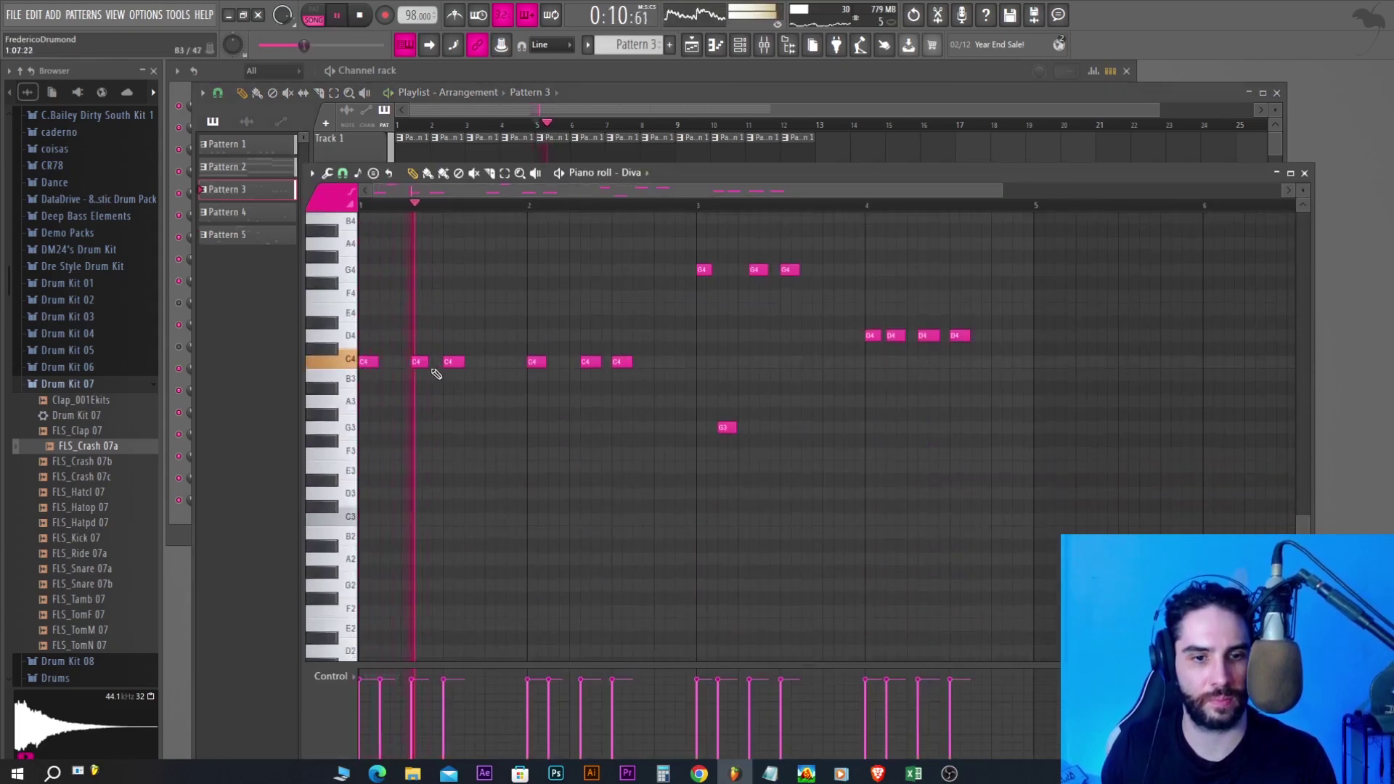
drag(428, 363, 418, 362)
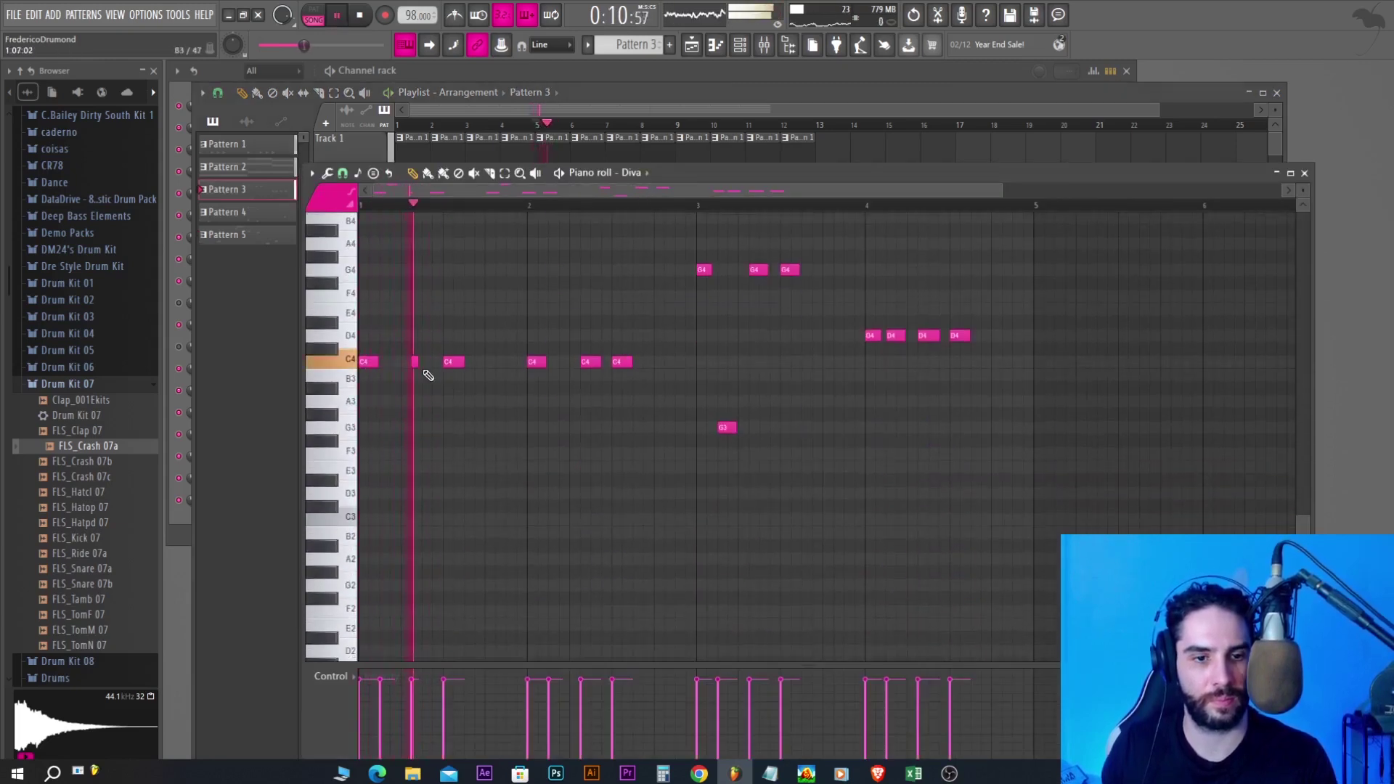
key(space)
click(426, 364)
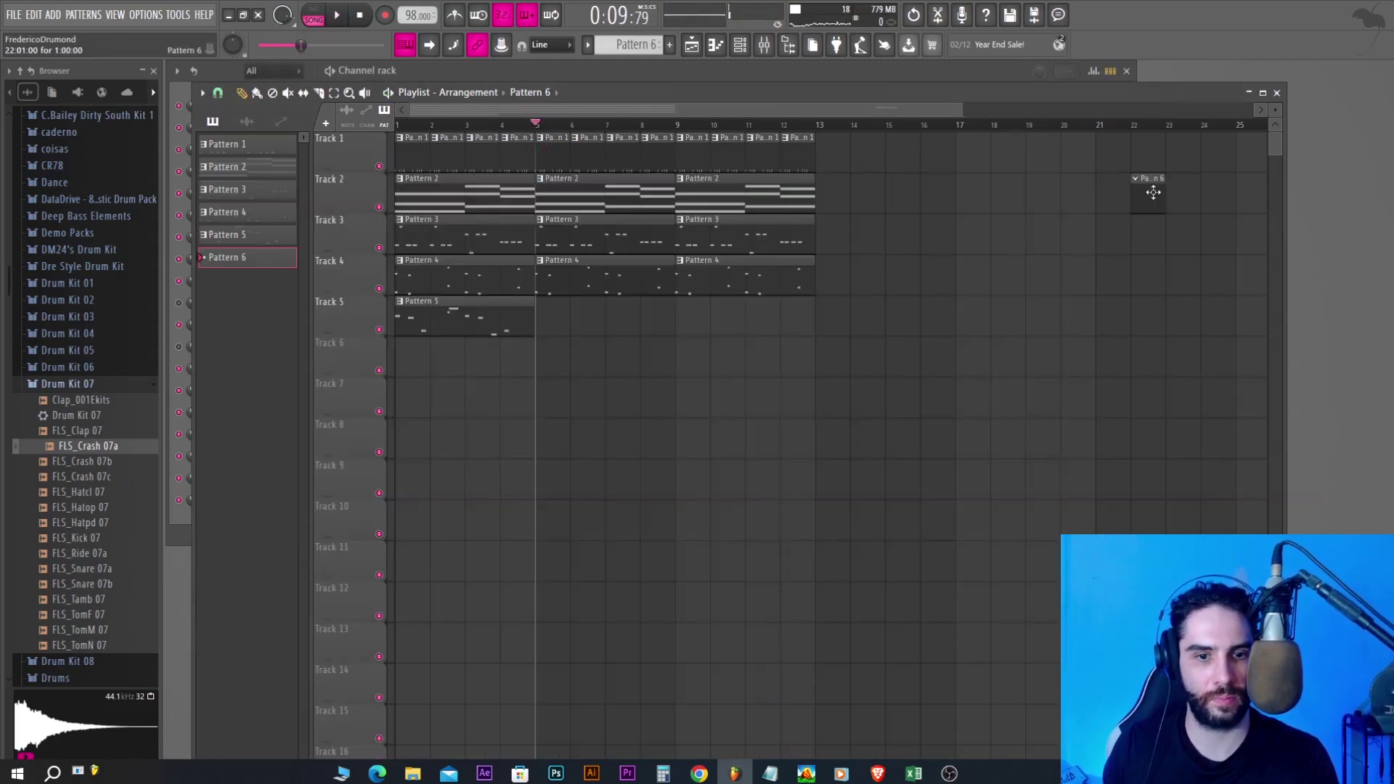
Move the Pattern 6 clip to bar 1 on Track 7 and open the channel rack
drag(1151, 193, 420, 402)
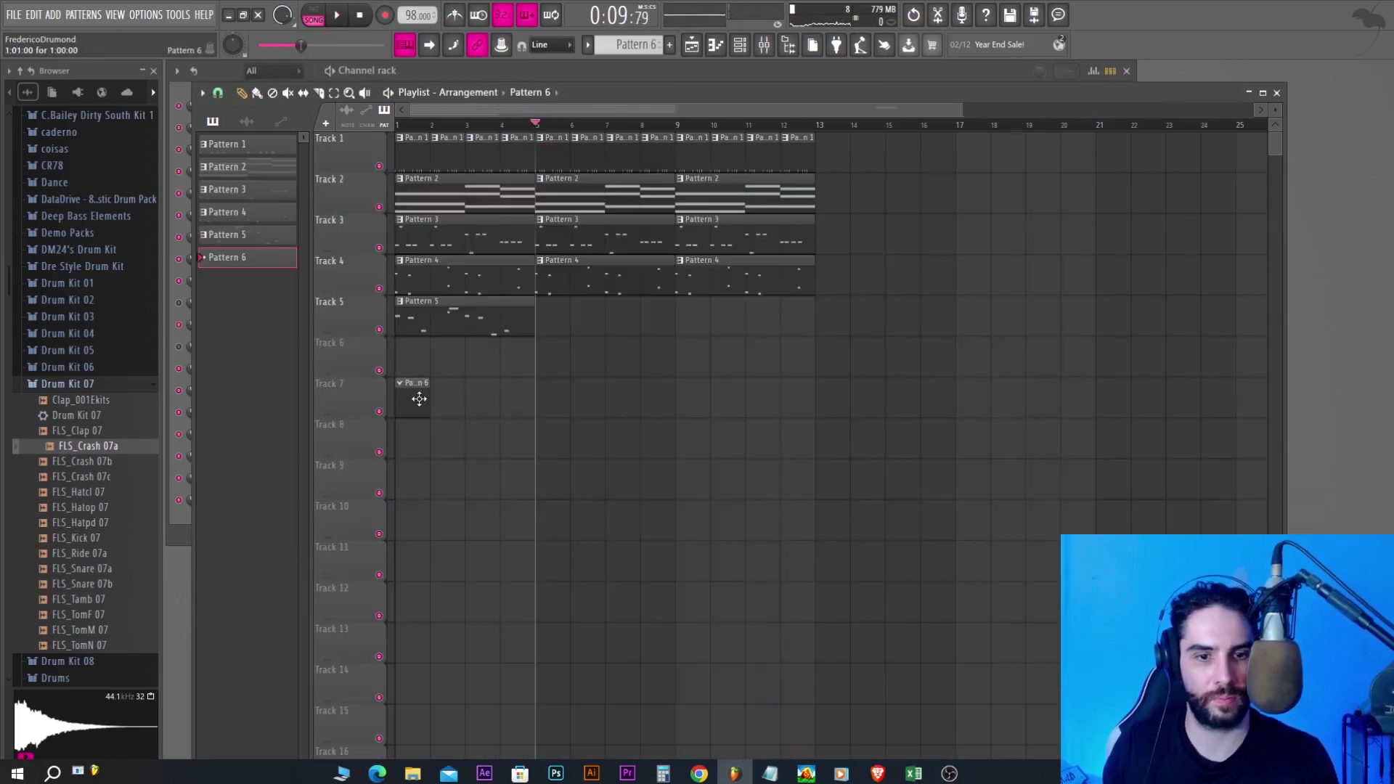
key(F6)
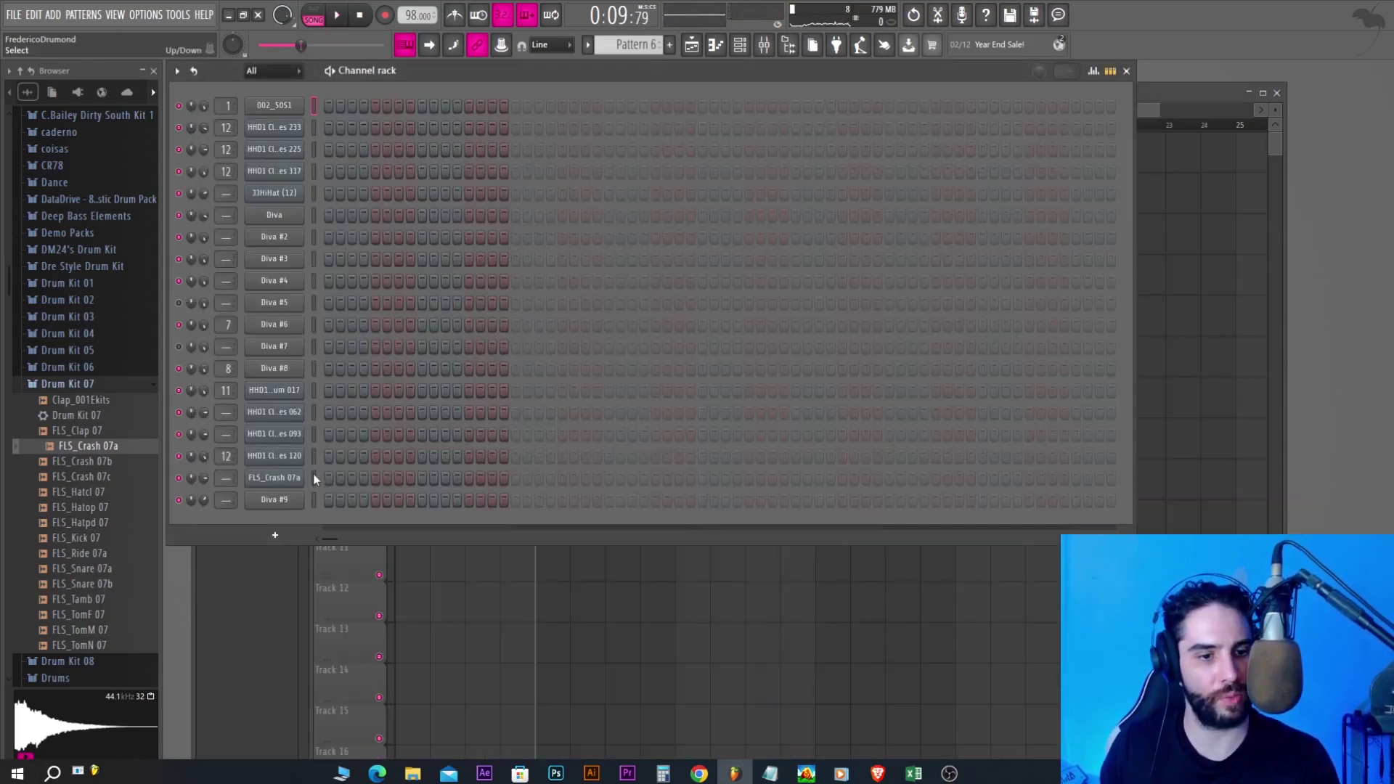
Audition the drum sample channels one by one, ending with FLS_Crash 07a
key(q)
click(316, 147)
key(q)
click(313, 175)
key(q)
click(315, 188)
key(q)
click(313, 108)
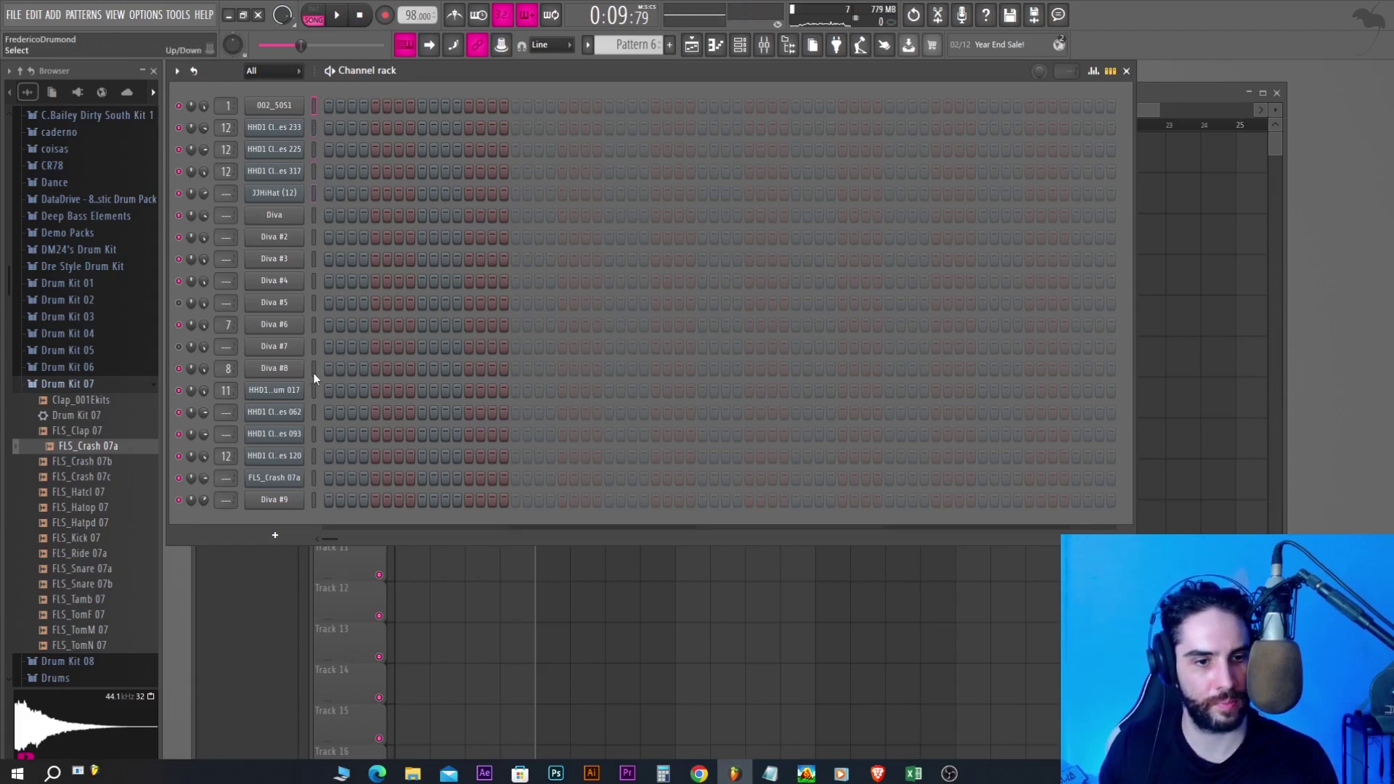
key(q)
click(315, 412)
key(q)
click(315, 435)
key(q)
click(315, 456)
click(315, 478)
key(q)
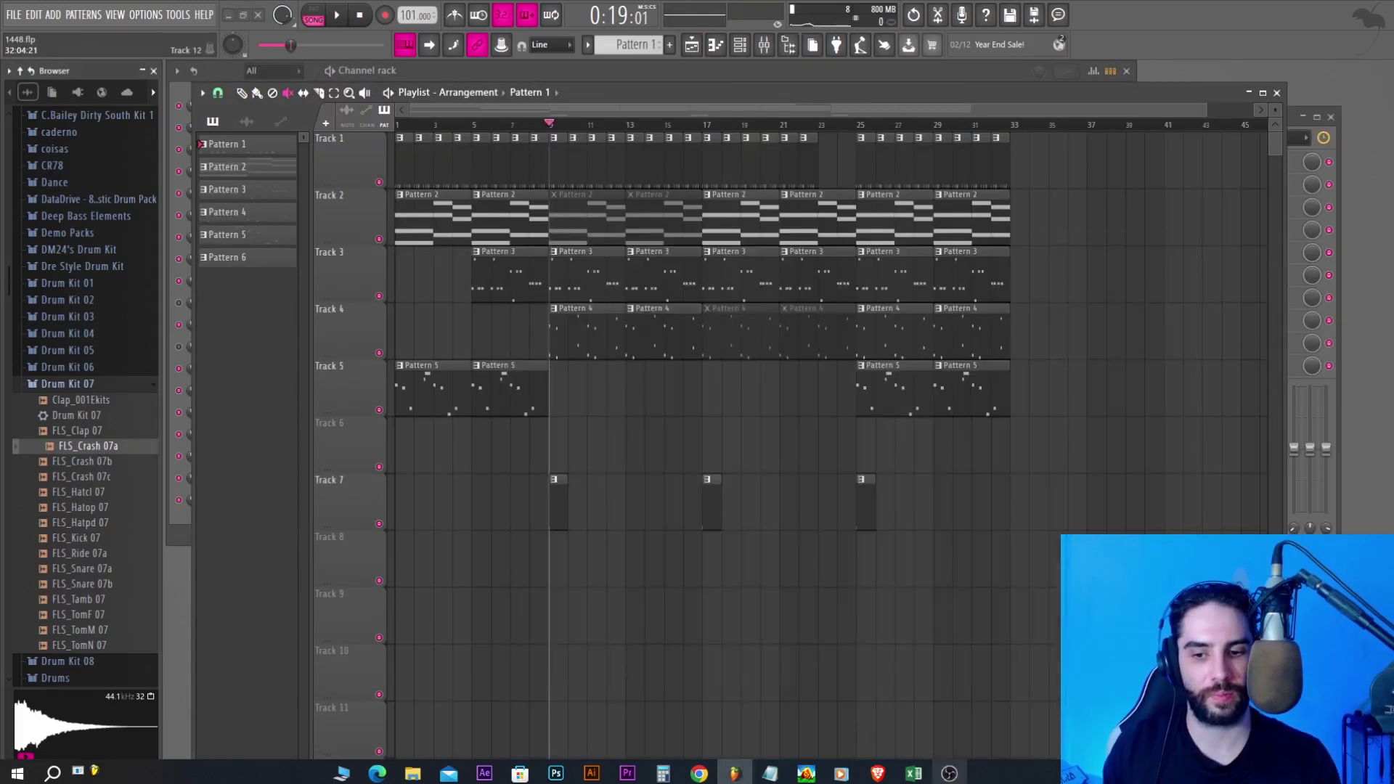
click(949, 773)
click(949, 774)
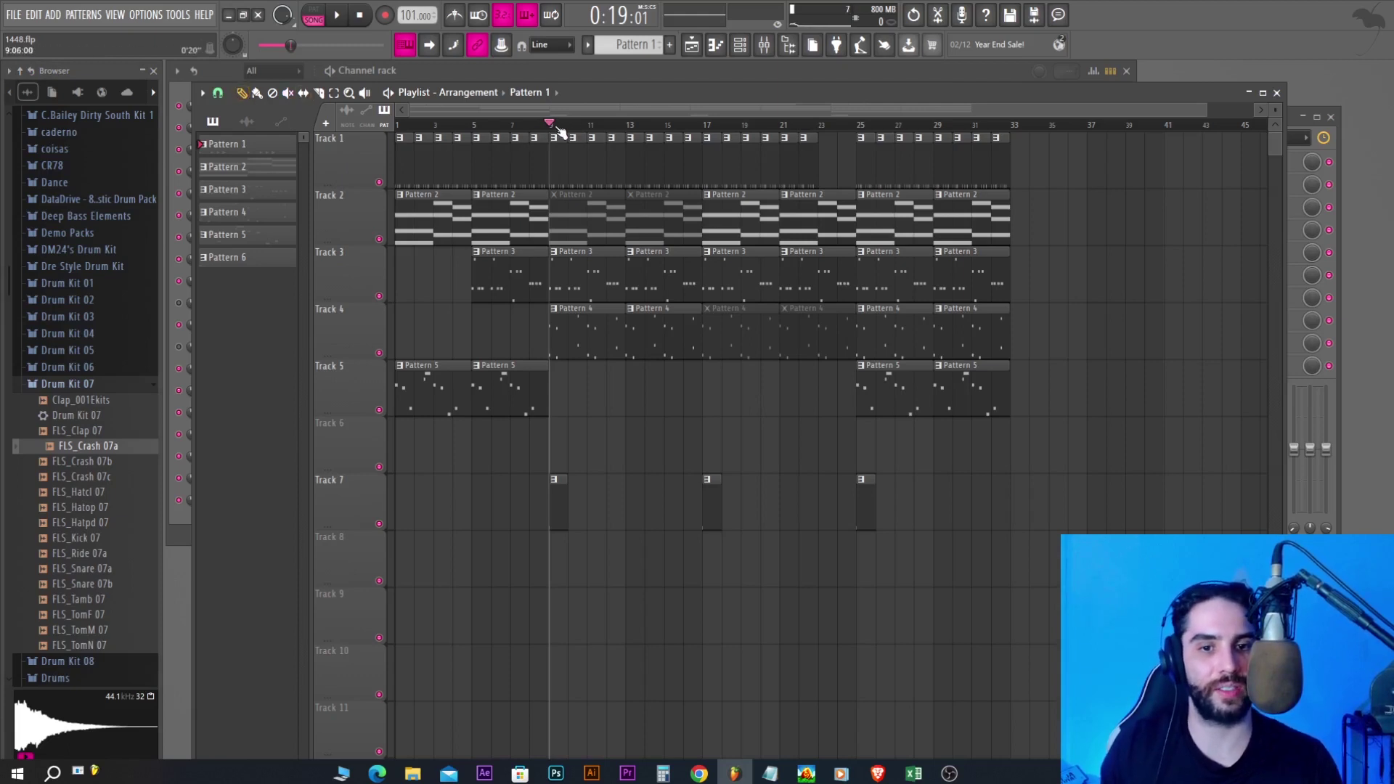
Duplicate all clips from bar 9 up to bar 33 twice in a row, extending the arrangement to bar 81
drag(574, 133, 945, 160)
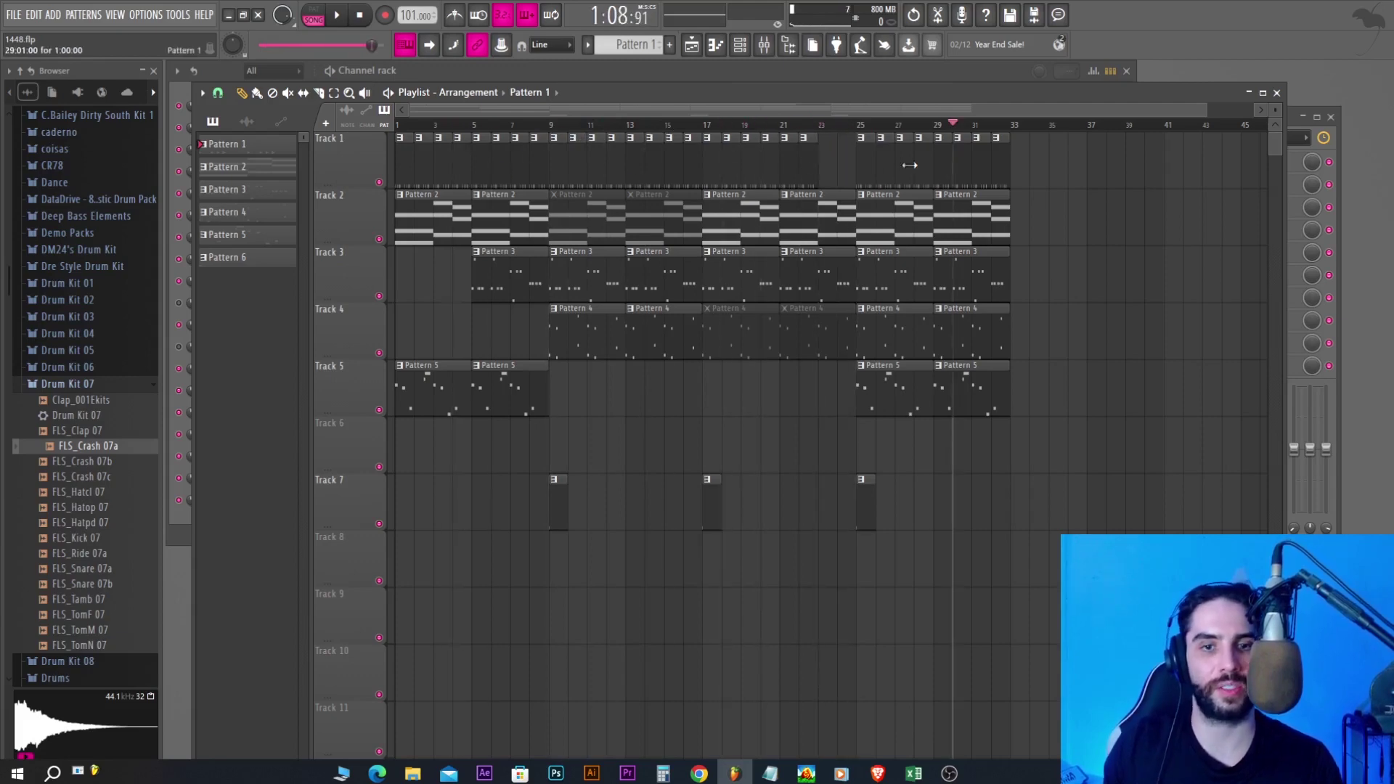
drag(1058, 588, 555, 145)
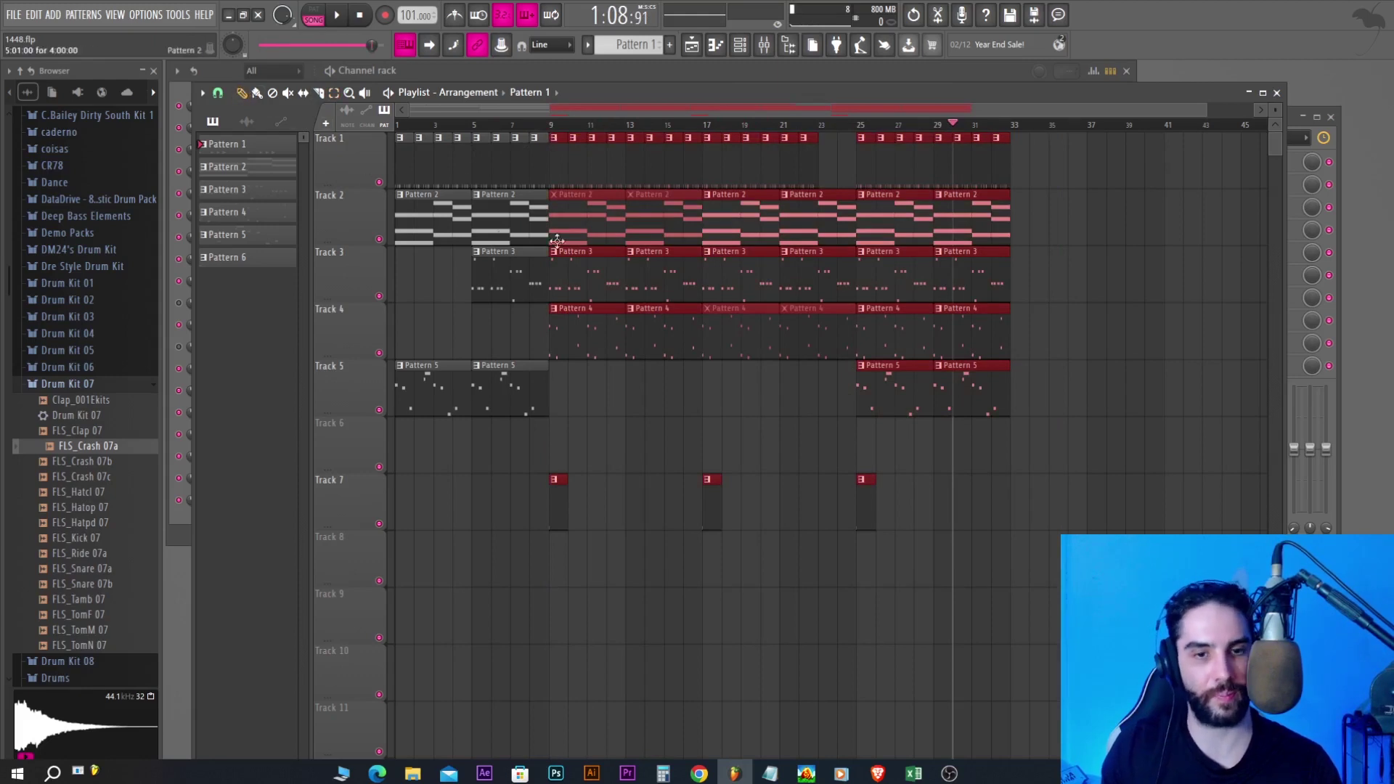
key(ctrl+b)
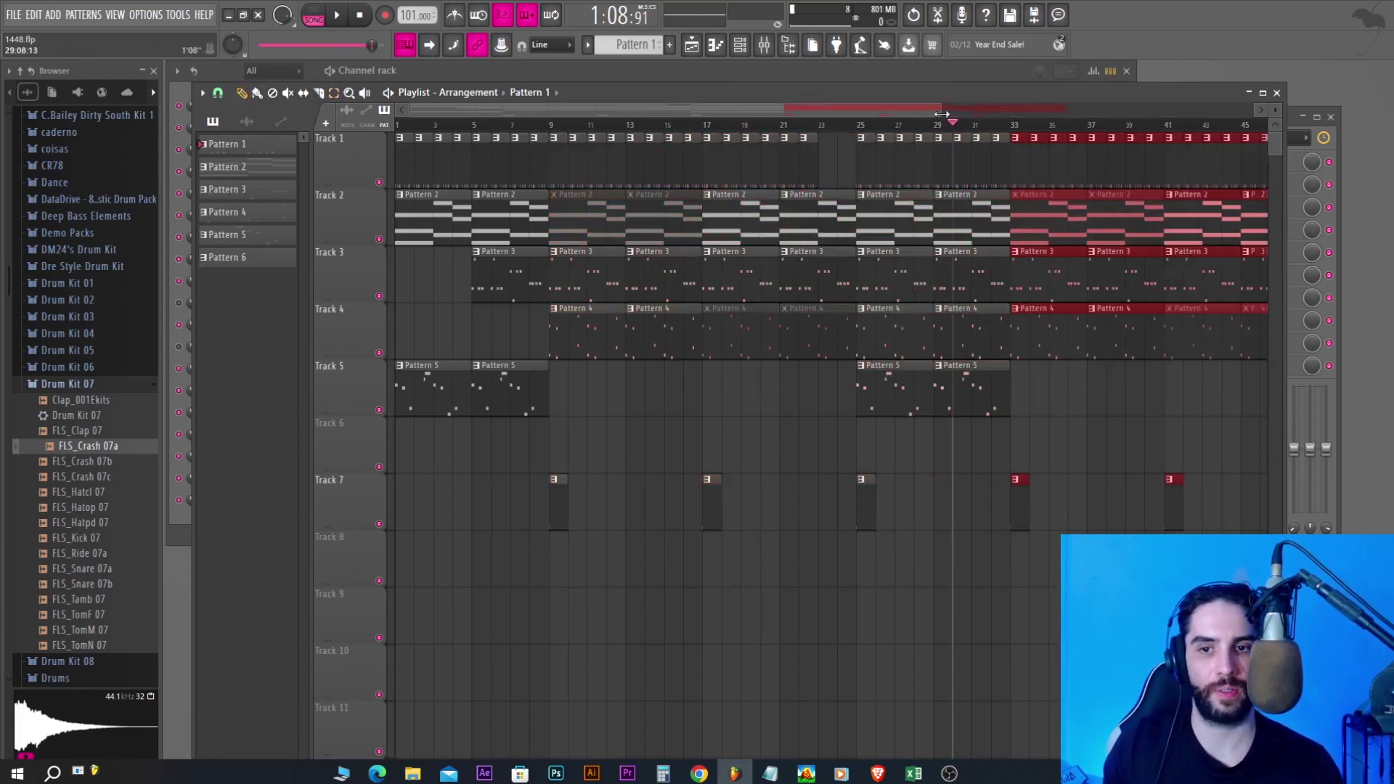
drag(941, 114, 1261, 114)
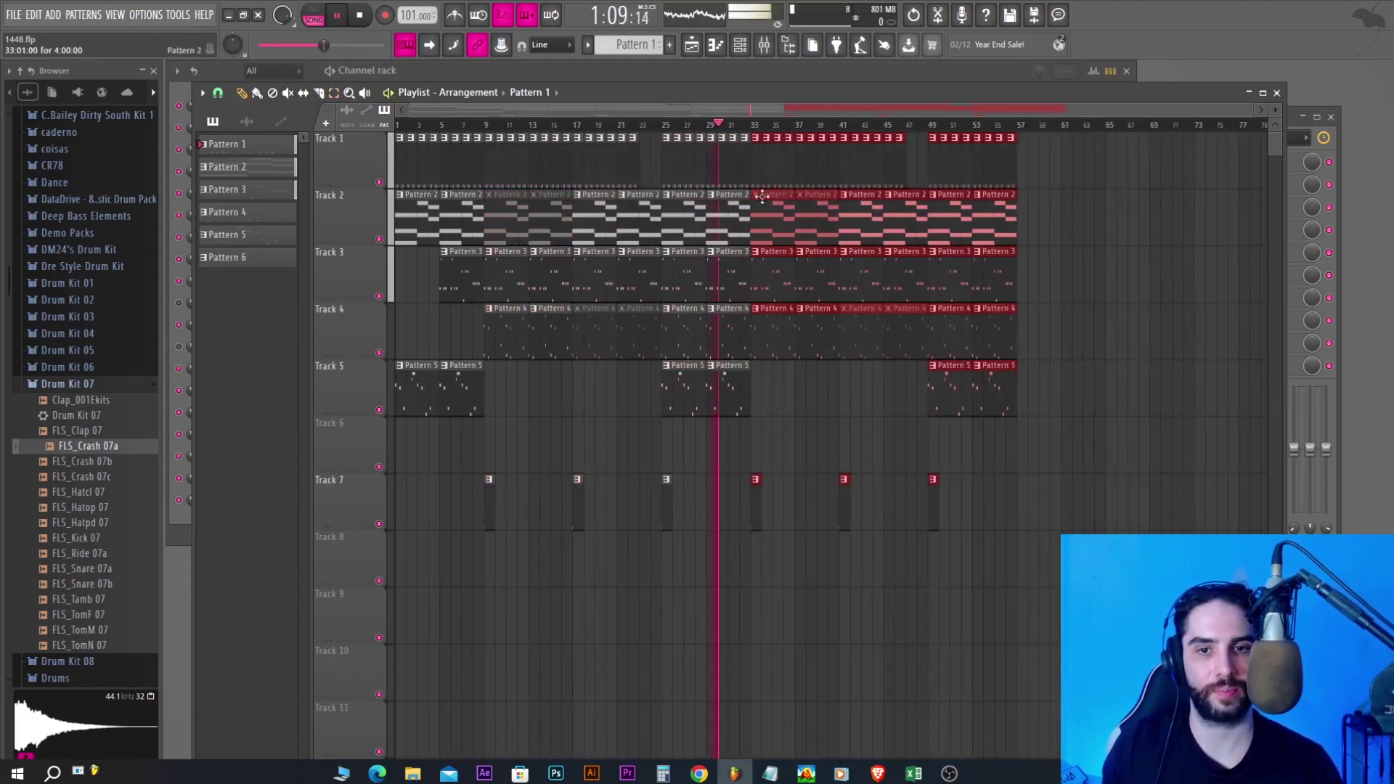
drag(774, 225, 1044, 225)
drag(930, 113, 1066, 115)
Set the playhead to bar 57 and delete the Pattern 1 clips on Track 1 in bars 57 to 64
click(848, 124)
click(878, 397)
right_click(878, 397)
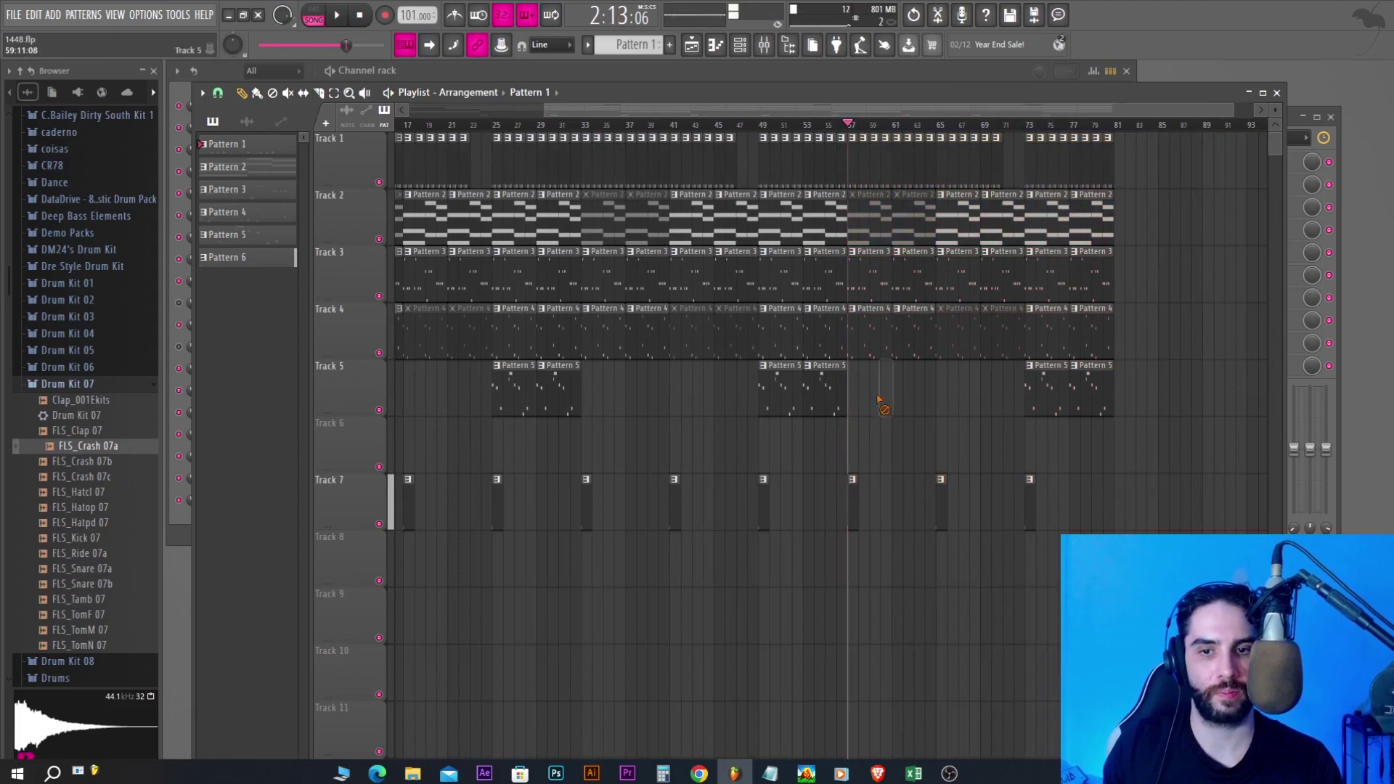
right_click(859, 158)
right_click(907, 160)
Unmute the Pattern 2 clips and mute the Pattern 3 clips in bars 57 to 64, and start playback
drag(868, 240, 899, 288)
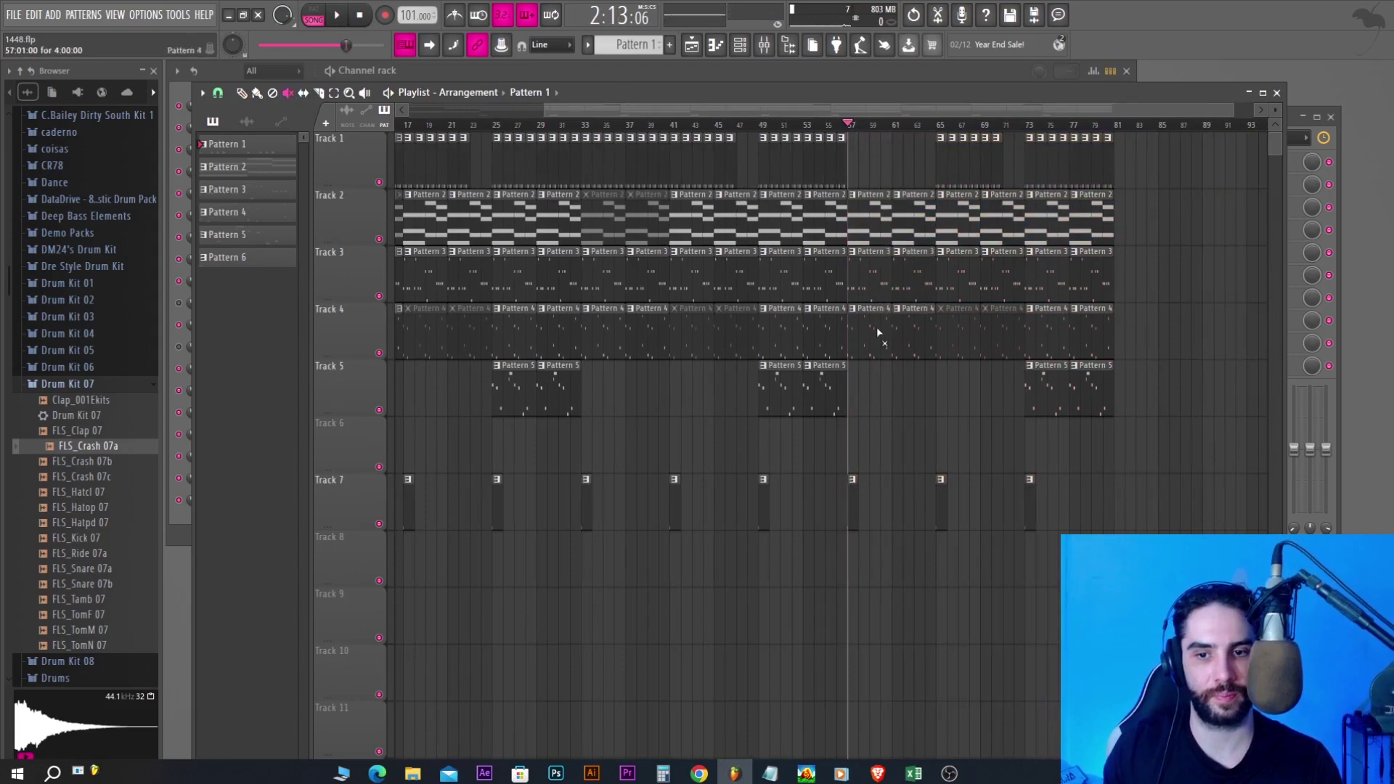
key(space)
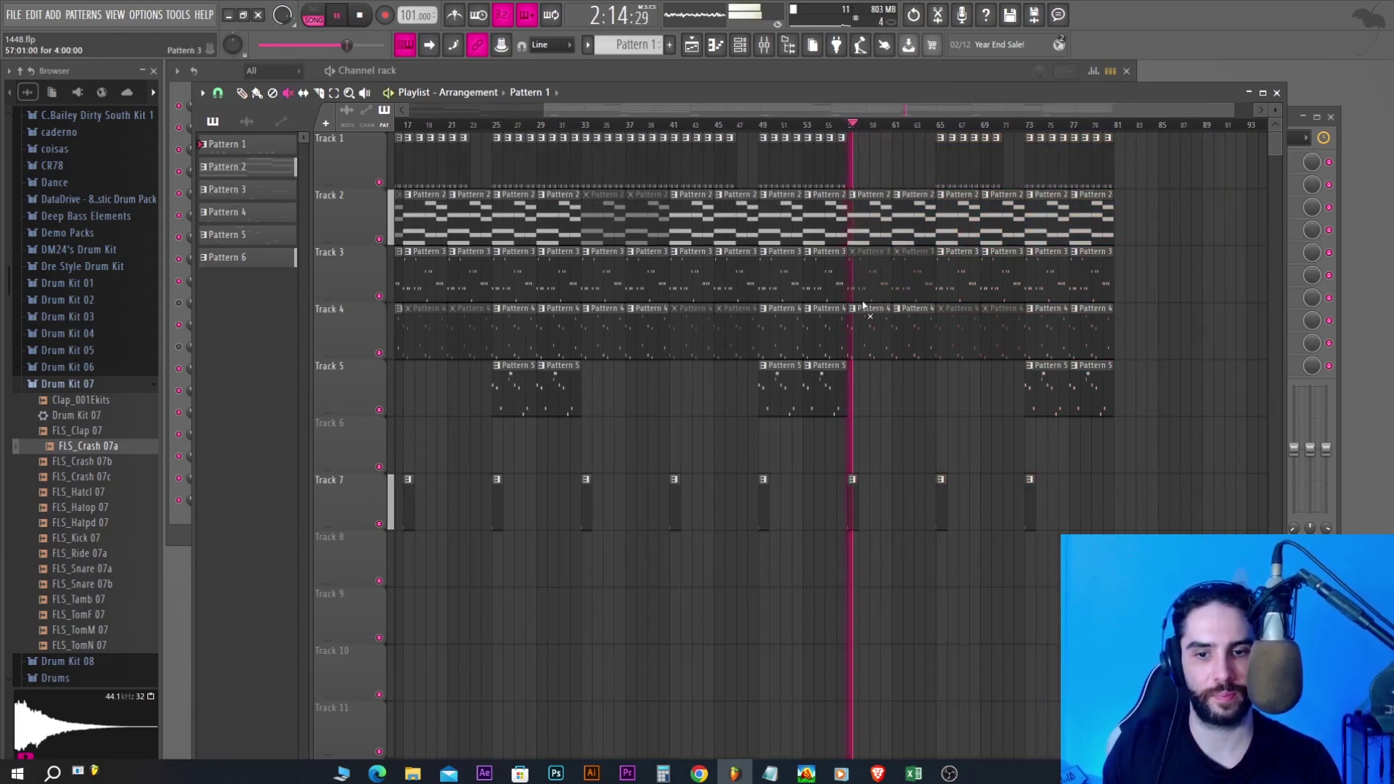
Place two Pattern 5 clips on Track 5 at bars 57 and 61
click(242, 92)
mouse_move(823, 386)
mouse_down()
mouse_move(878, 385)
mouse_move(829, 385)
mouse_up()
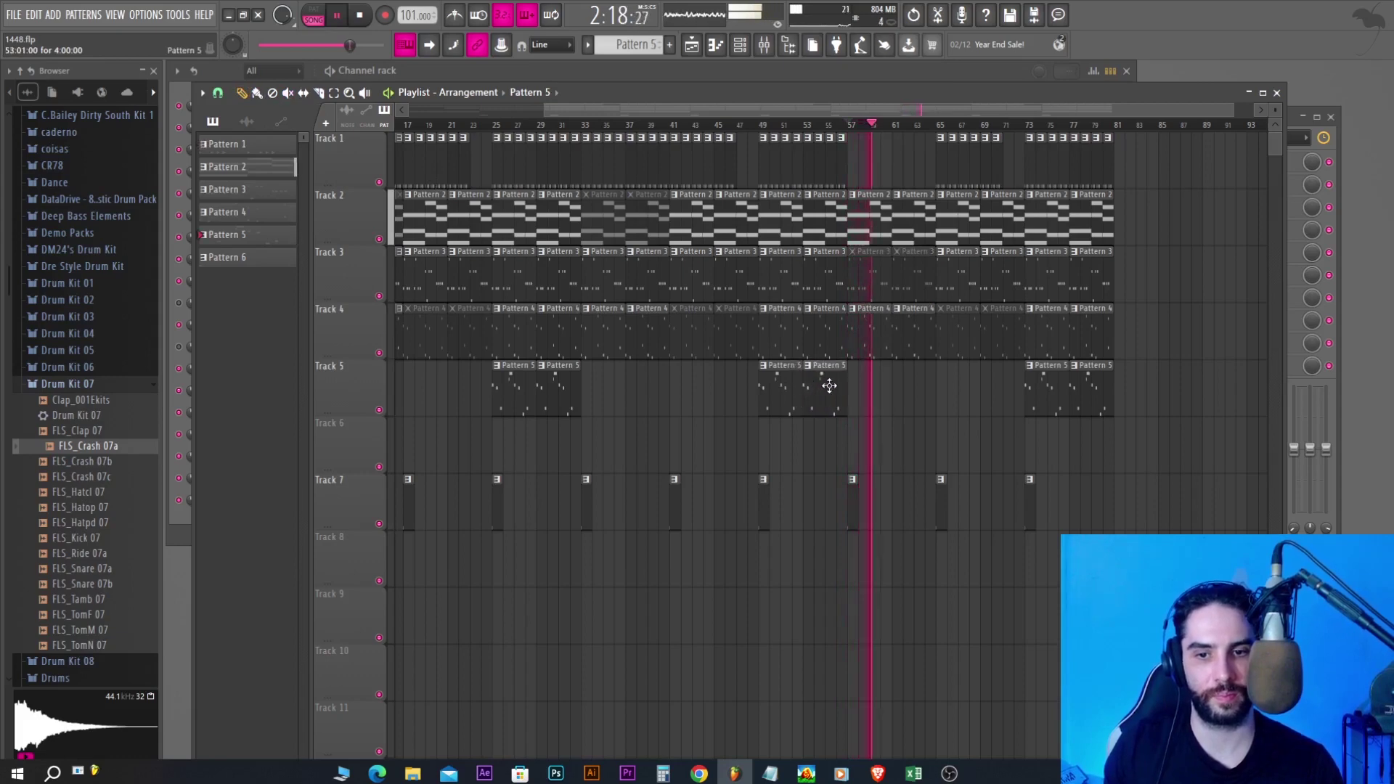
click(871, 386)
click(914, 386)
Unmute the two Pattern 4 clips in bars 65 to 72 and replay the section from bar 57
key(t)
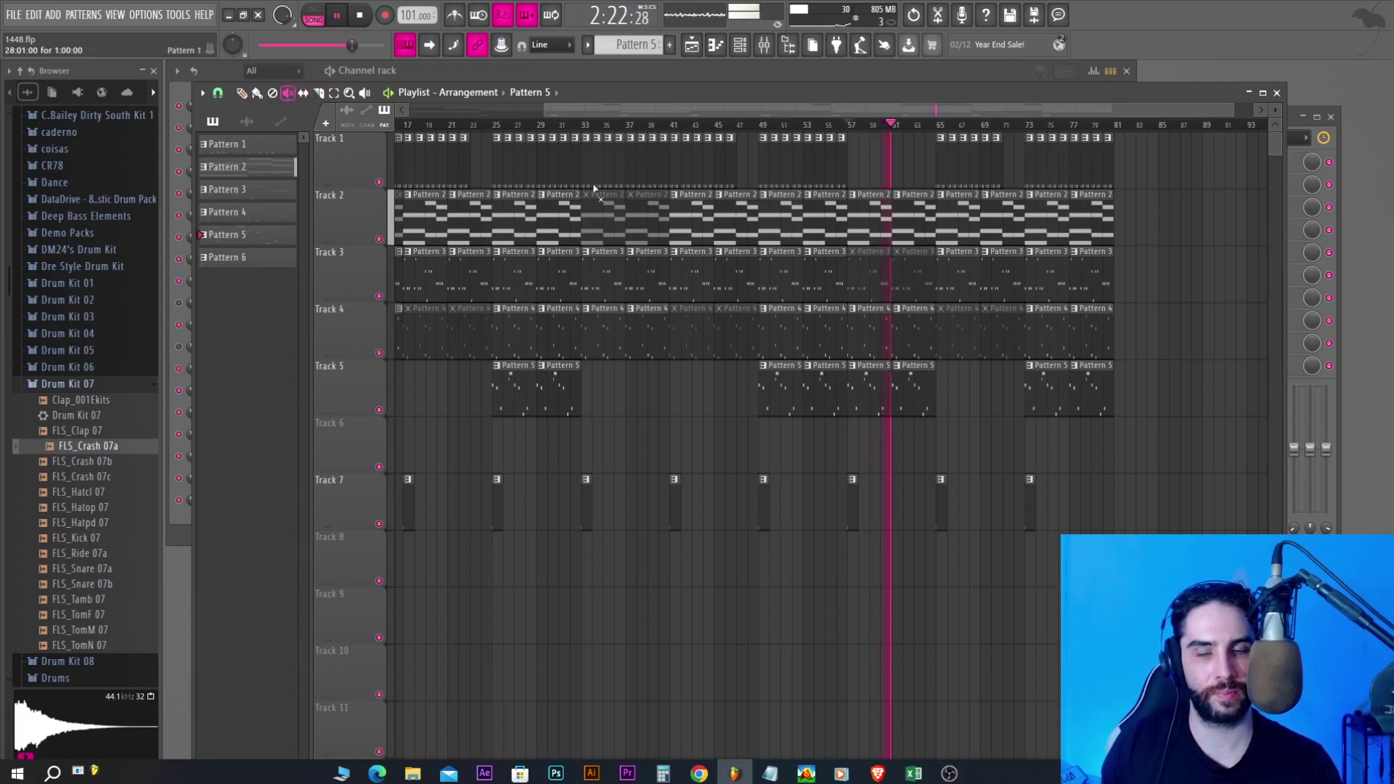
drag(959, 332, 1002, 333)
key(space)
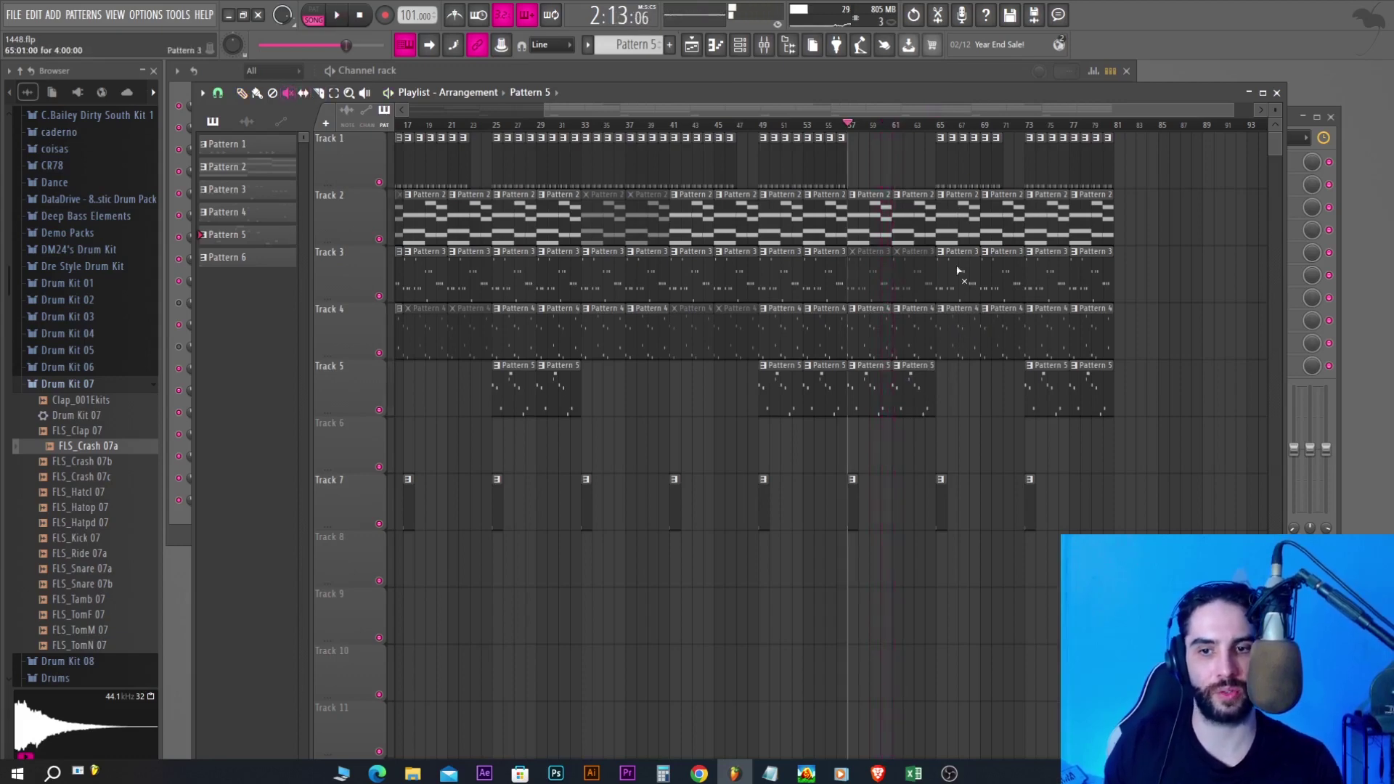
key(space)
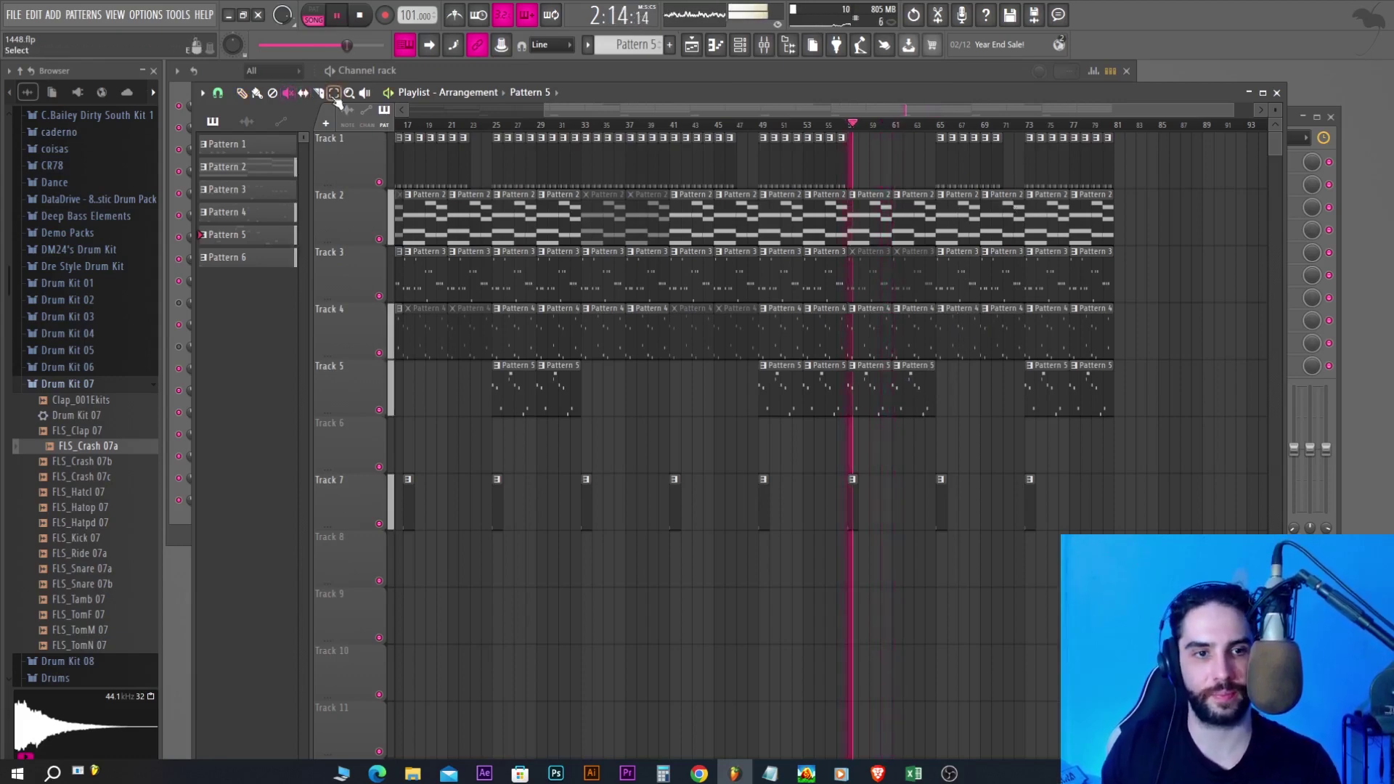
Delete the Pattern 1 clips from bar 73 onward and fill bars 71 and 72 on Track 1 with Pattern 1 clips
click(242, 92)
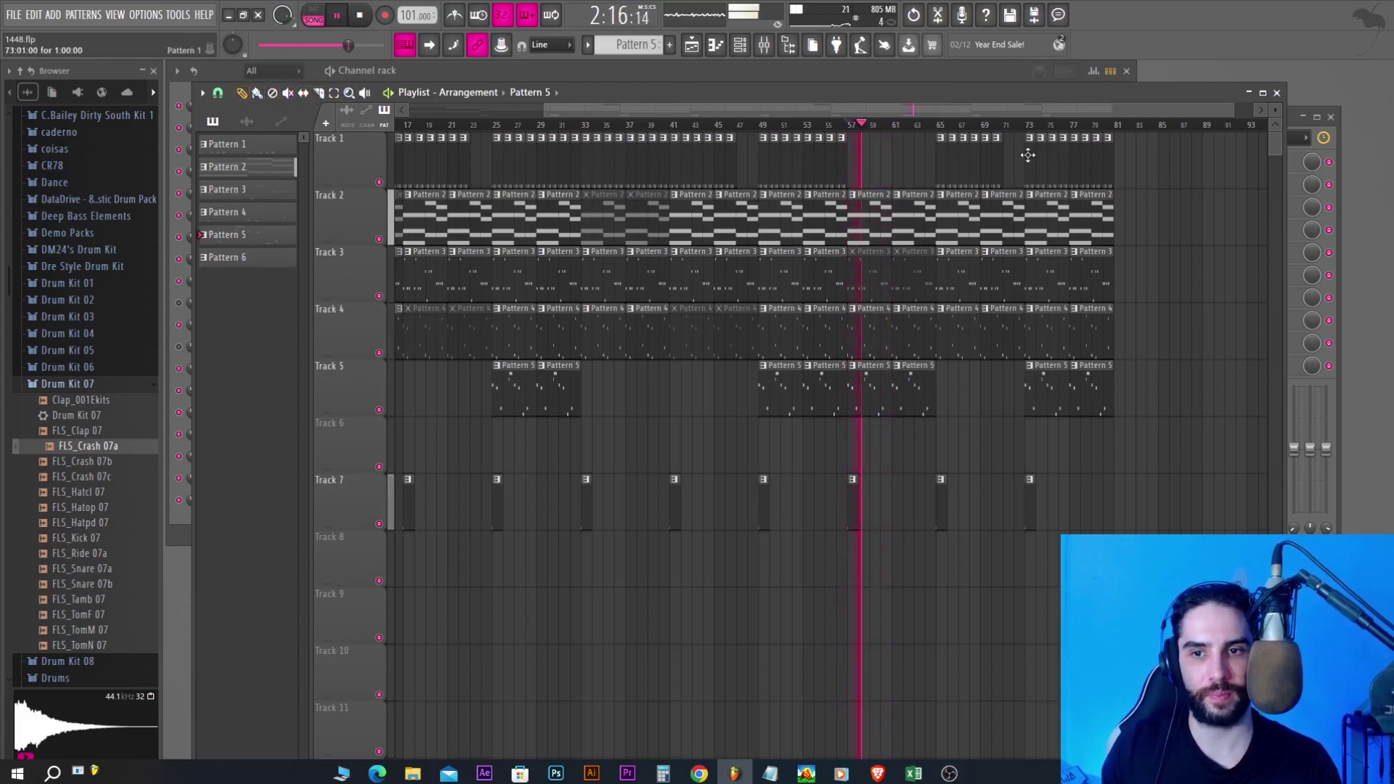
right_click(1060, 160)
click(997, 165)
click(1009, 171)
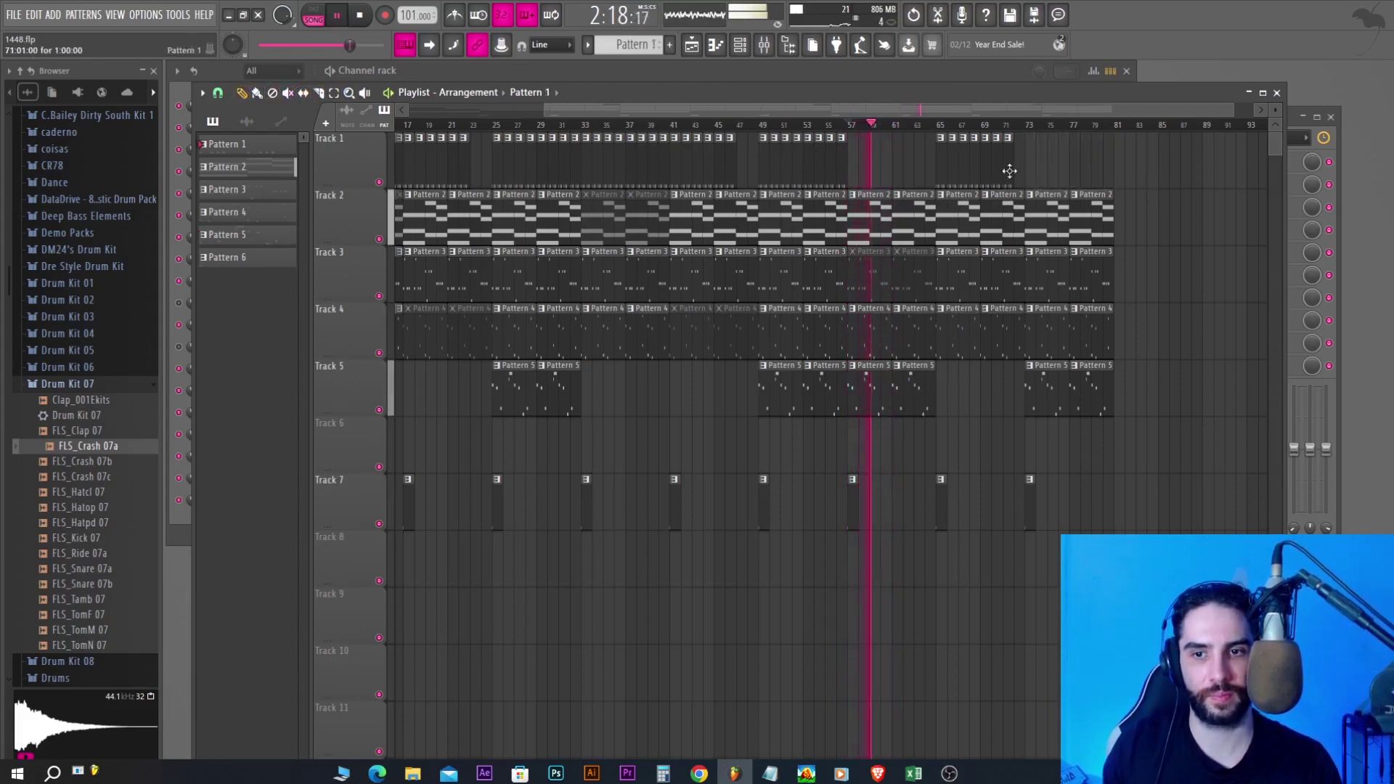
drag(1014, 171, 1024, 171)
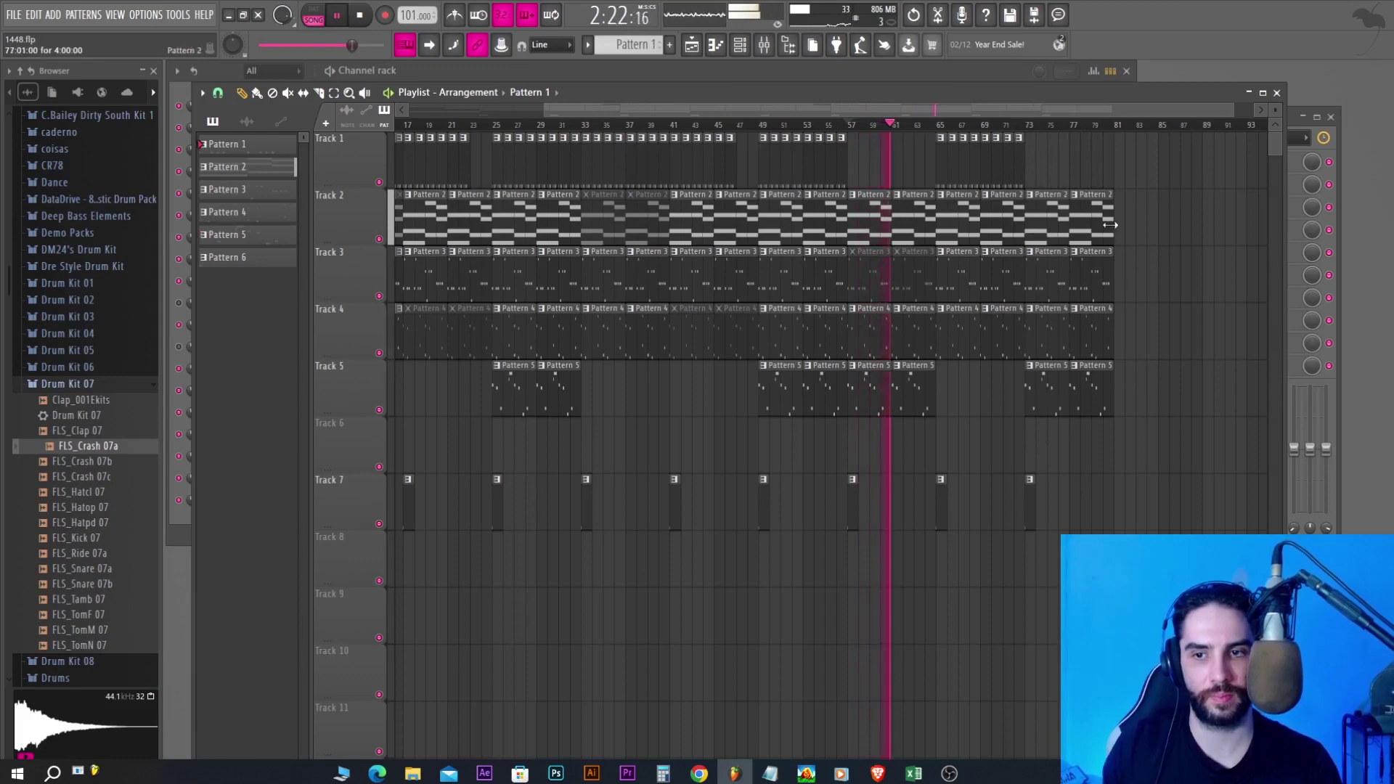
Extend the last Pattern 2 clip on Track 2 by about two bars and save the project
drag(1110, 225, 1135, 225)
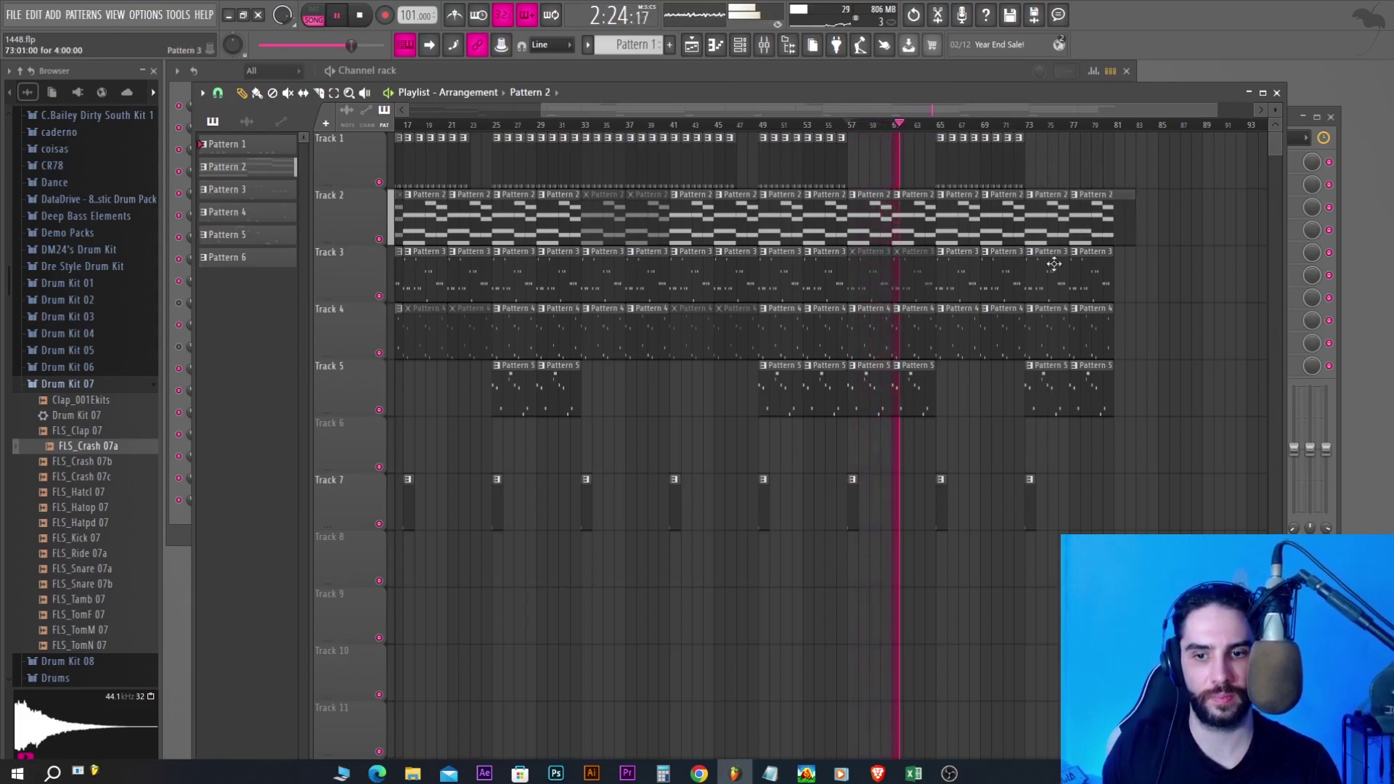
click(13, 14)
click(29, 80)
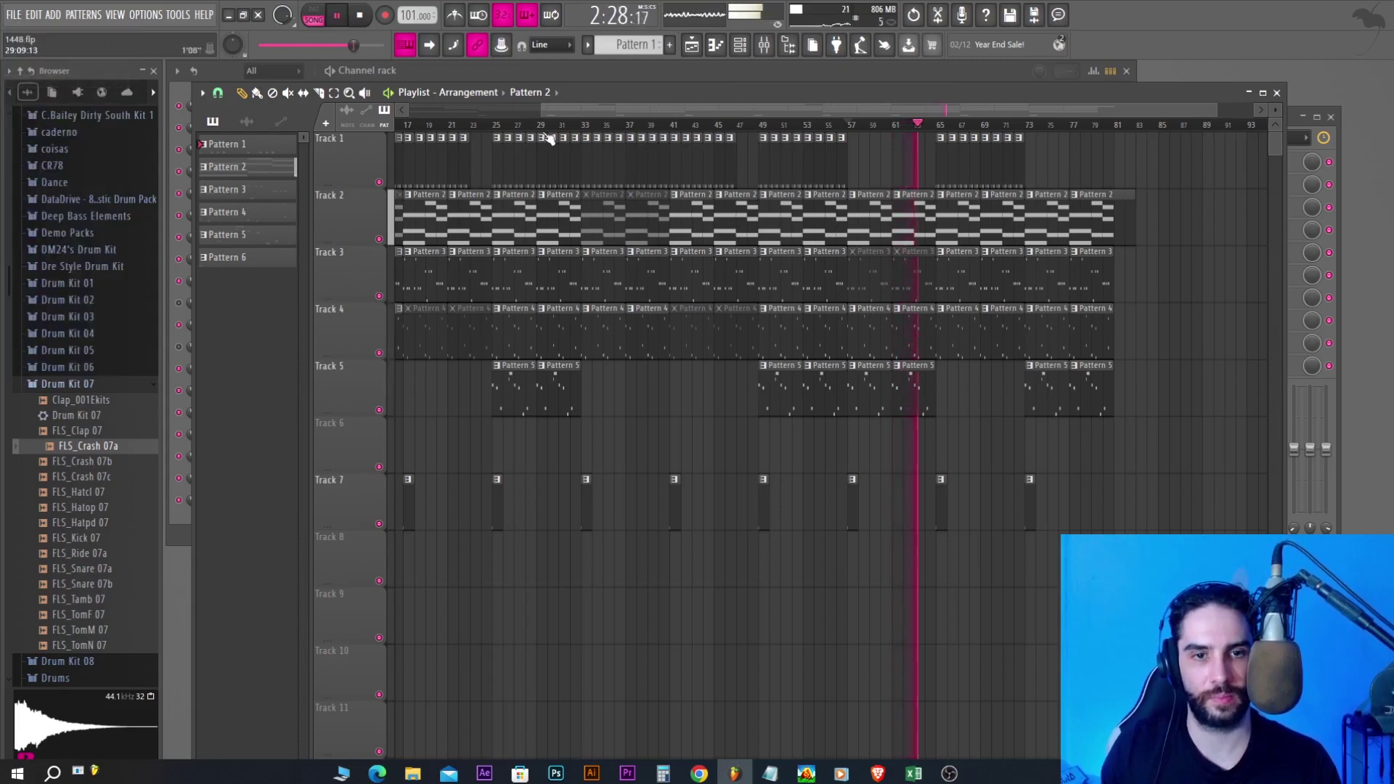
Show the whole arrangement and play its ending from around bar 77
drag(540, 109, 406, 109)
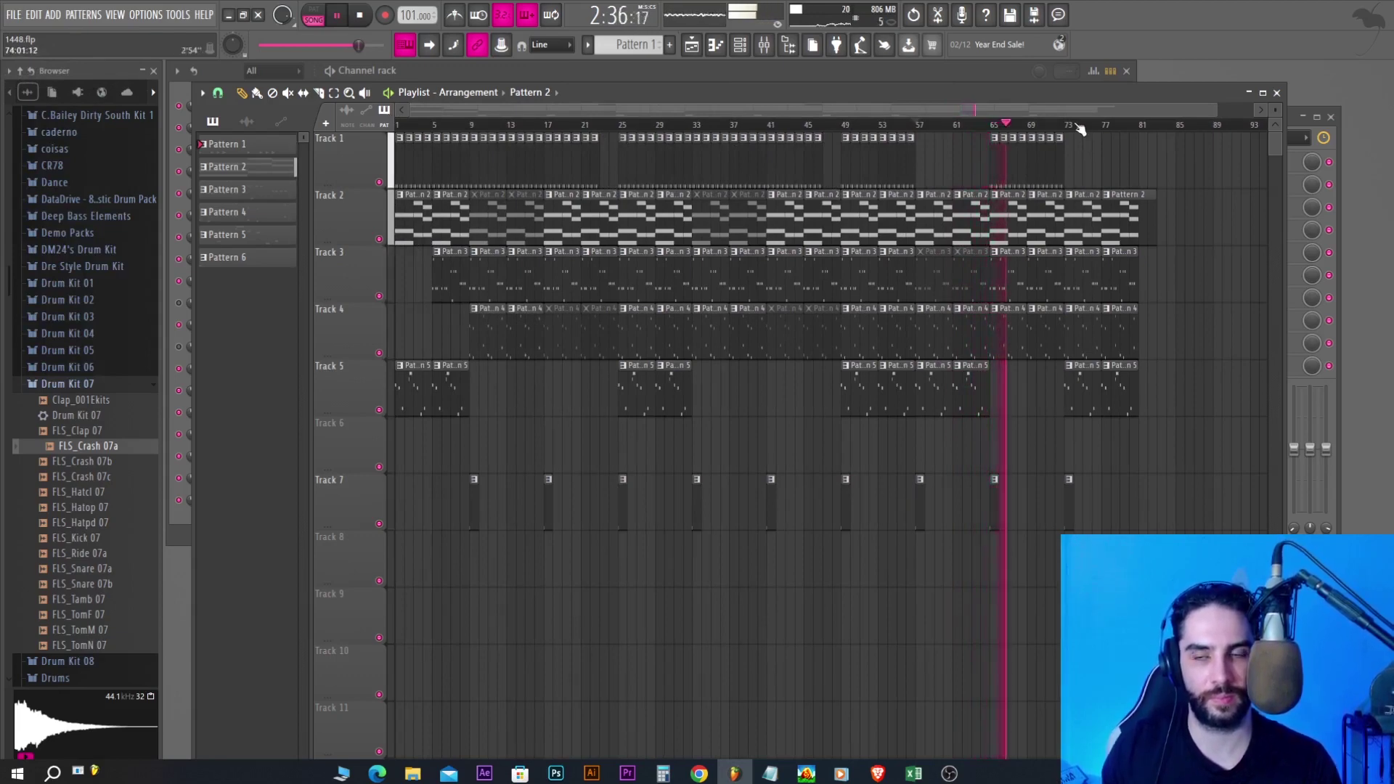
drag(1071, 127, 1115, 133)
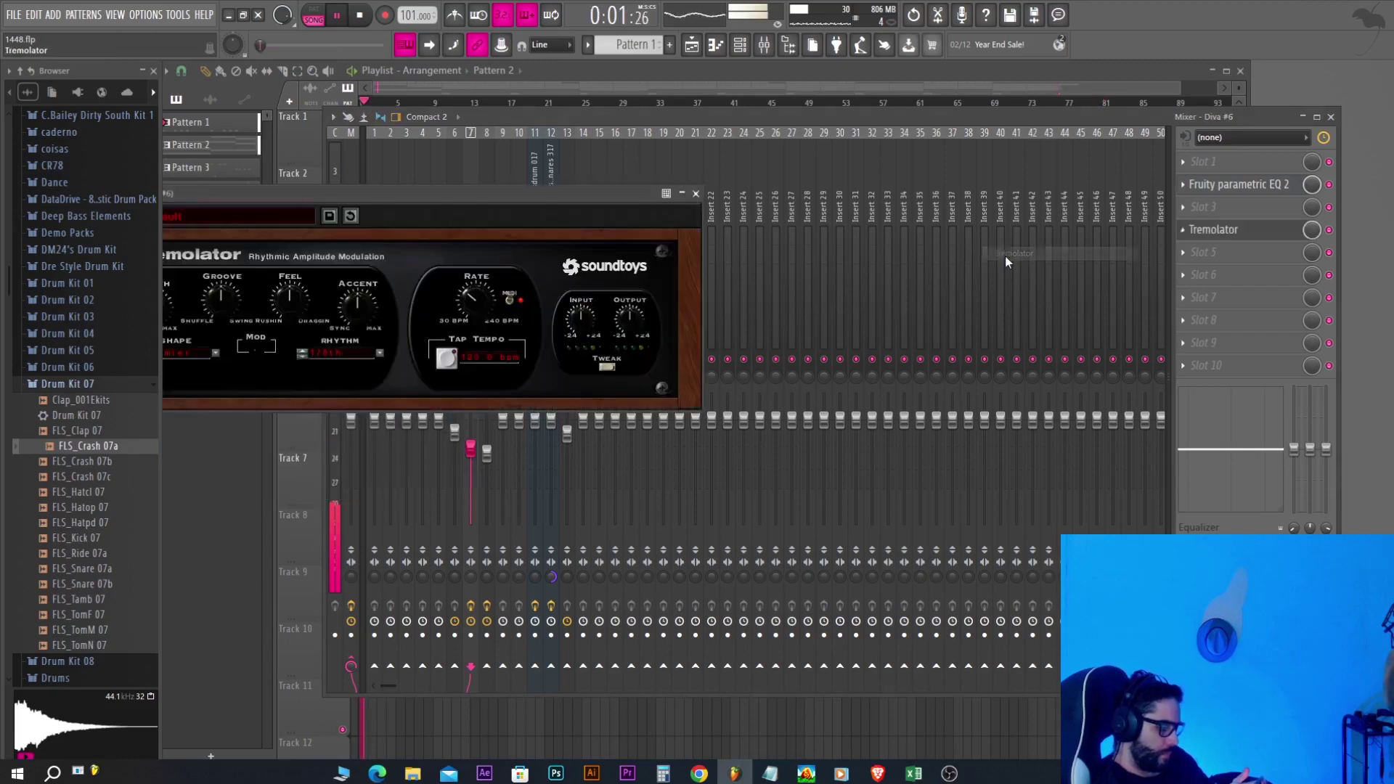
Set the Tremolator on Diva #6 to a 1/4 note rhythm and a depth of 0.68, stop playback and close the plugin
drag(276, 193, 527, 193)
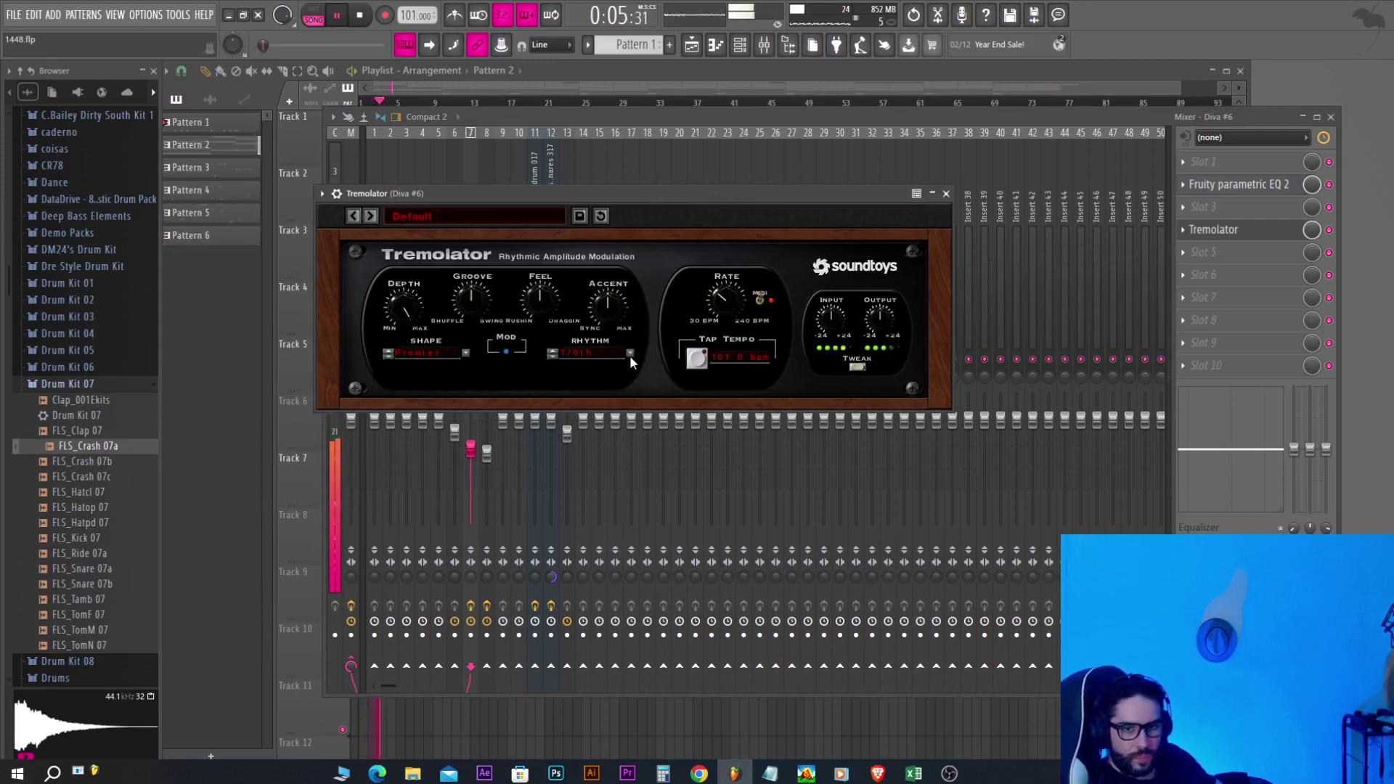
click(629, 353)
mouse_move(674, 356)
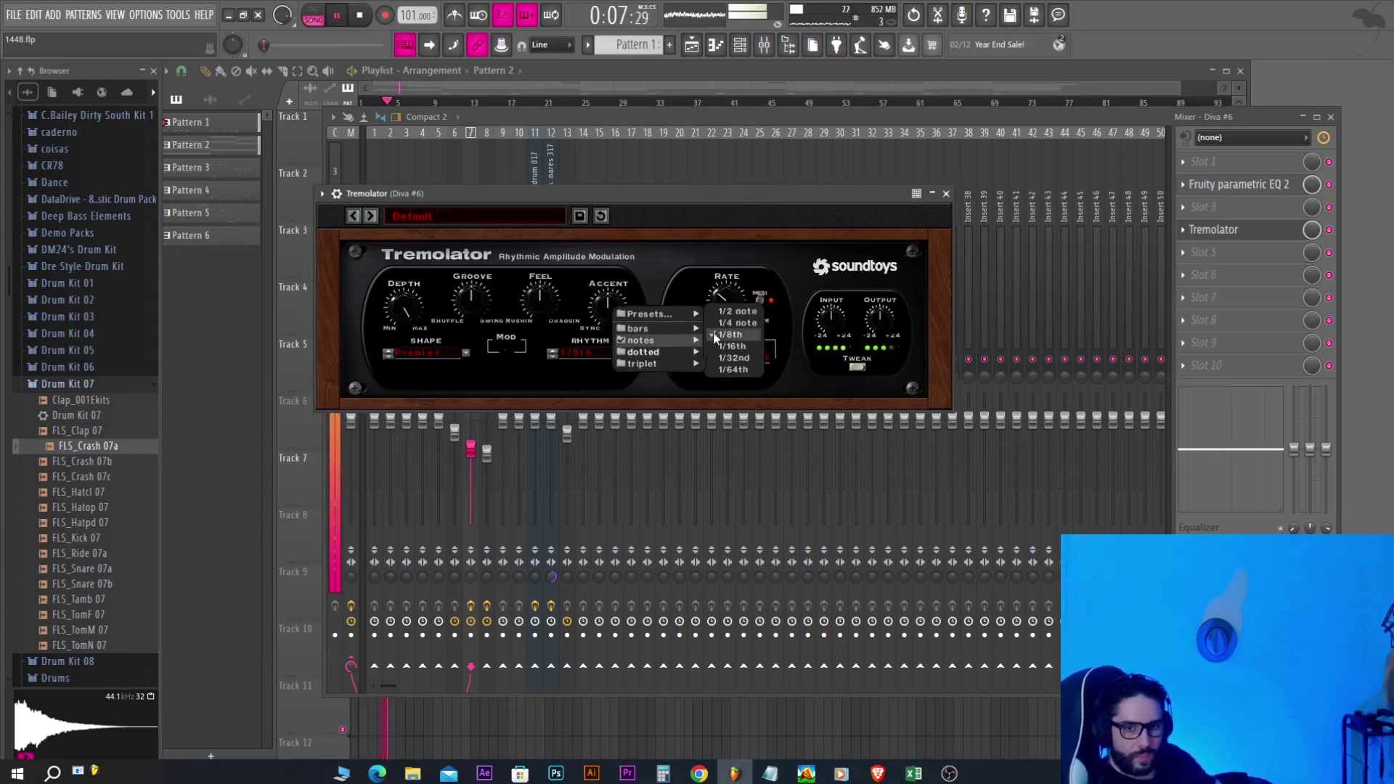
click(711, 335)
mouse_move(387, 302)
mouse_down()
mouse_move(409, 336)
mouse_move(404, 311)
mouse_up()
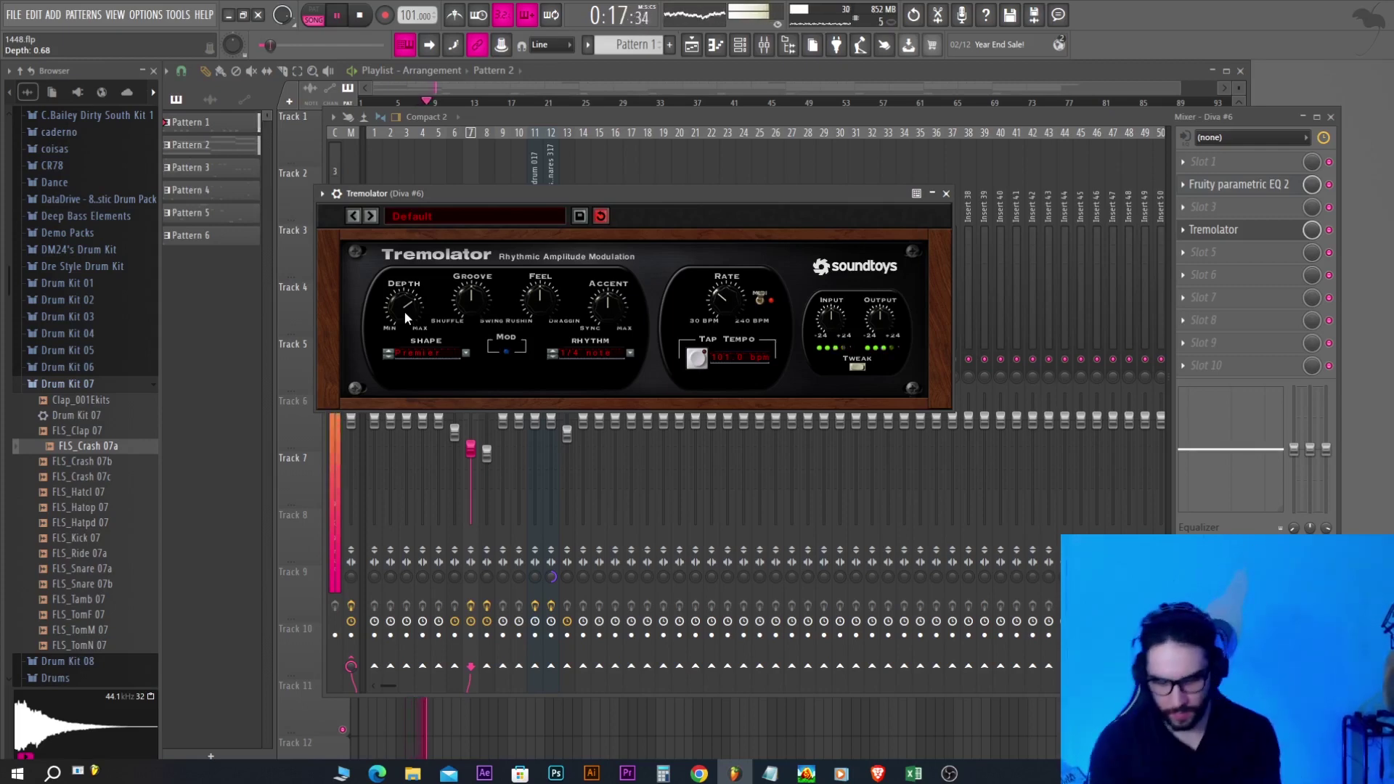
key(space)
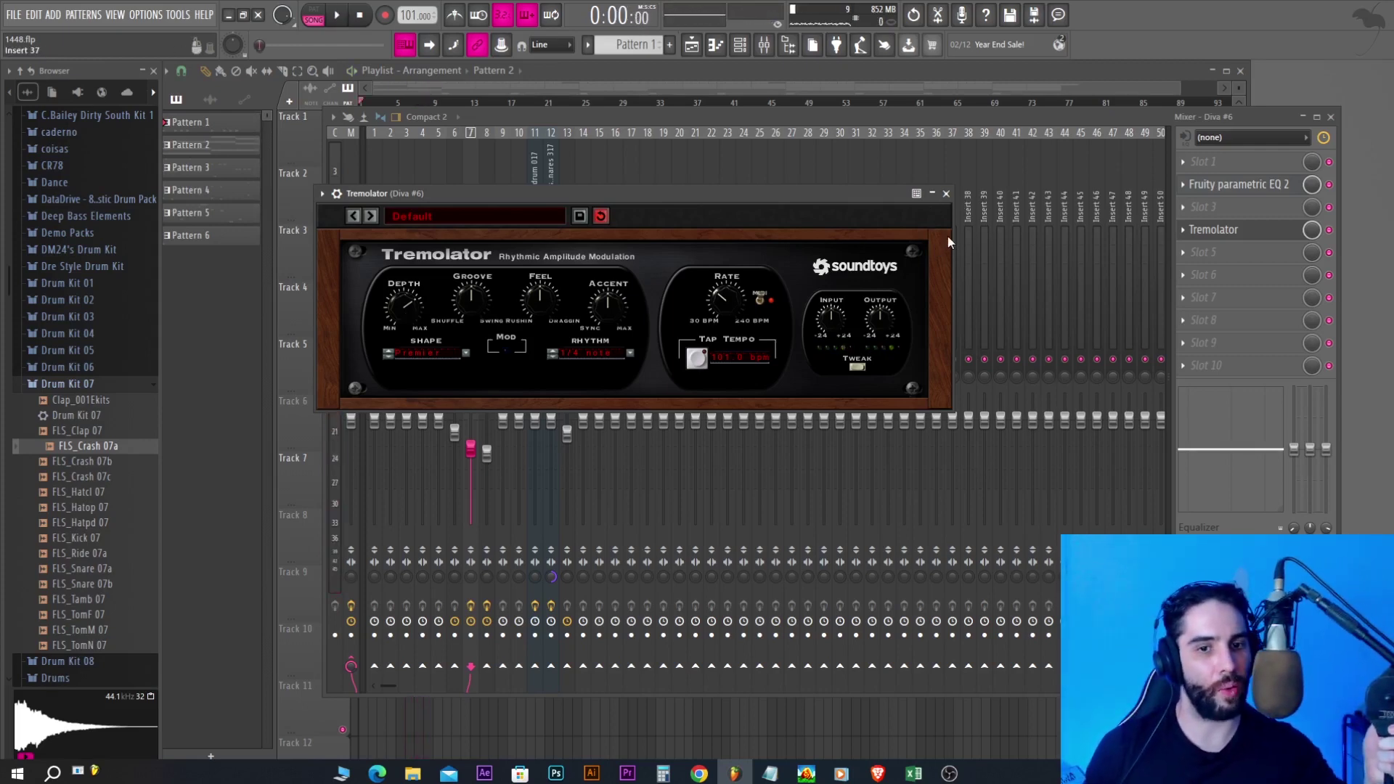
click(946, 193)
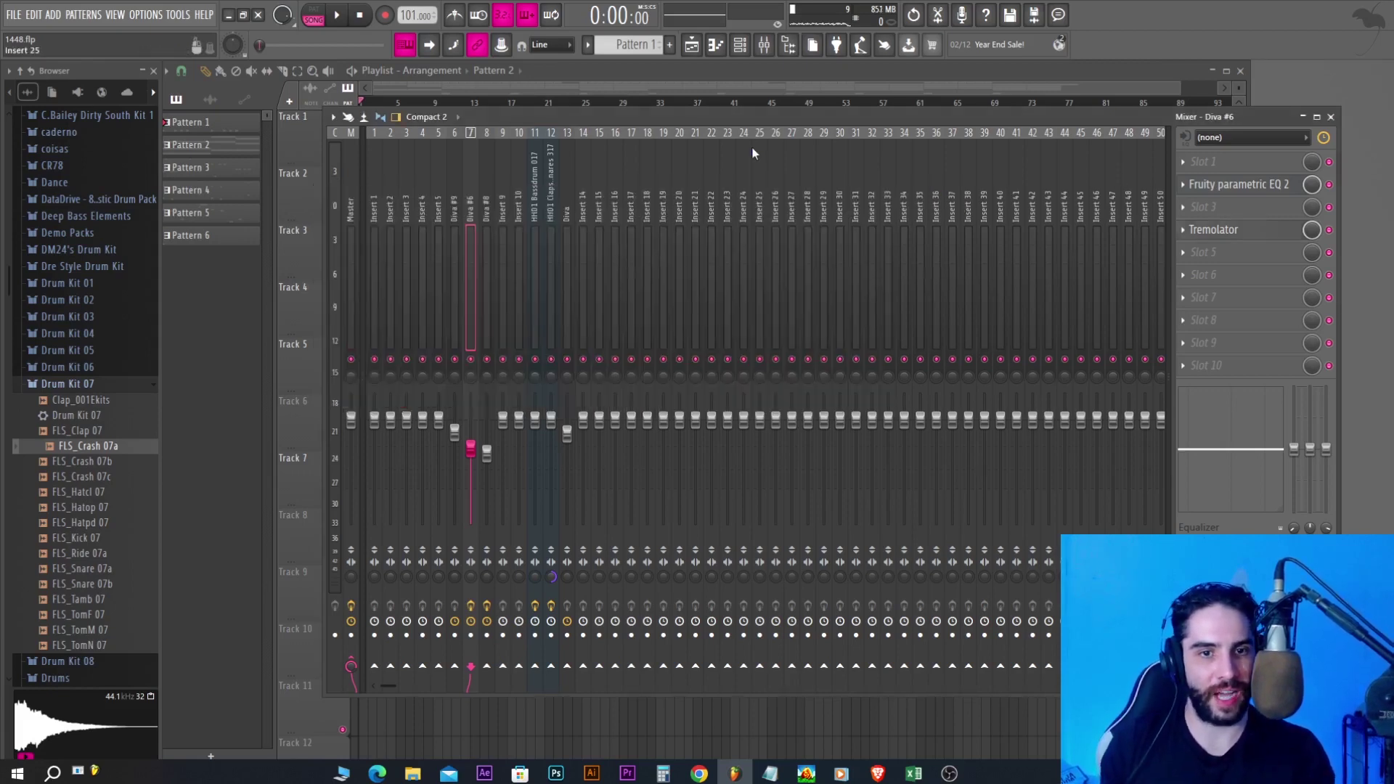
Reopen the Tremolator on the Diva #6 insert, view the playlist arrangement and return to the mixer
click(1226, 236)
drag(555, 197, 624, 162)
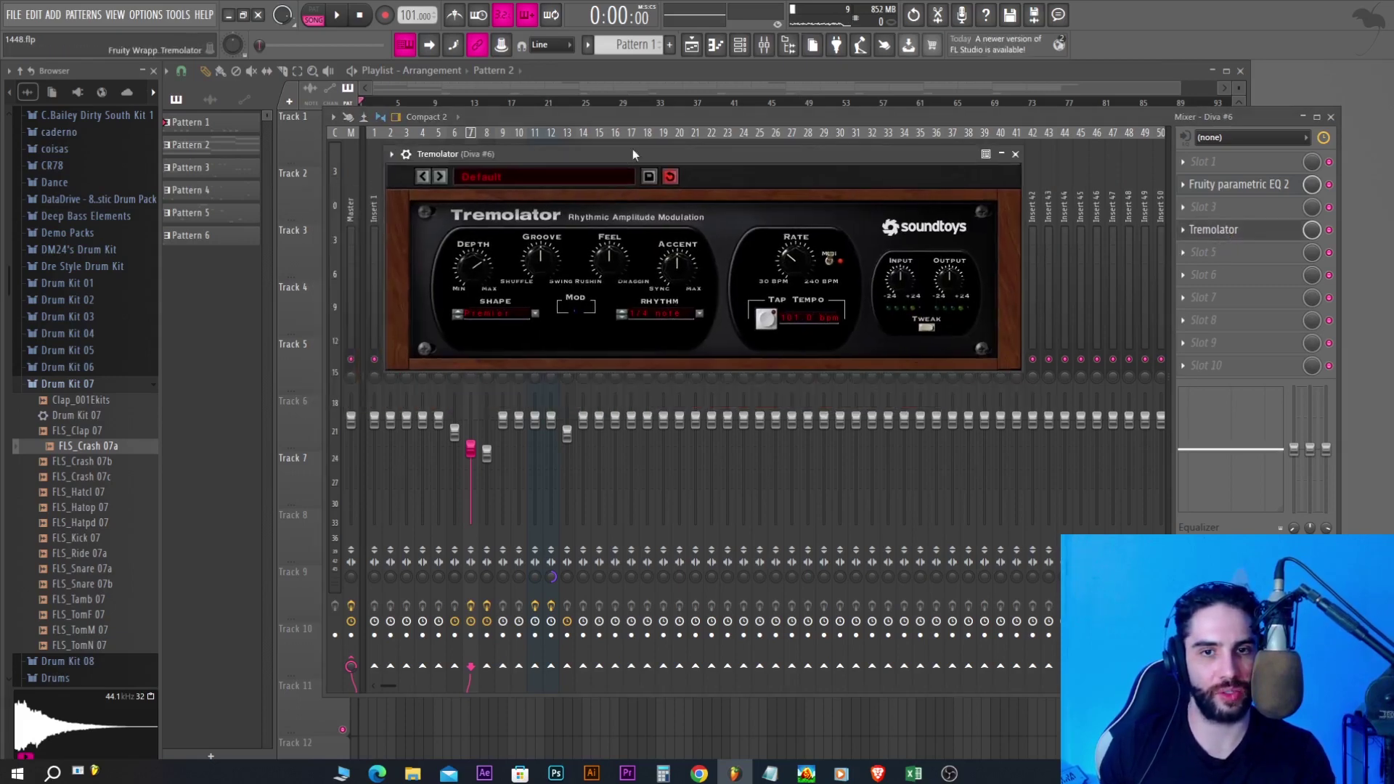
click(708, 72)
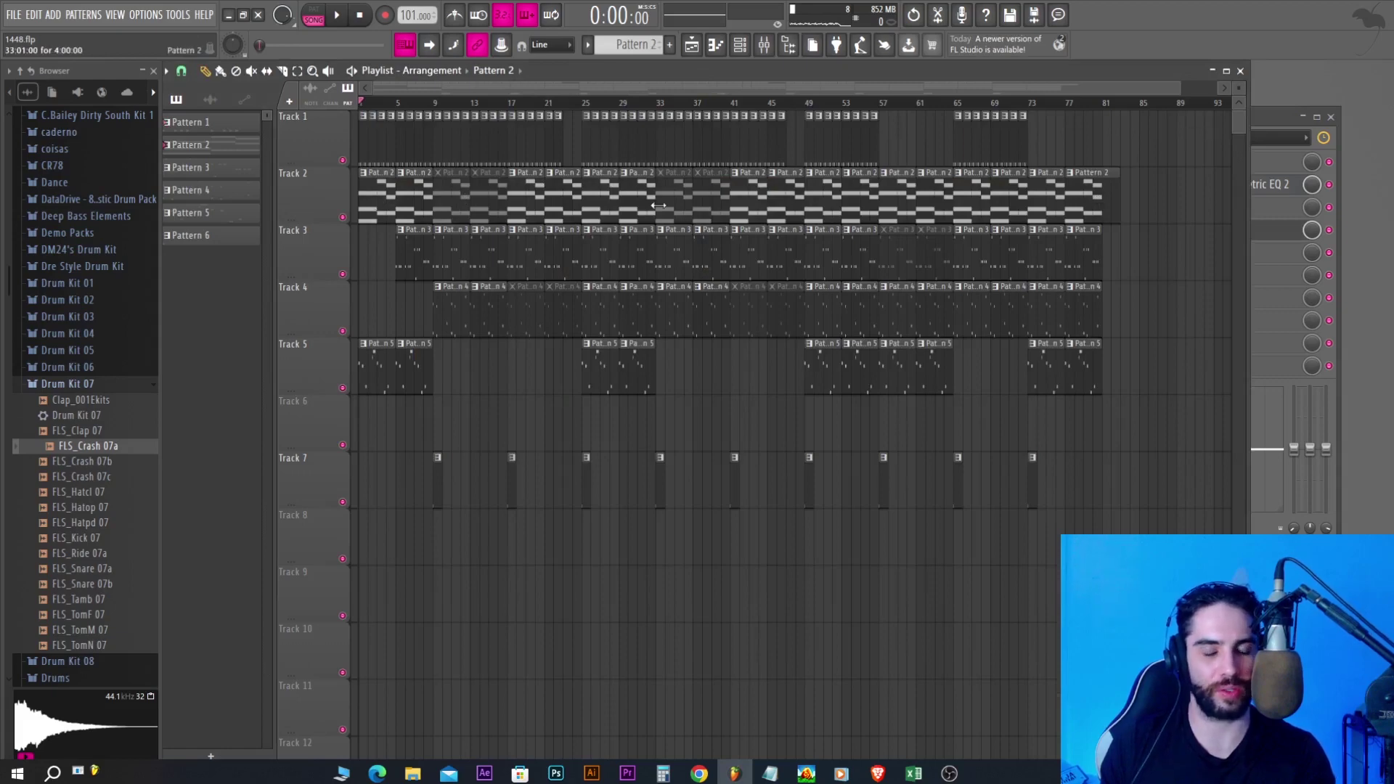
click(1259, 117)
Compare the Diva #6 chords during playback with the Tremolator on and bypassed, and re-enable the effect
key(space)
key(F6)
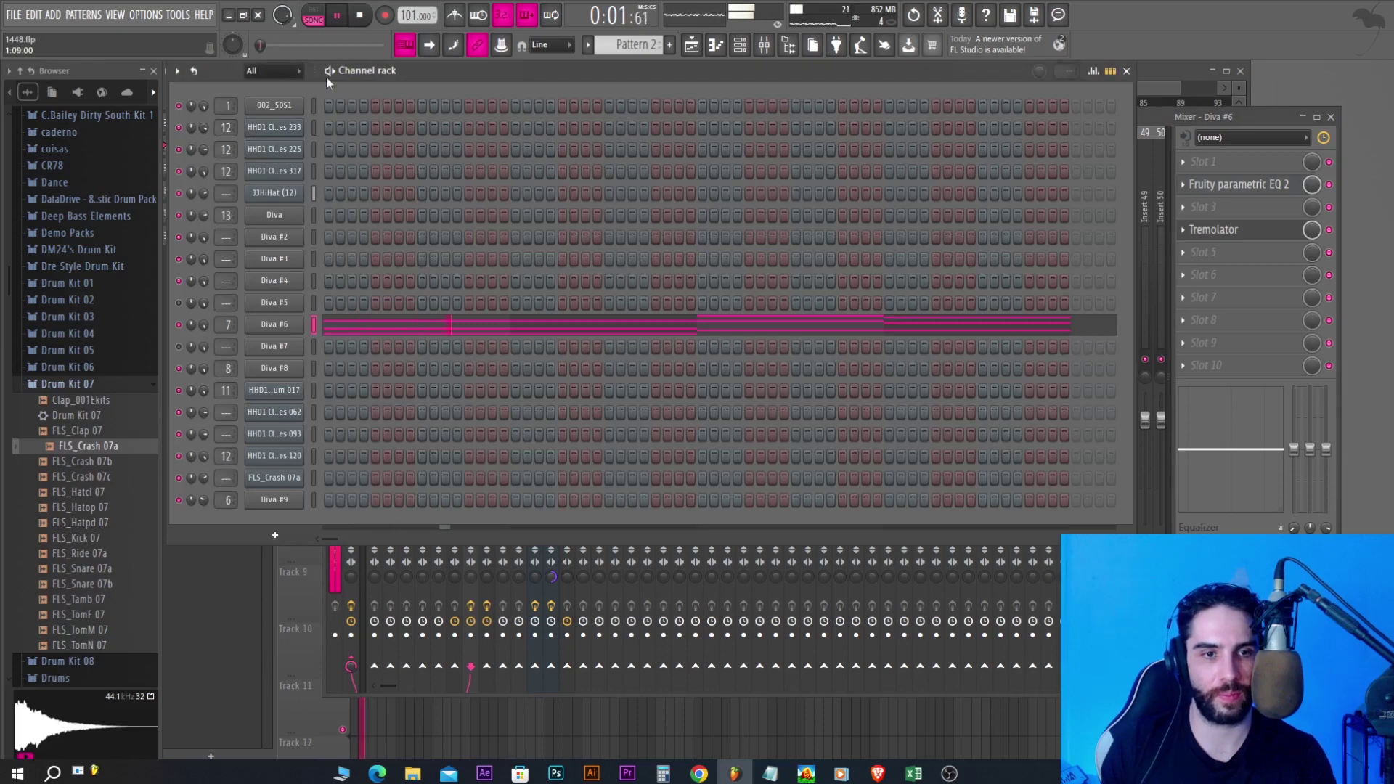
click(1160, 143)
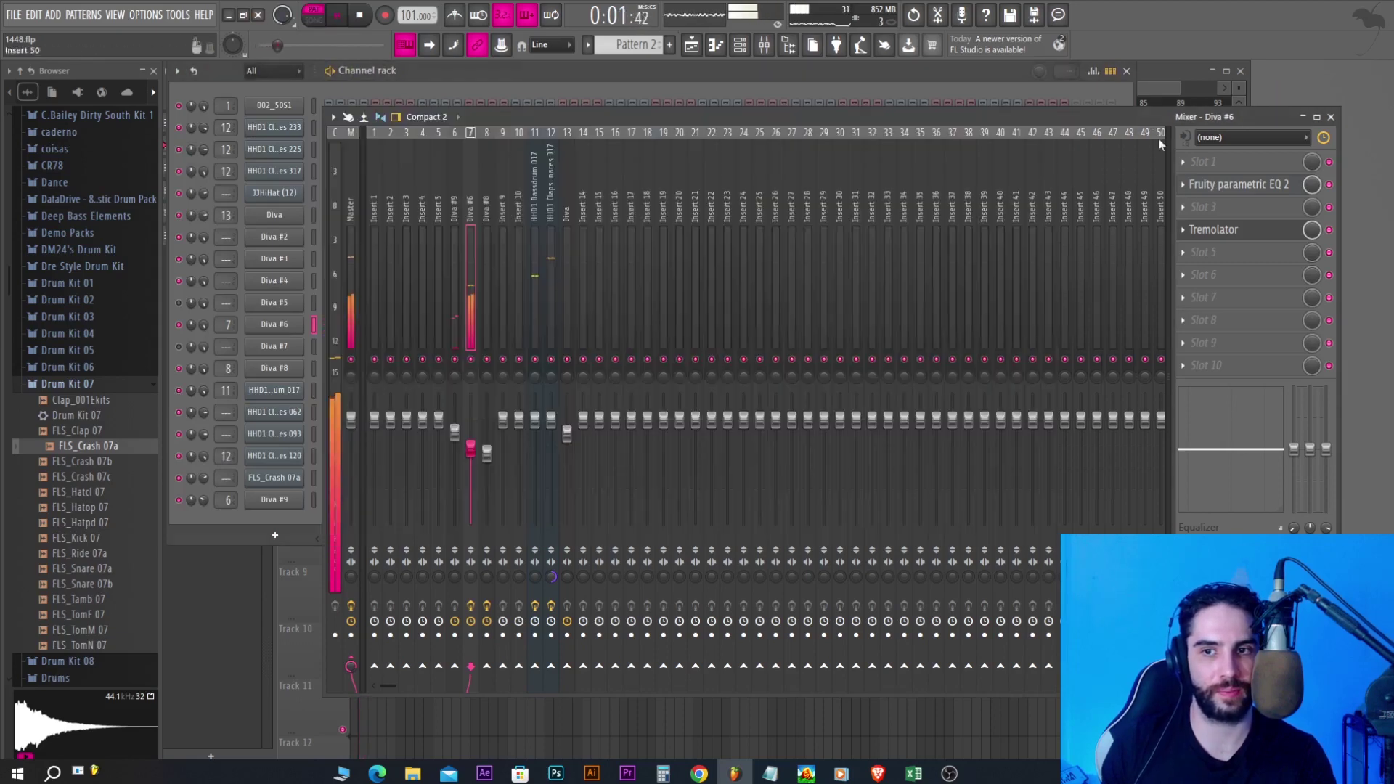
key(space)
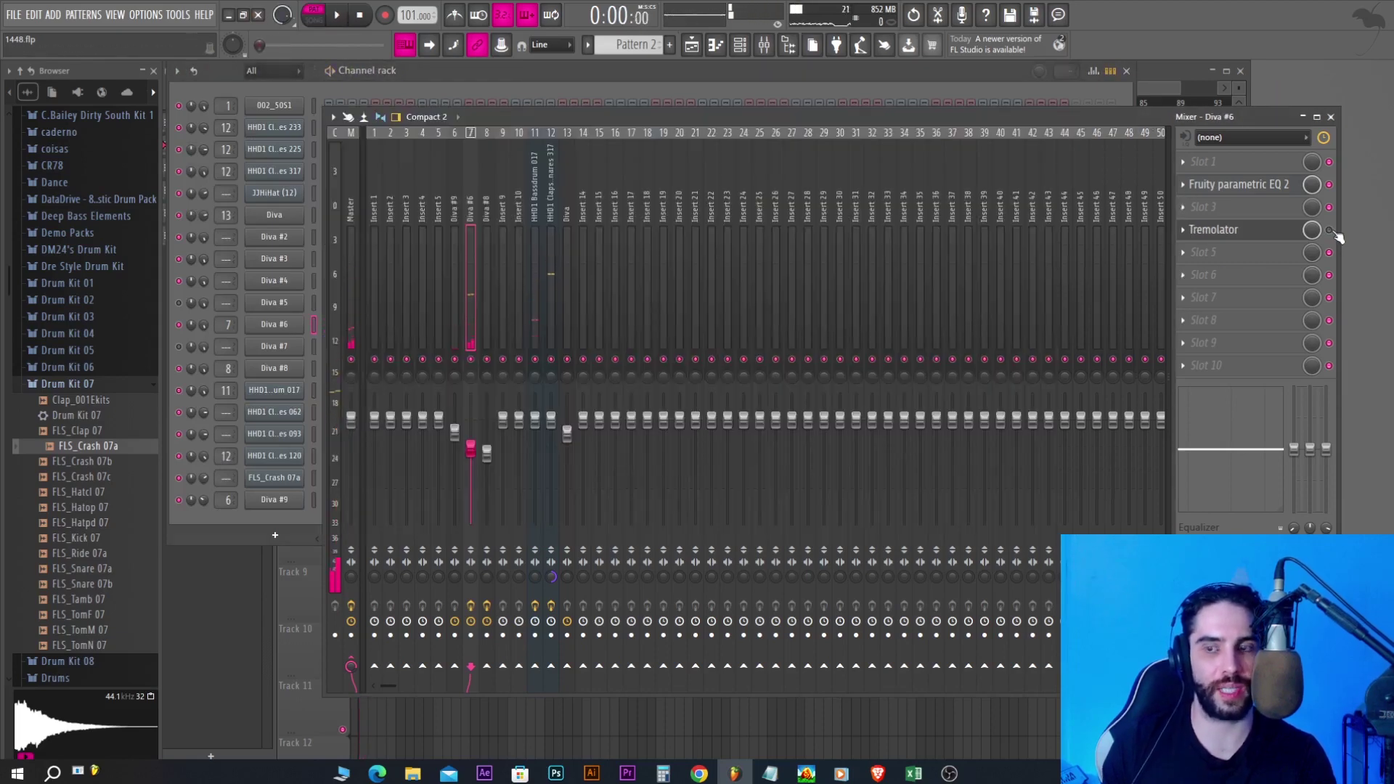
key(space)
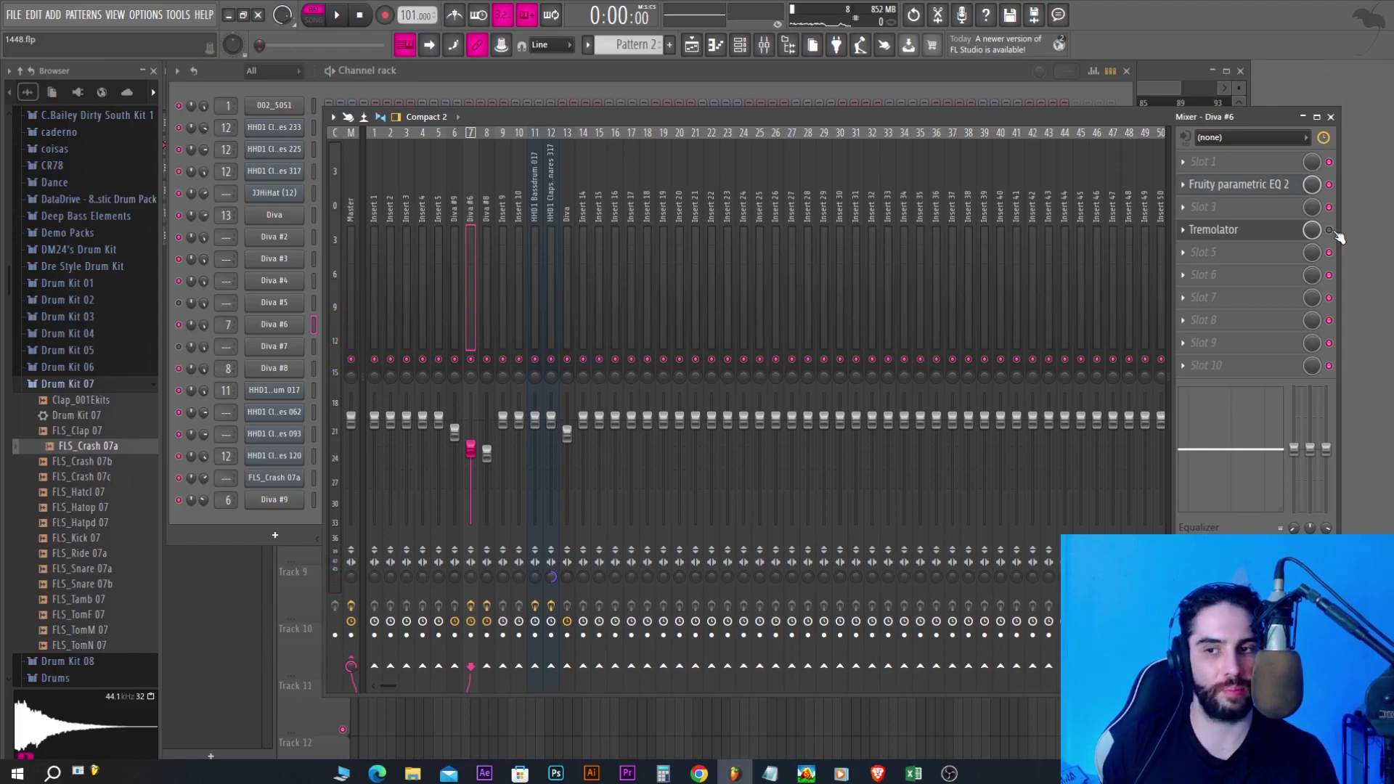
click(1235, 231)
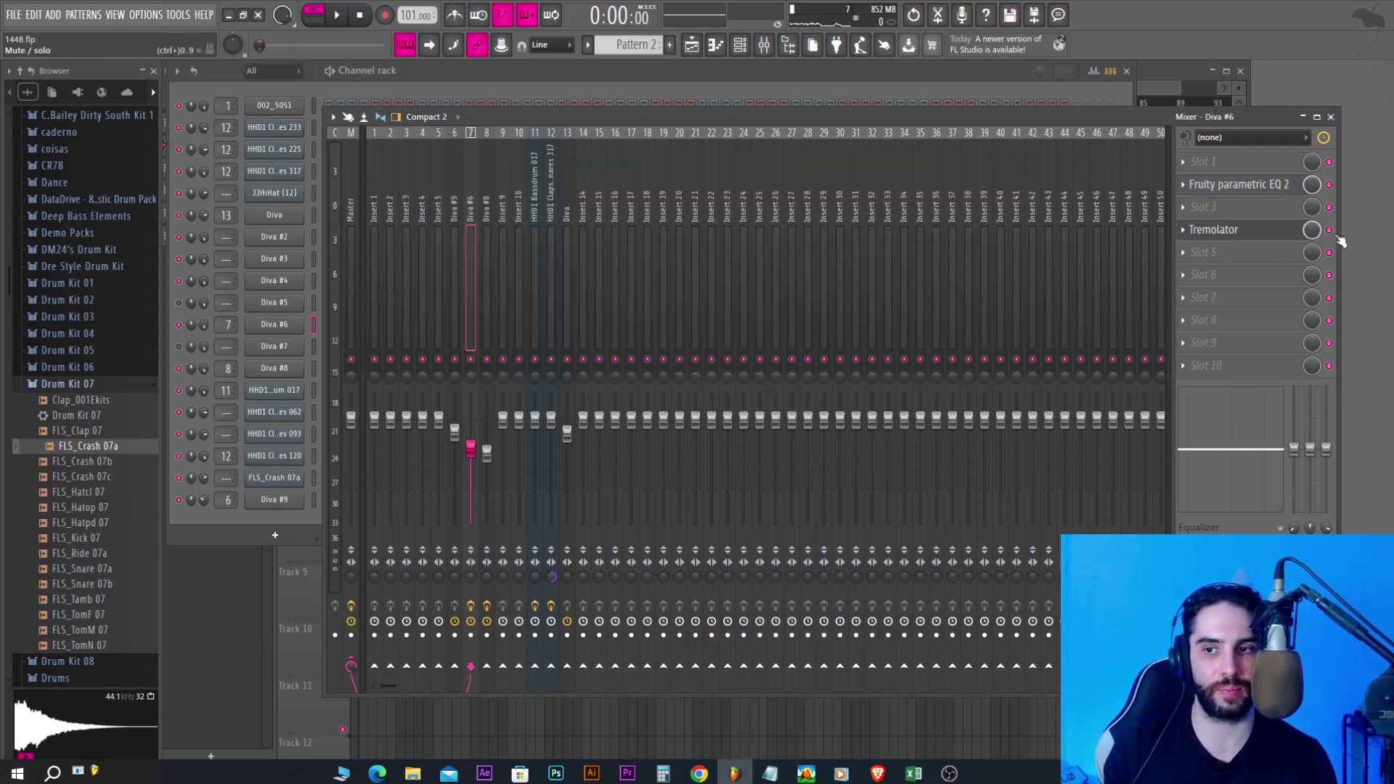
Play the arrangement in song mode, set the Tremolator depth on Diva #6 to 0.72, close the plugin and stop playback
key(space)
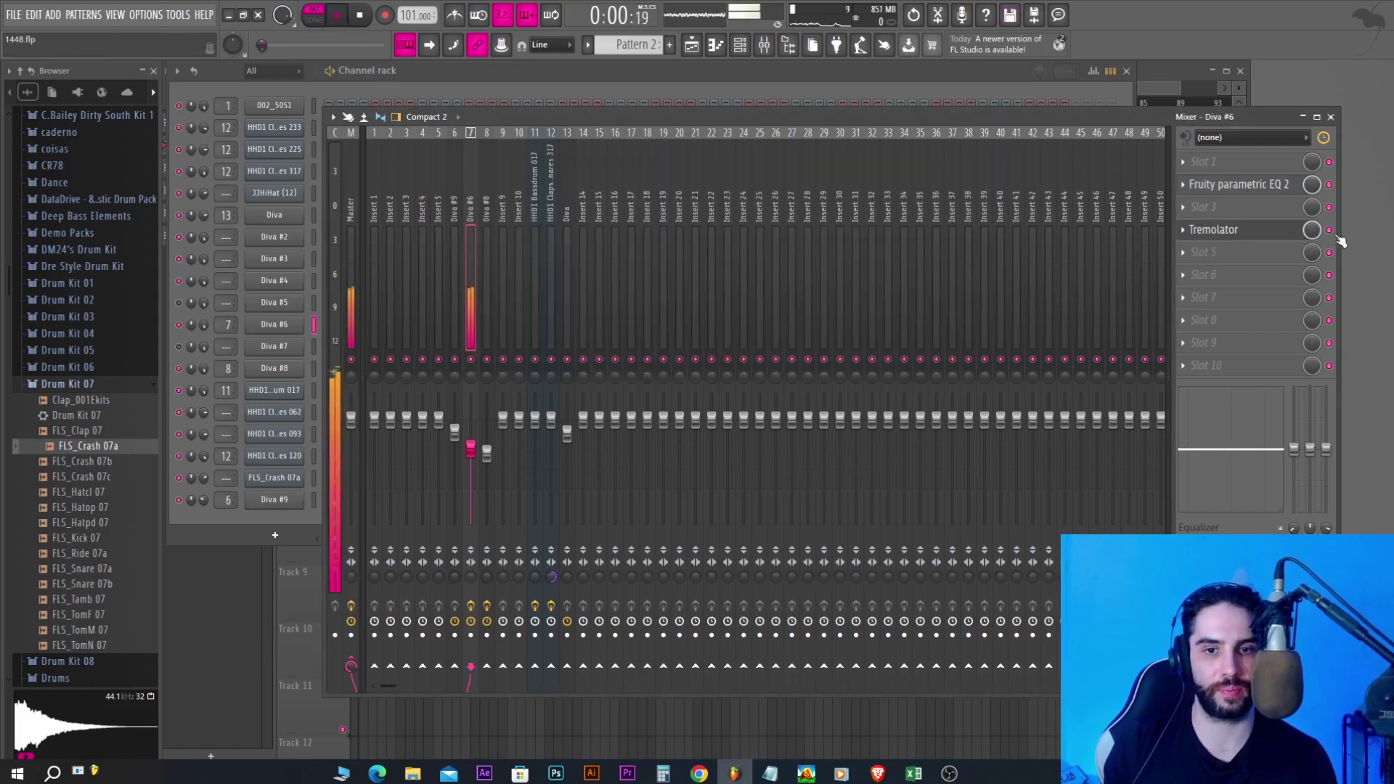
click(1226, 236)
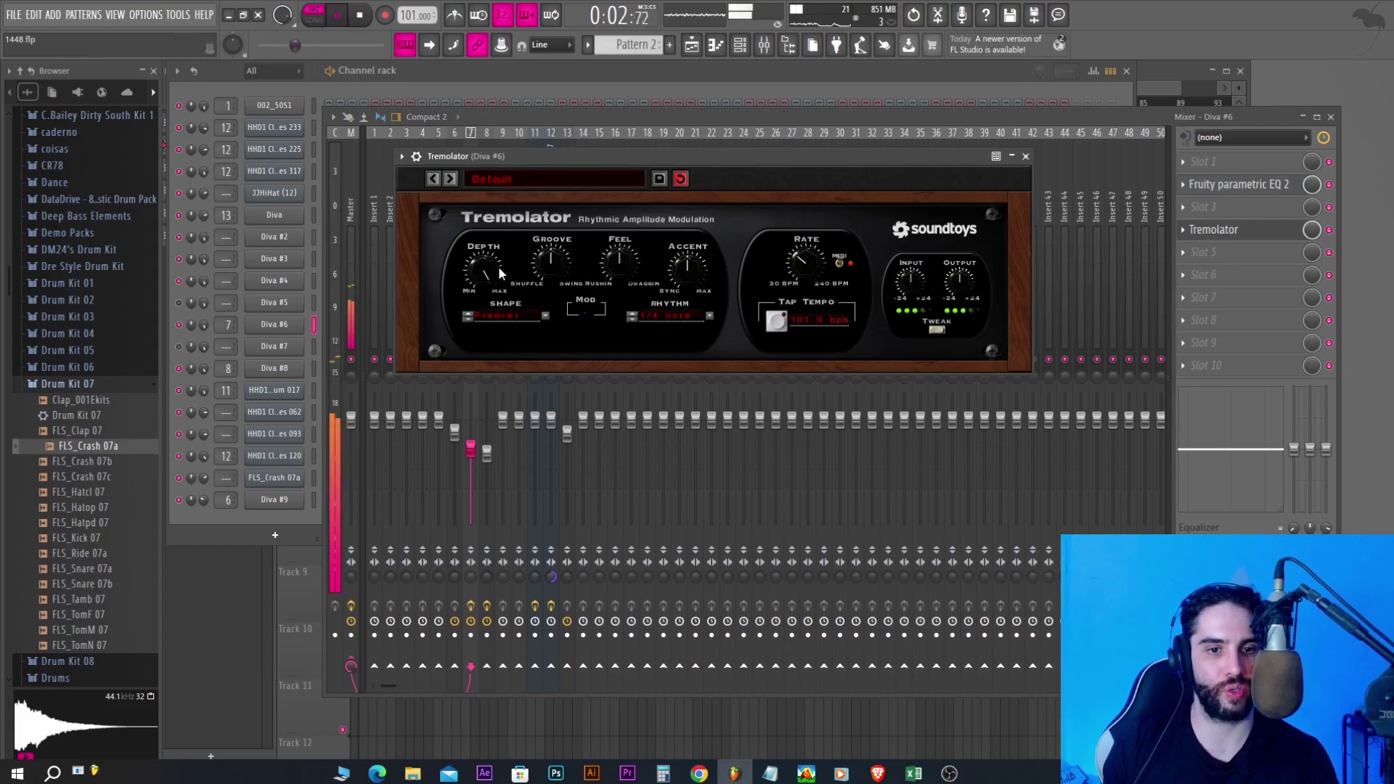
click(314, 19)
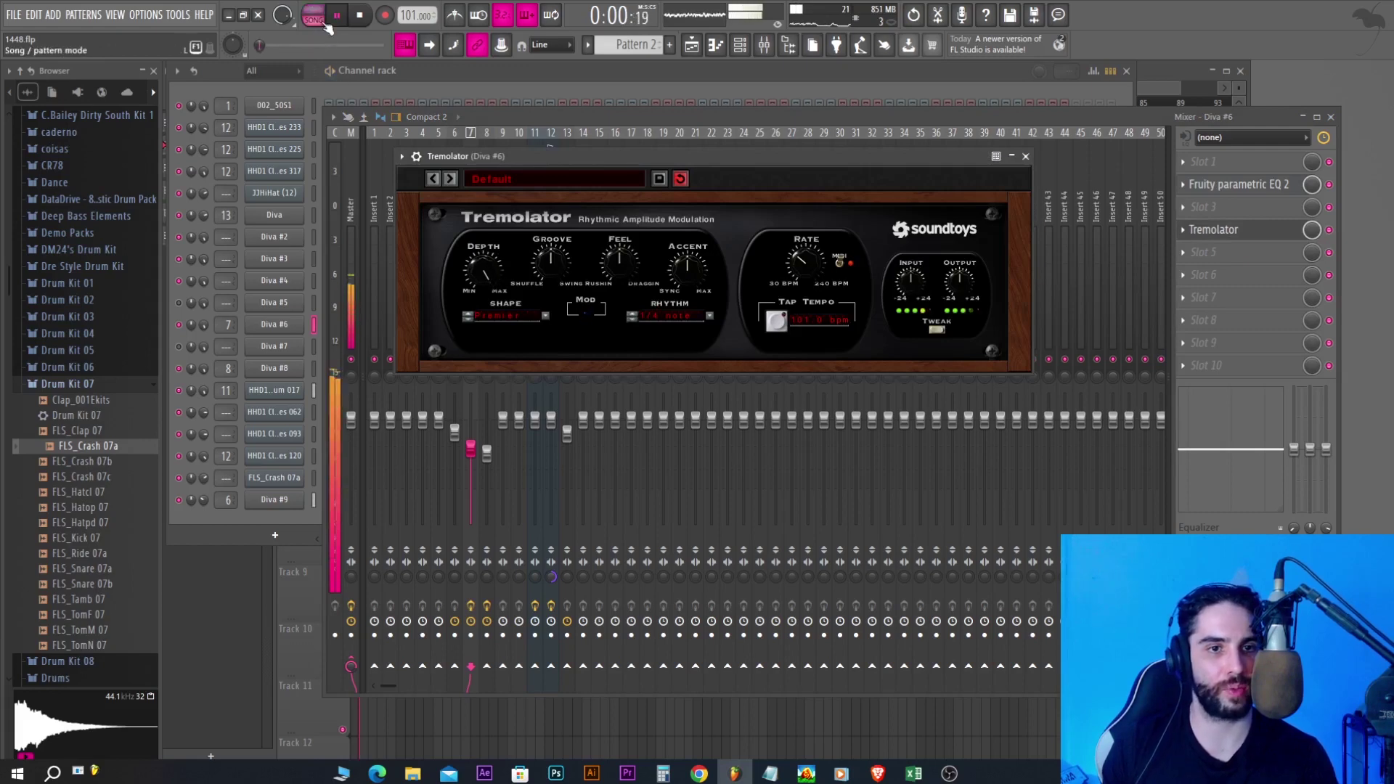
mouse_move(488, 279)
mouse_down()
mouse_move(490, 307)
mouse_move(488, 288)
mouse_up()
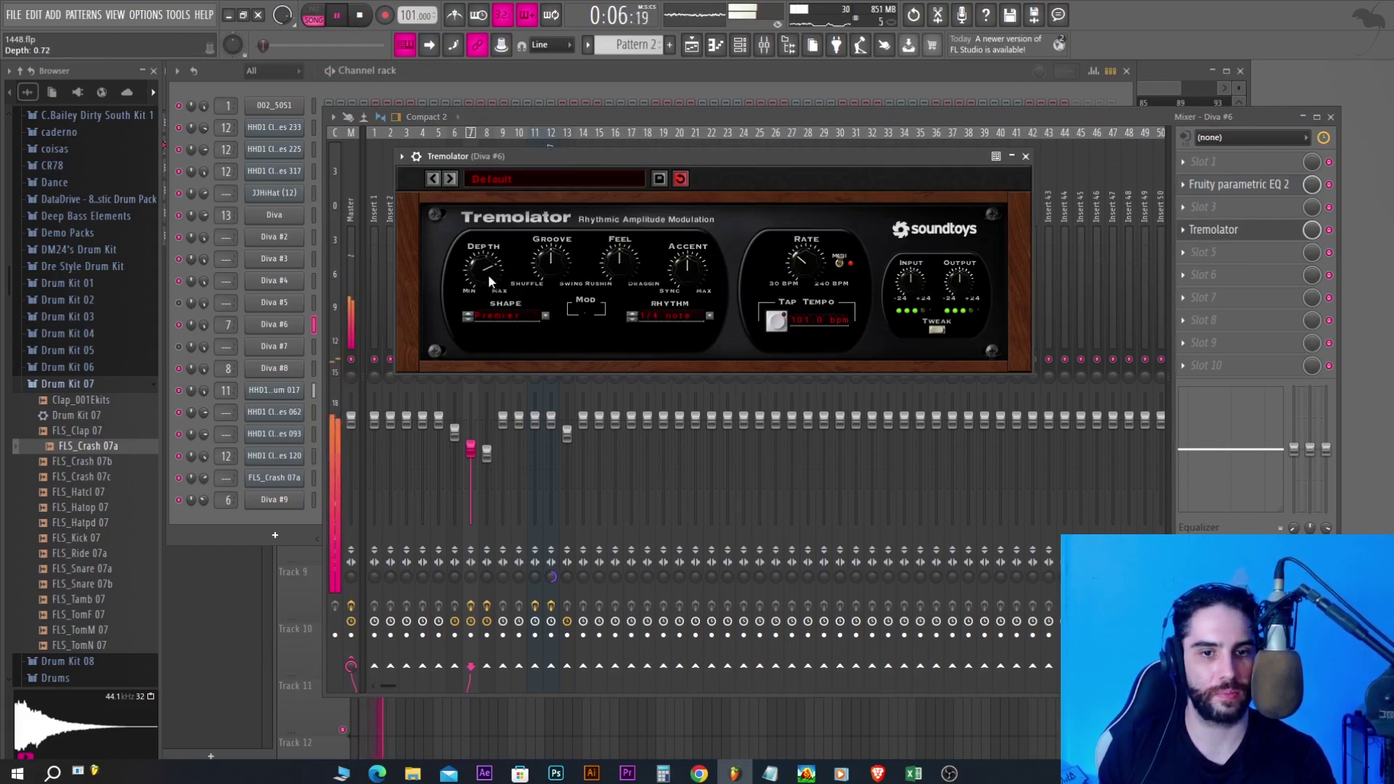
click(1025, 156)
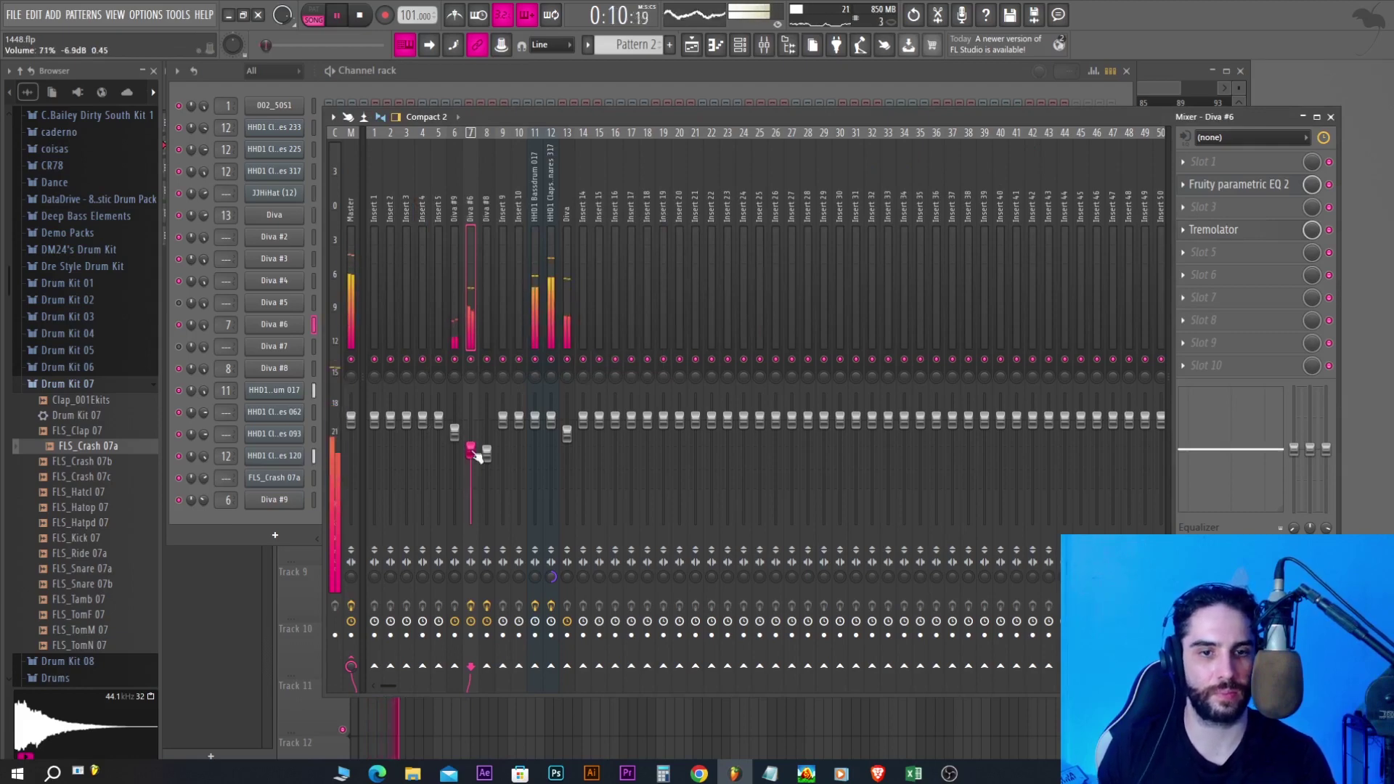
key(space)
Open the Fruity Limiter on the Master track and examine its display while the song plays
click(16, 16)
click(52, 82)
click(351, 193)
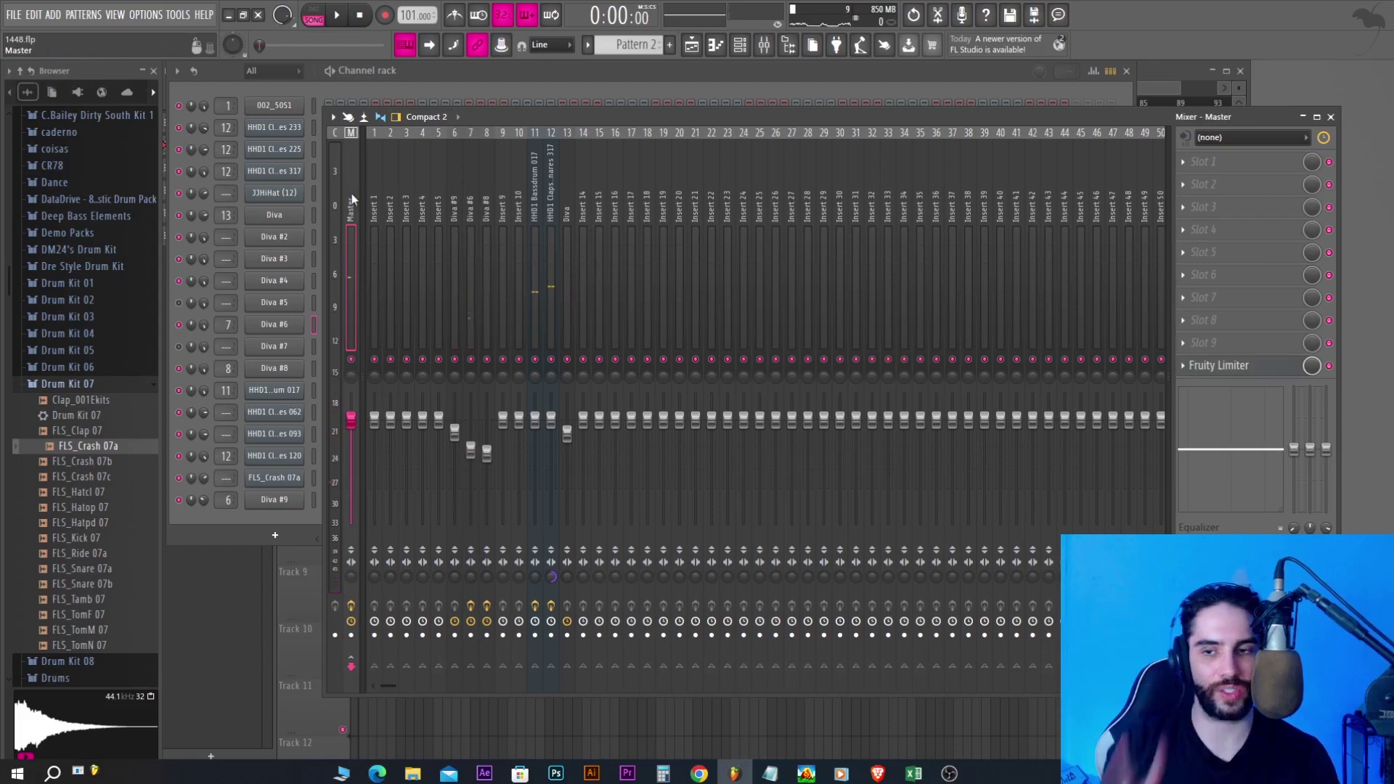
click(1220, 365)
key(space)
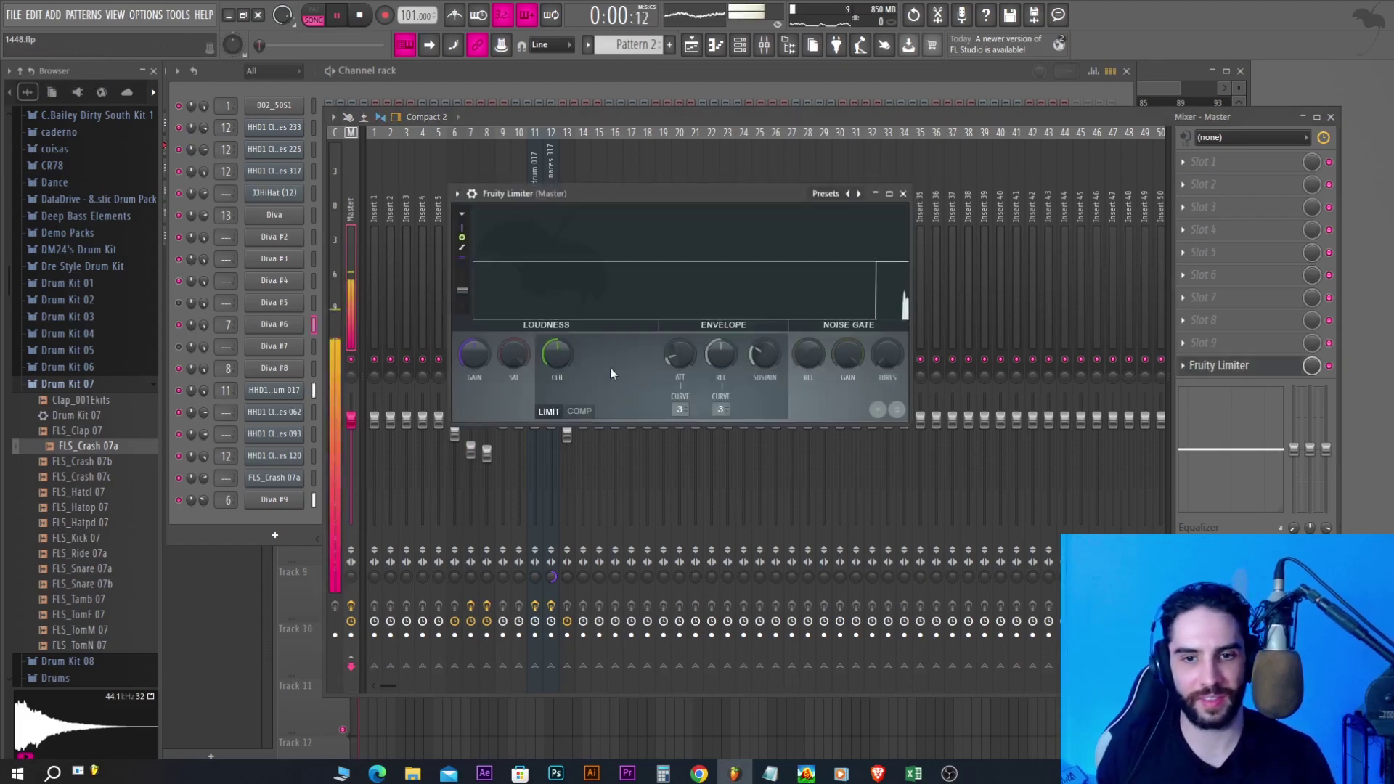
key(space)
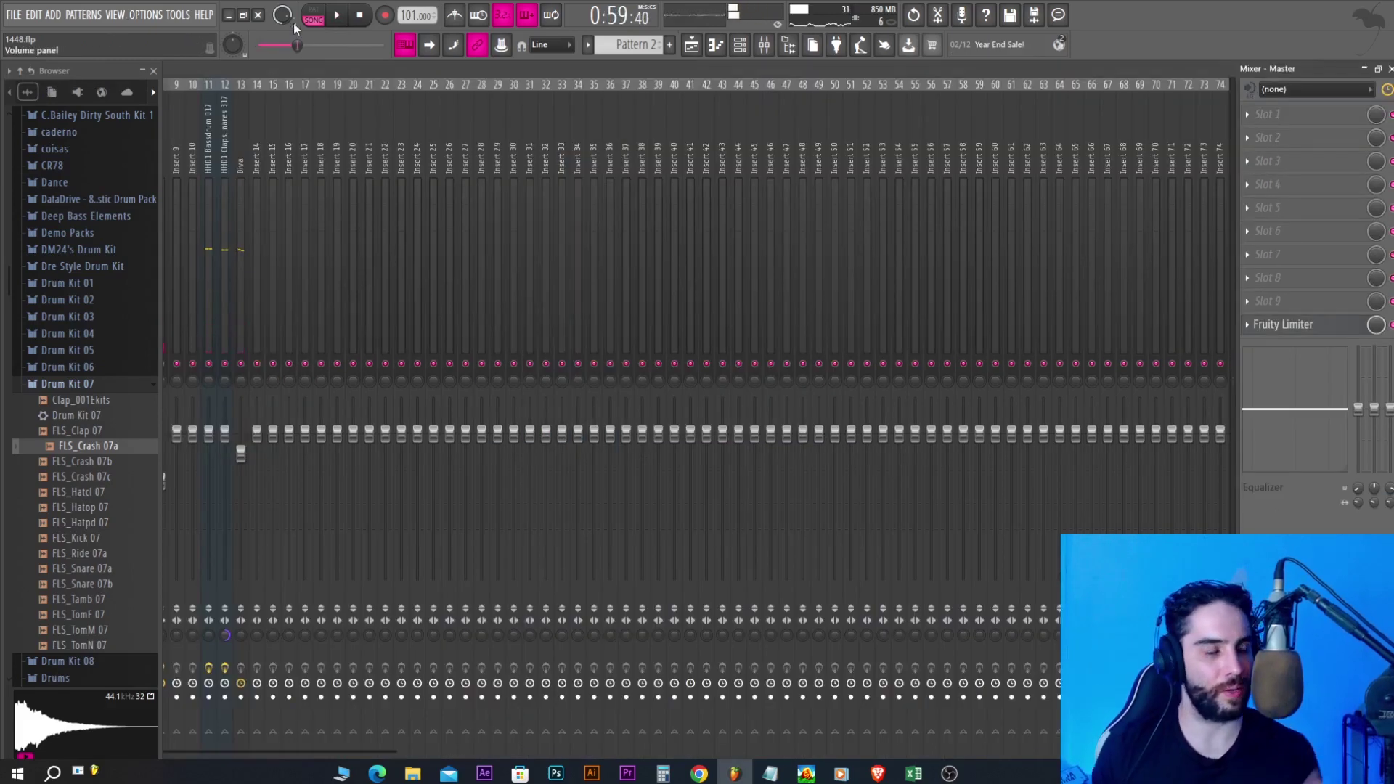
Fill the gap from bar 65 to bar 73 on the fifth playlist track with Pattern 5 clips
click(13, 14)
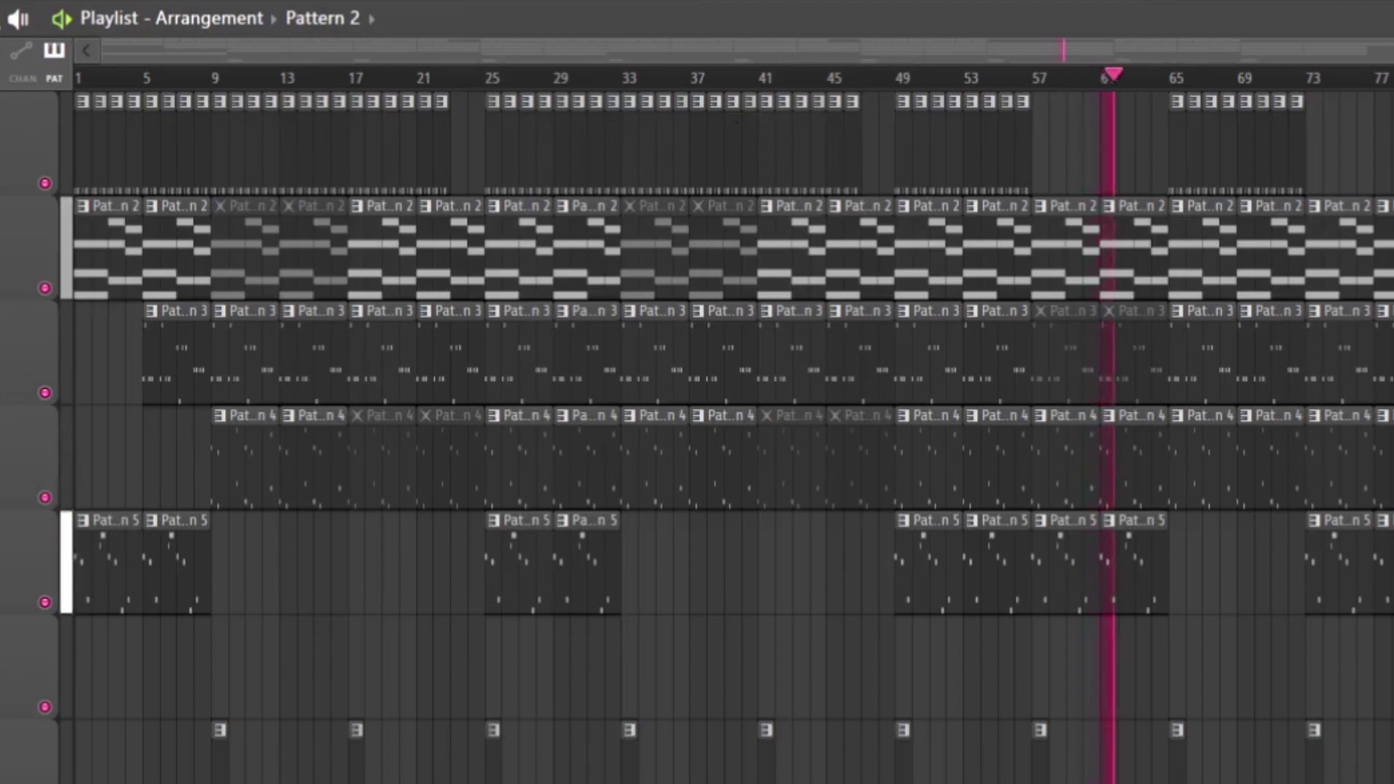
drag(1138, 570, 1264, 570)
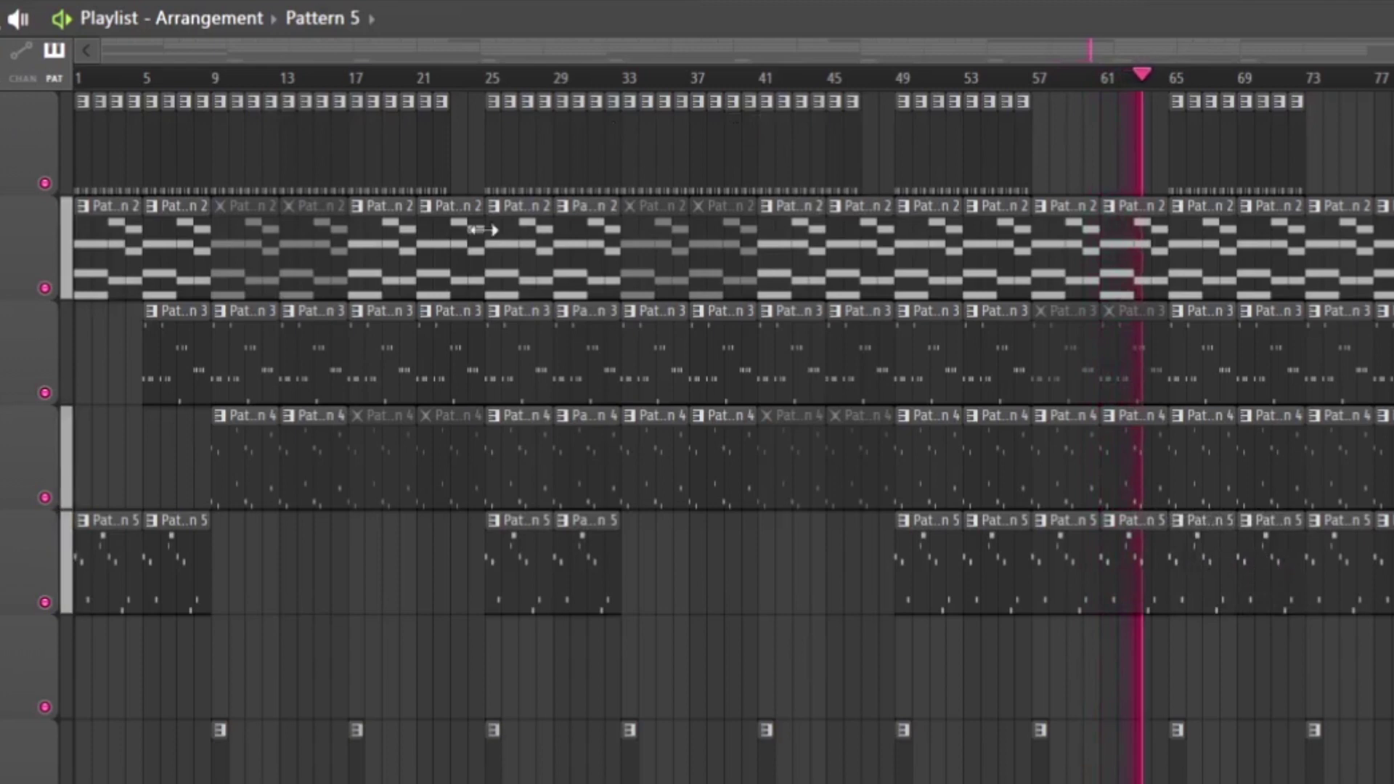